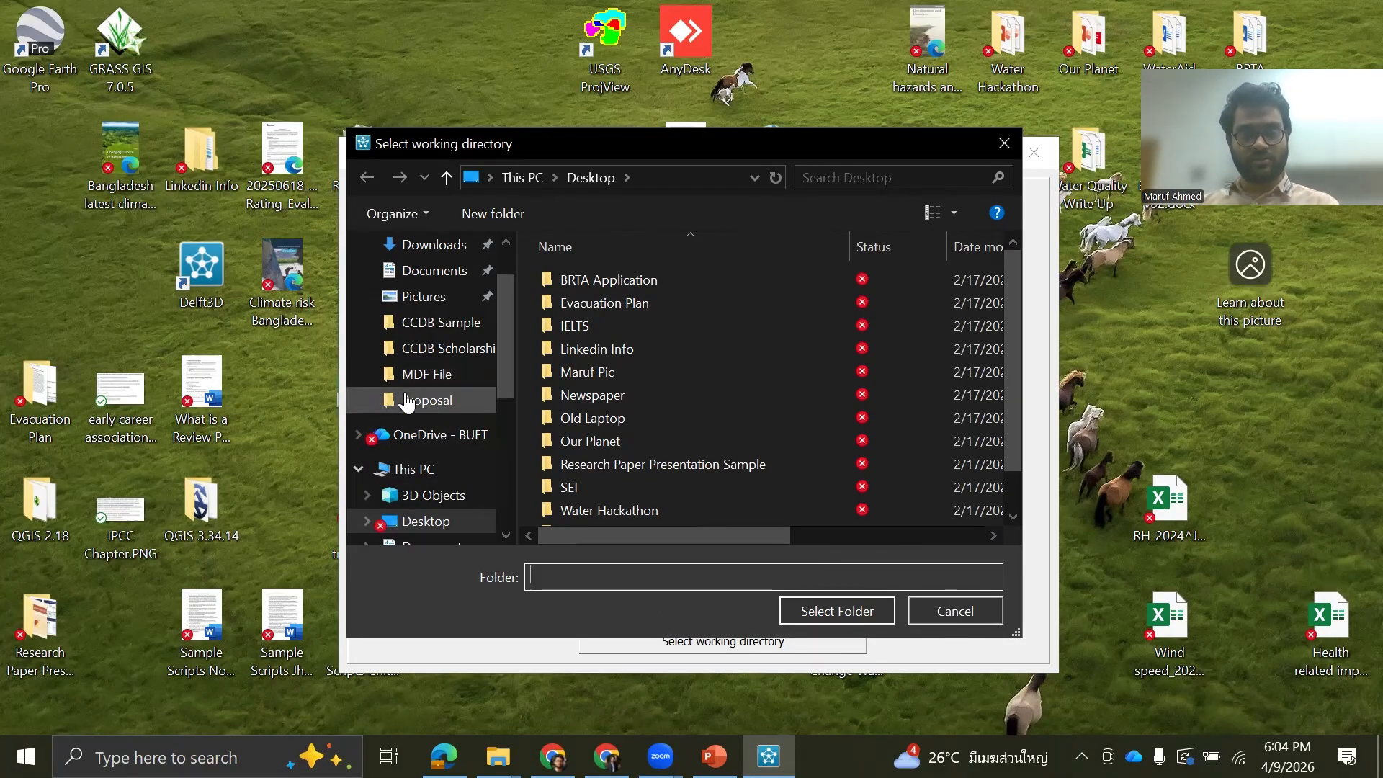
# Step: Set the working directory to the Pasur Flow Model folder inside Pasur/Tutorial on the F: drive
pyautogui.scroll(-5, 407, 403)
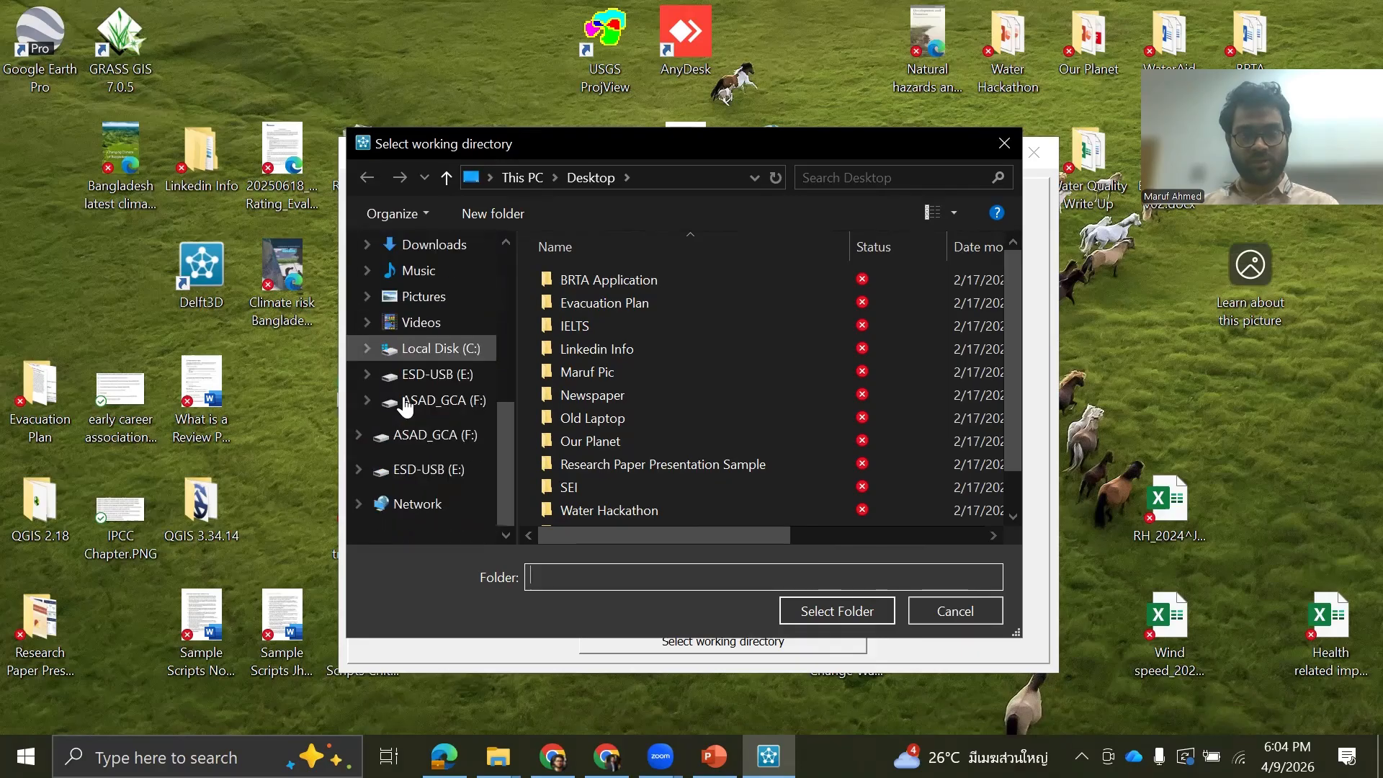
pyautogui.click(402, 438)
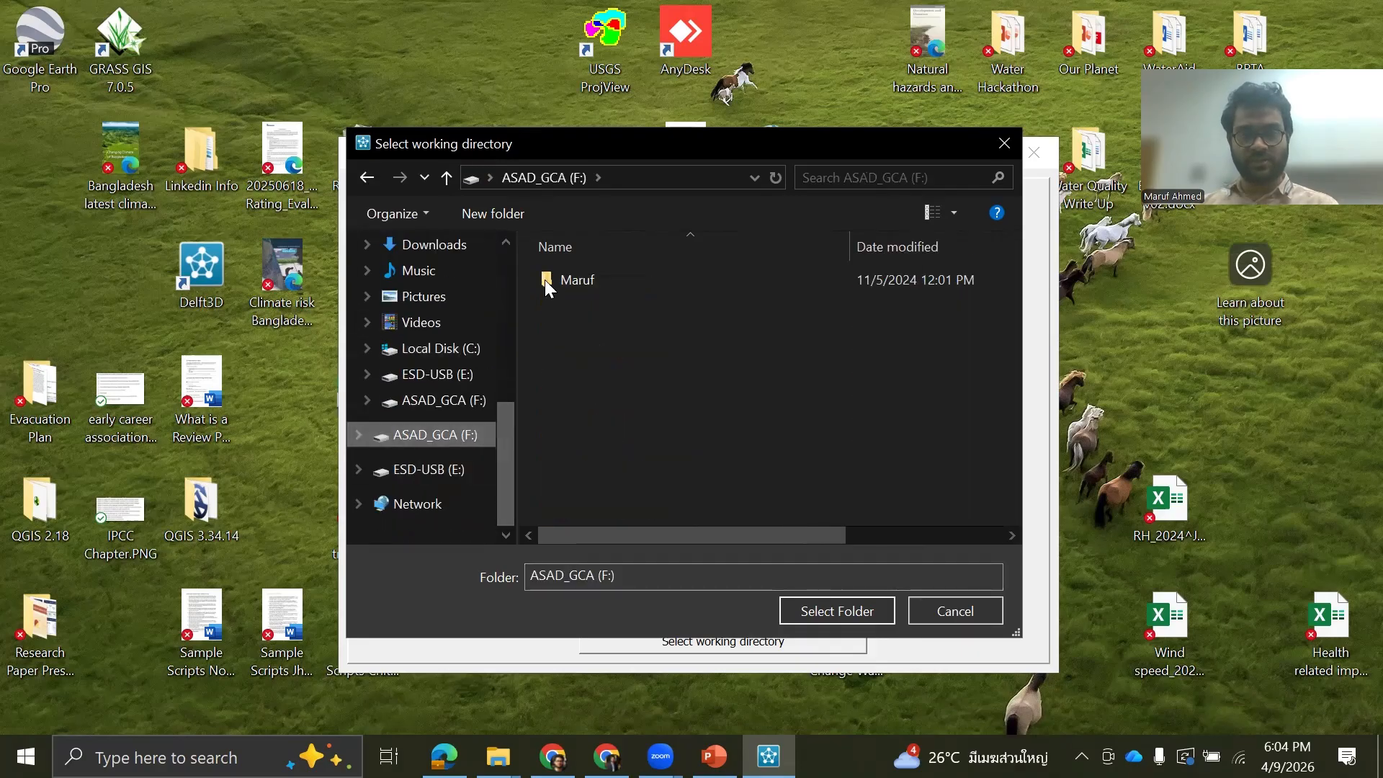
pyautogui.doubleClick(544, 279)
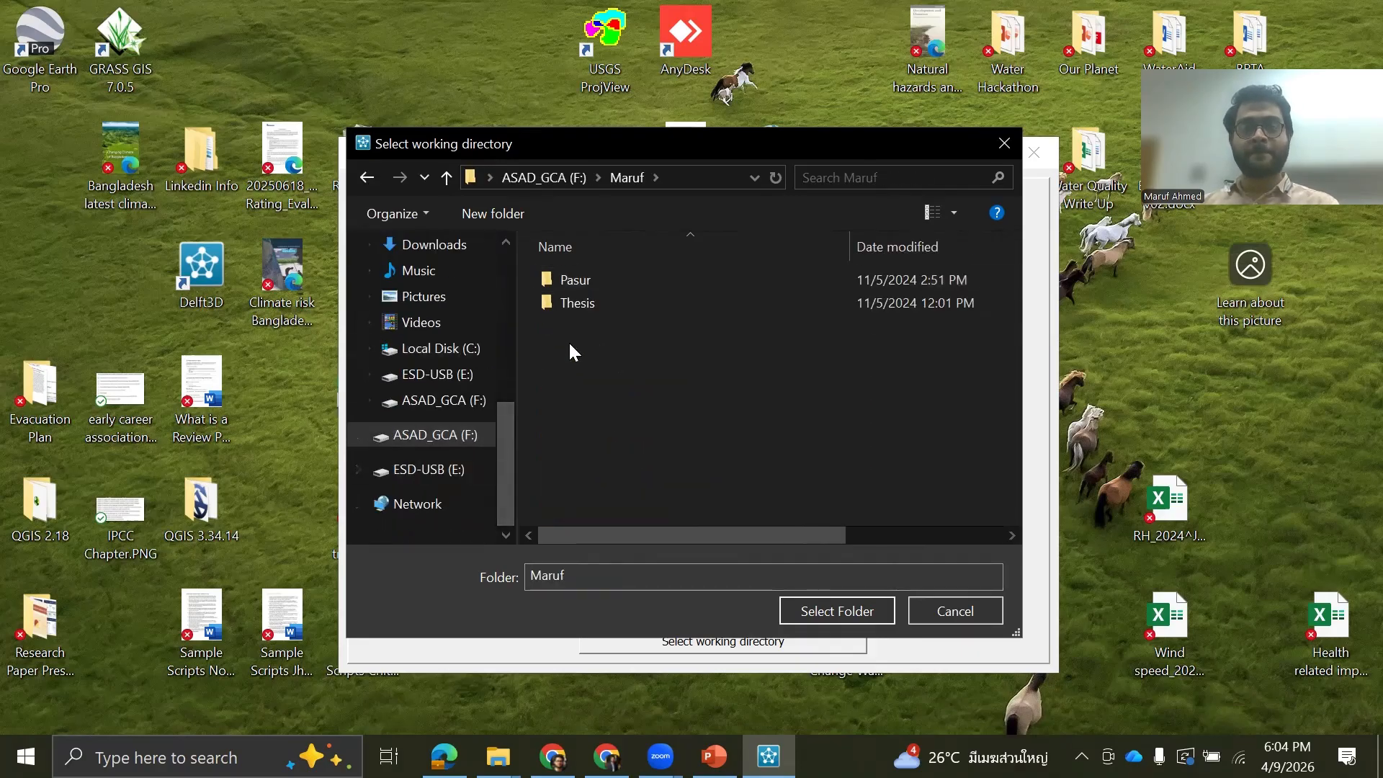
pyautogui.doubleClick(552, 281)
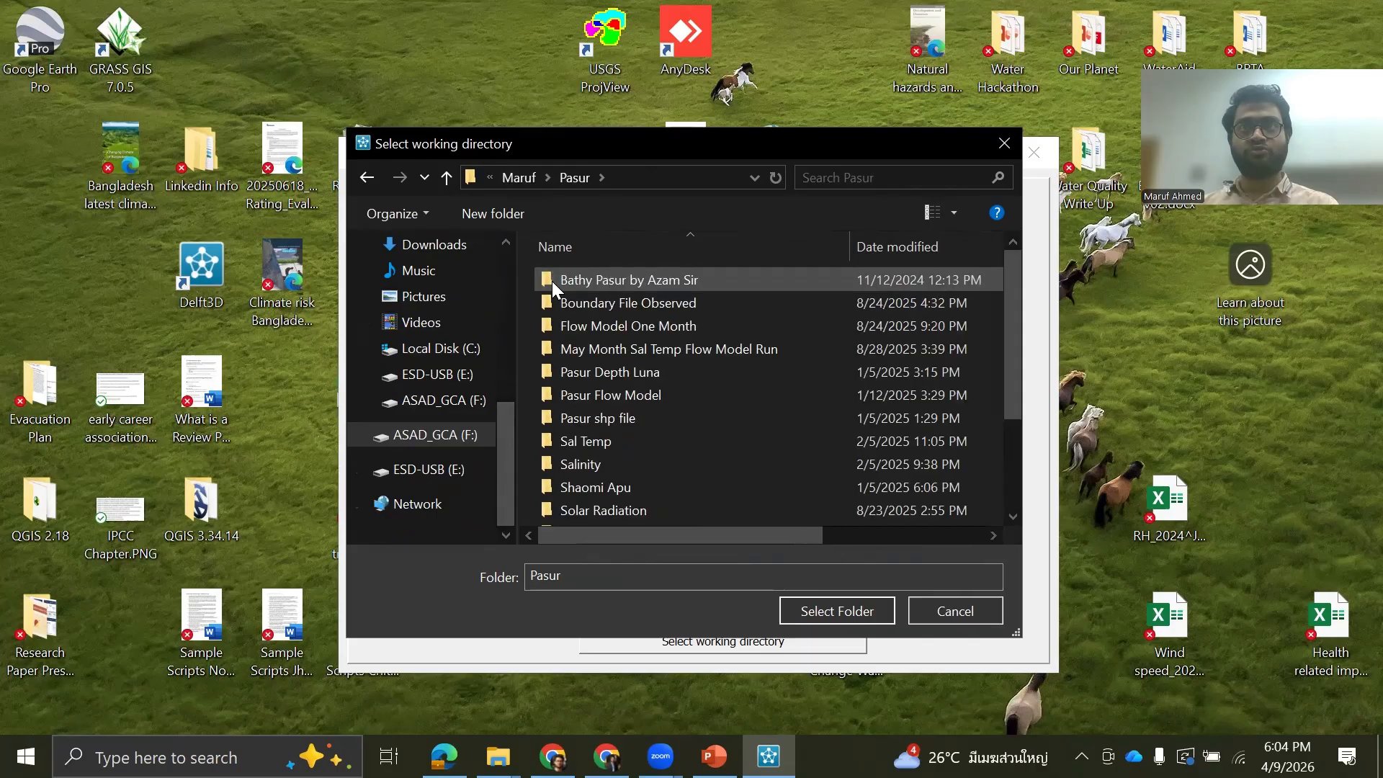
pyautogui.scroll(-2, 573, 447)
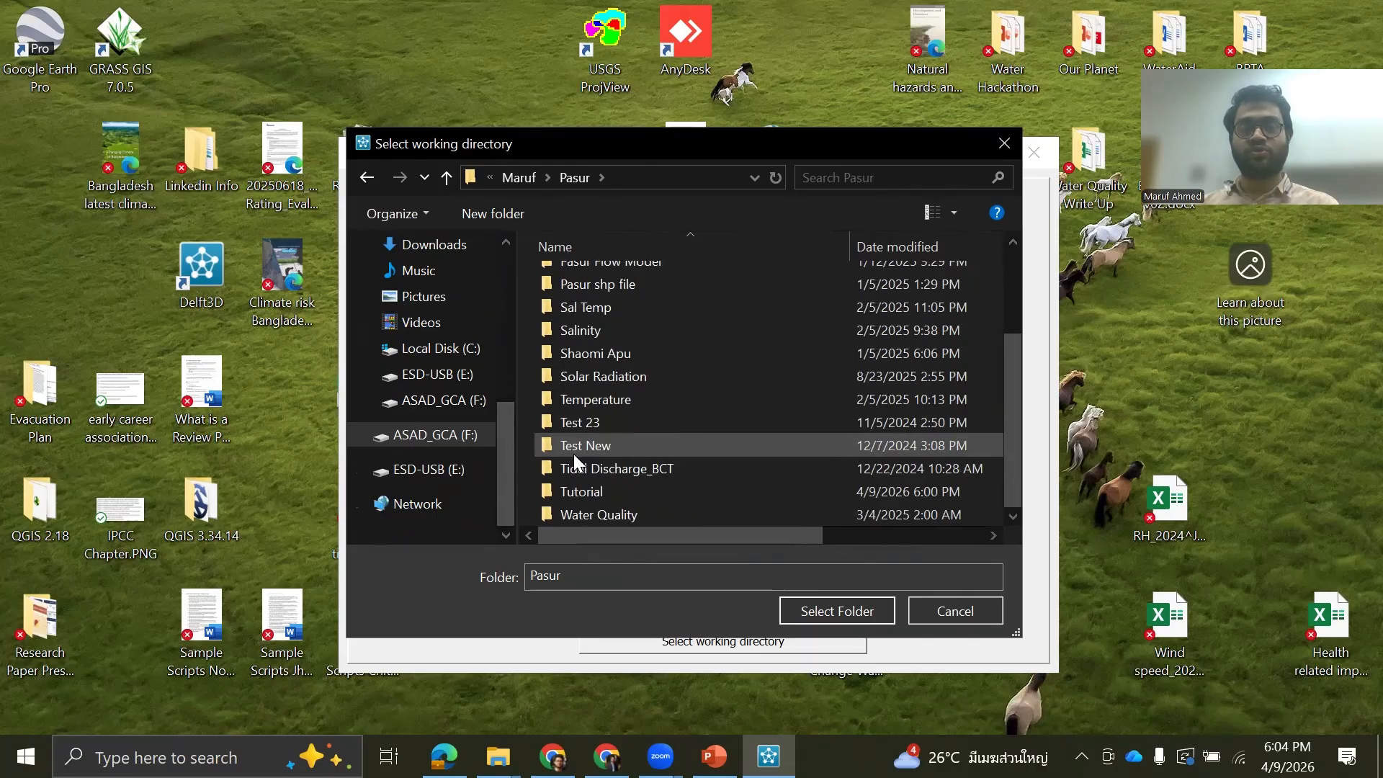
pyautogui.doubleClick(565, 492)
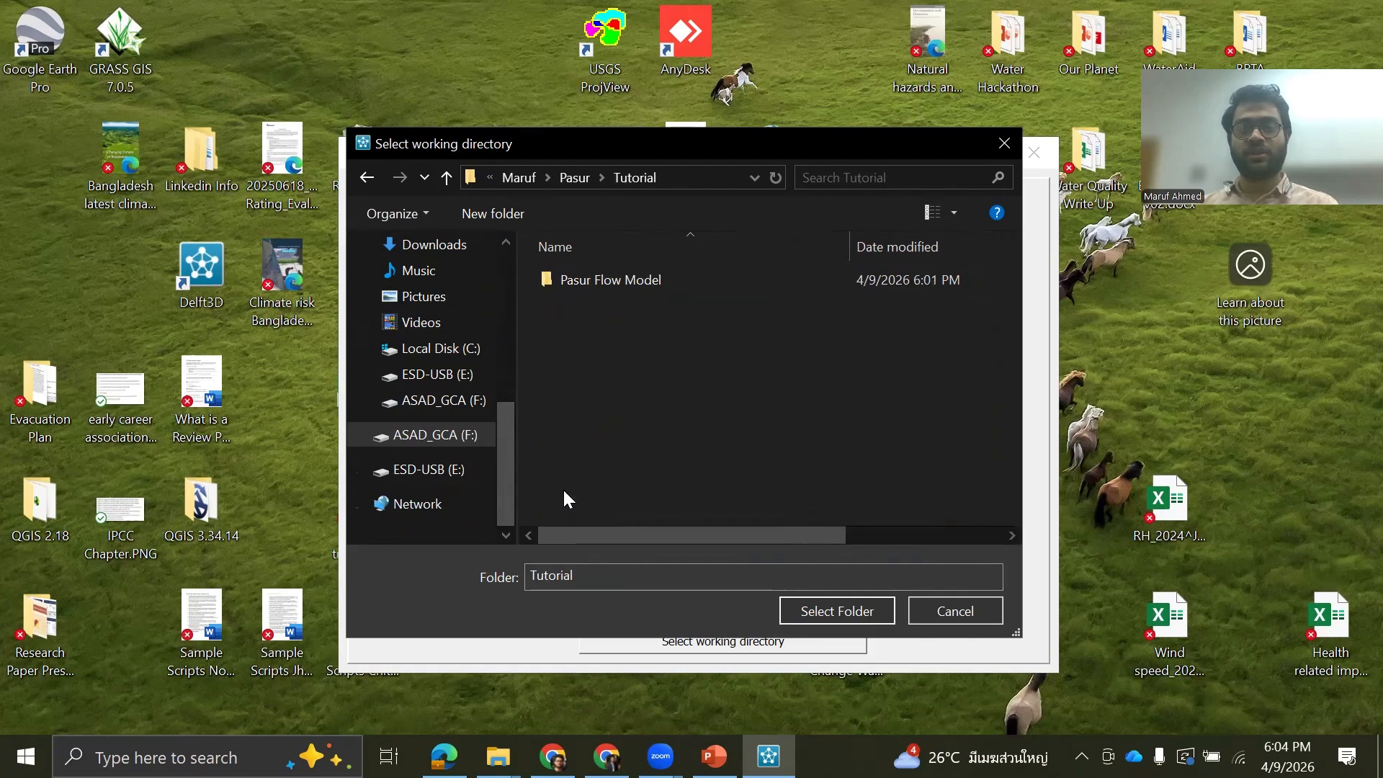
pyautogui.doubleClick(630, 277)
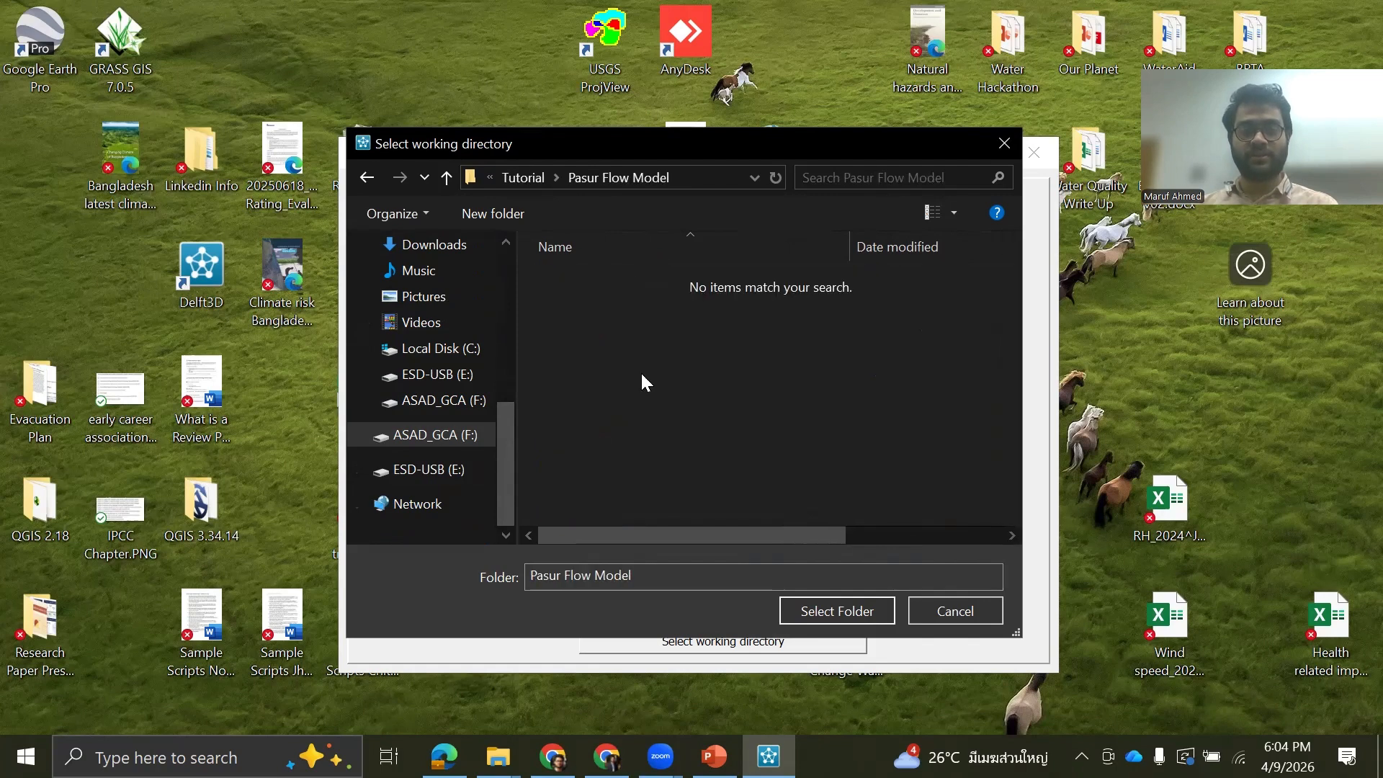
pyautogui.click(791, 607)
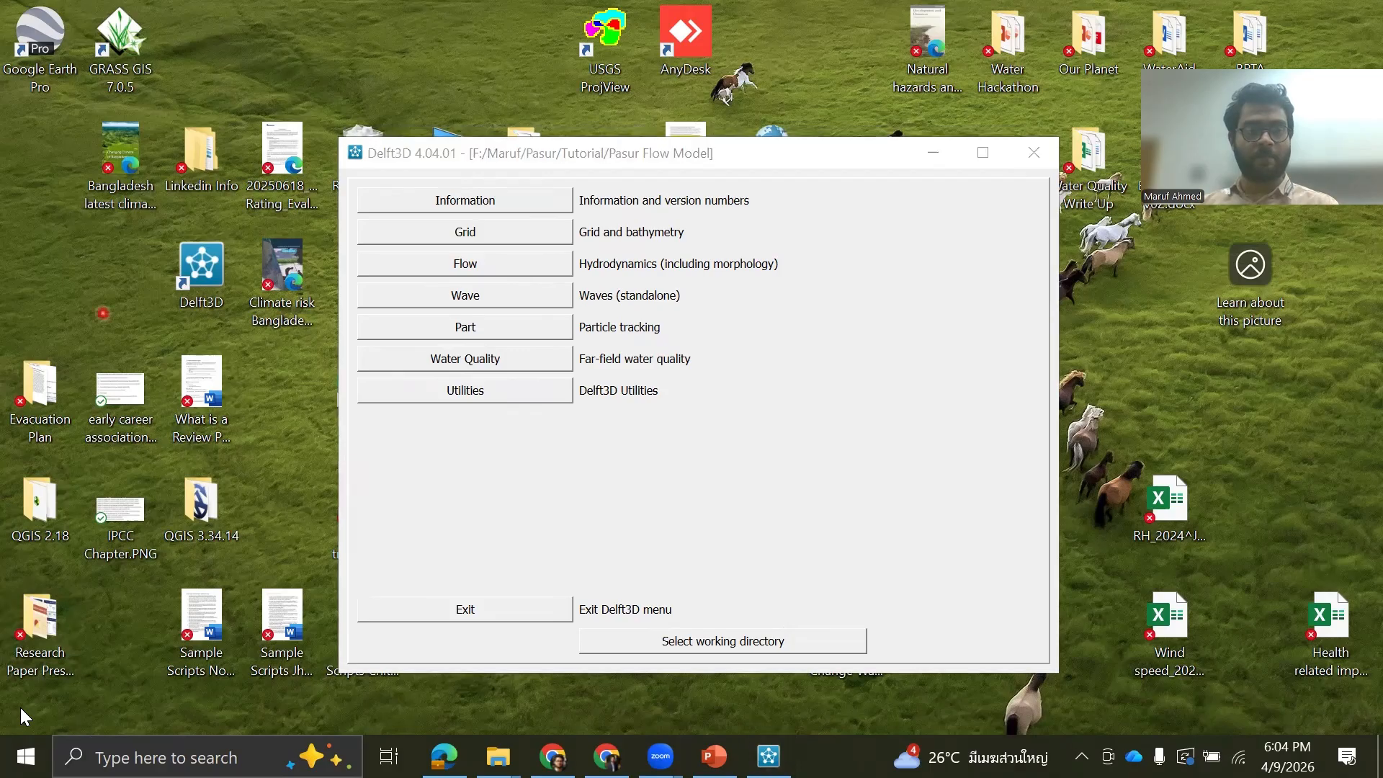
# Step: Open the FLOW input editor of the hydrodynamics module to create a new flow input file
pyautogui.click(465, 544)
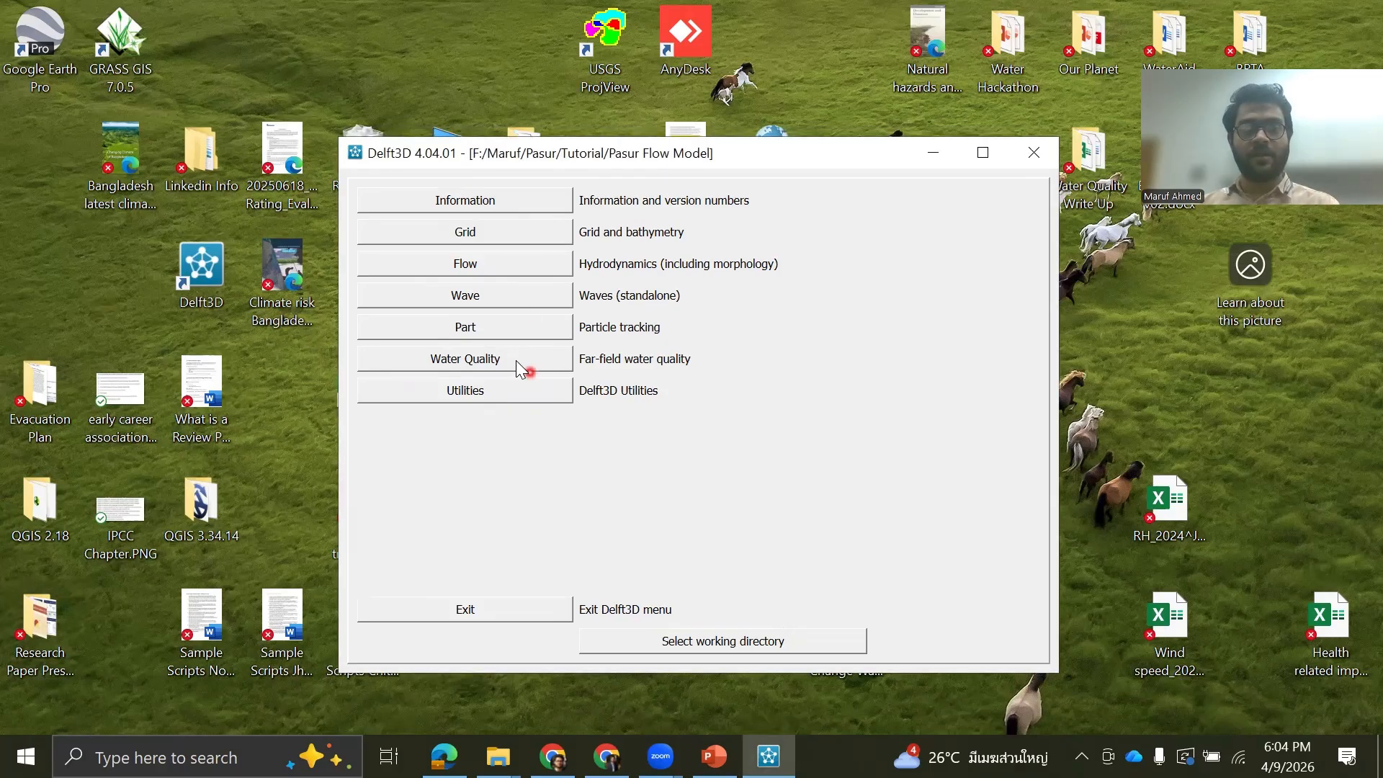
pyautogui.click(470, 264)
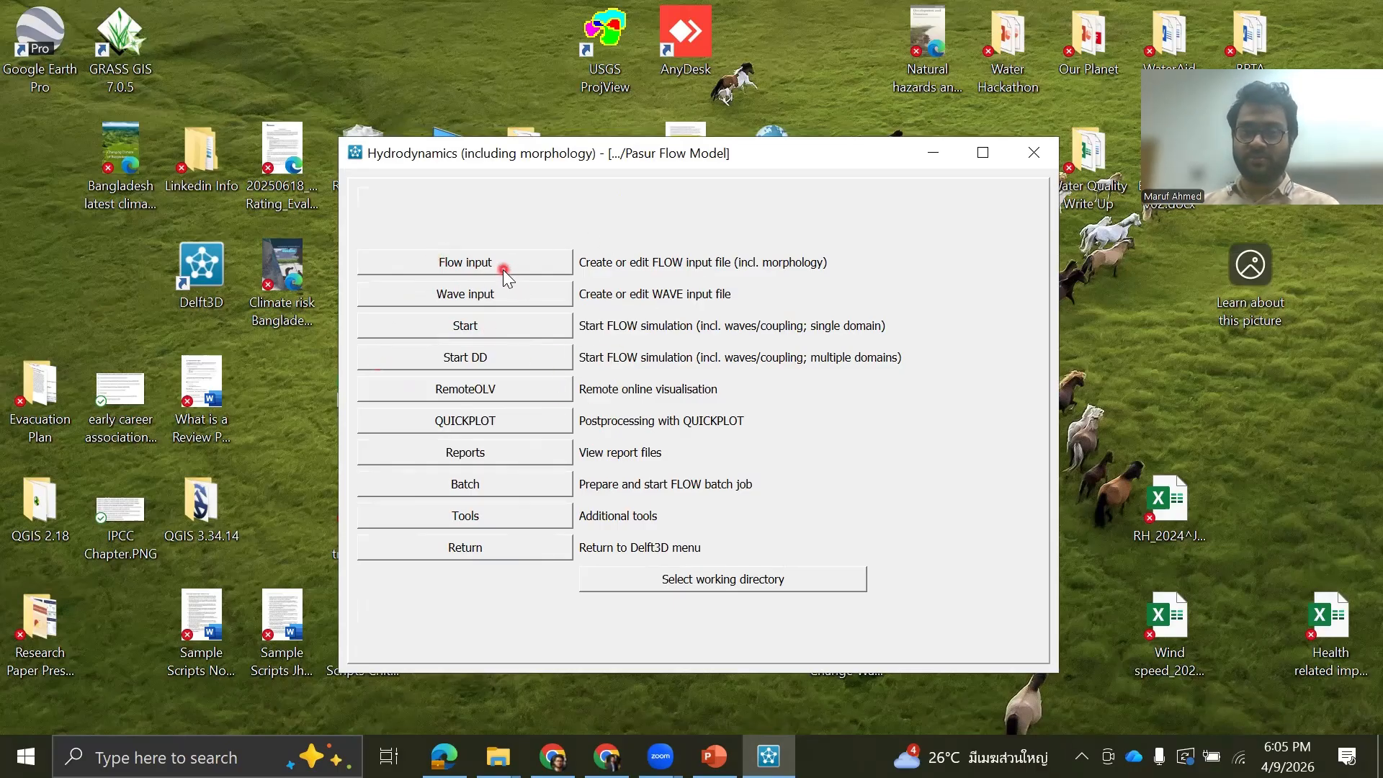
pyautogui.click(464, 265)
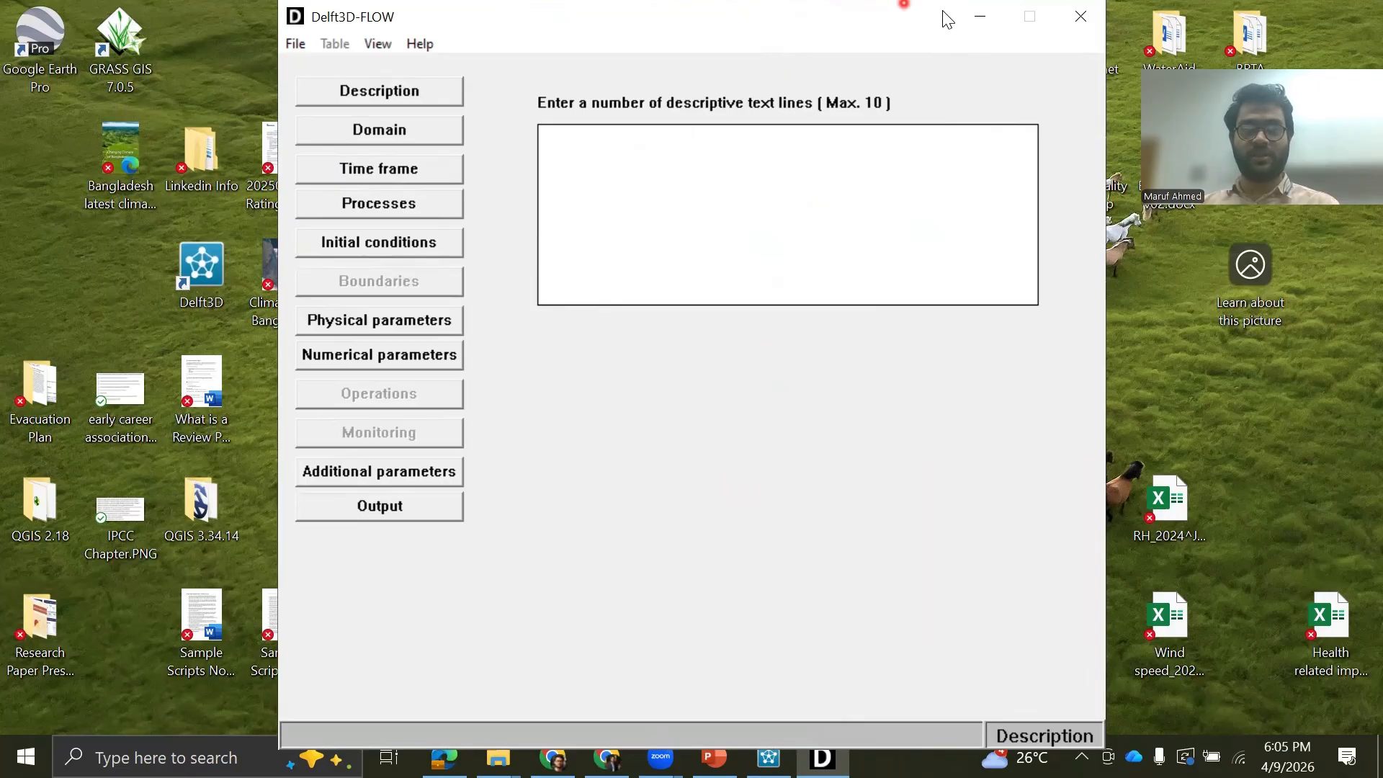
pyautogui.moveTo(881, 17); pyautogui.dragTo(879, 43)
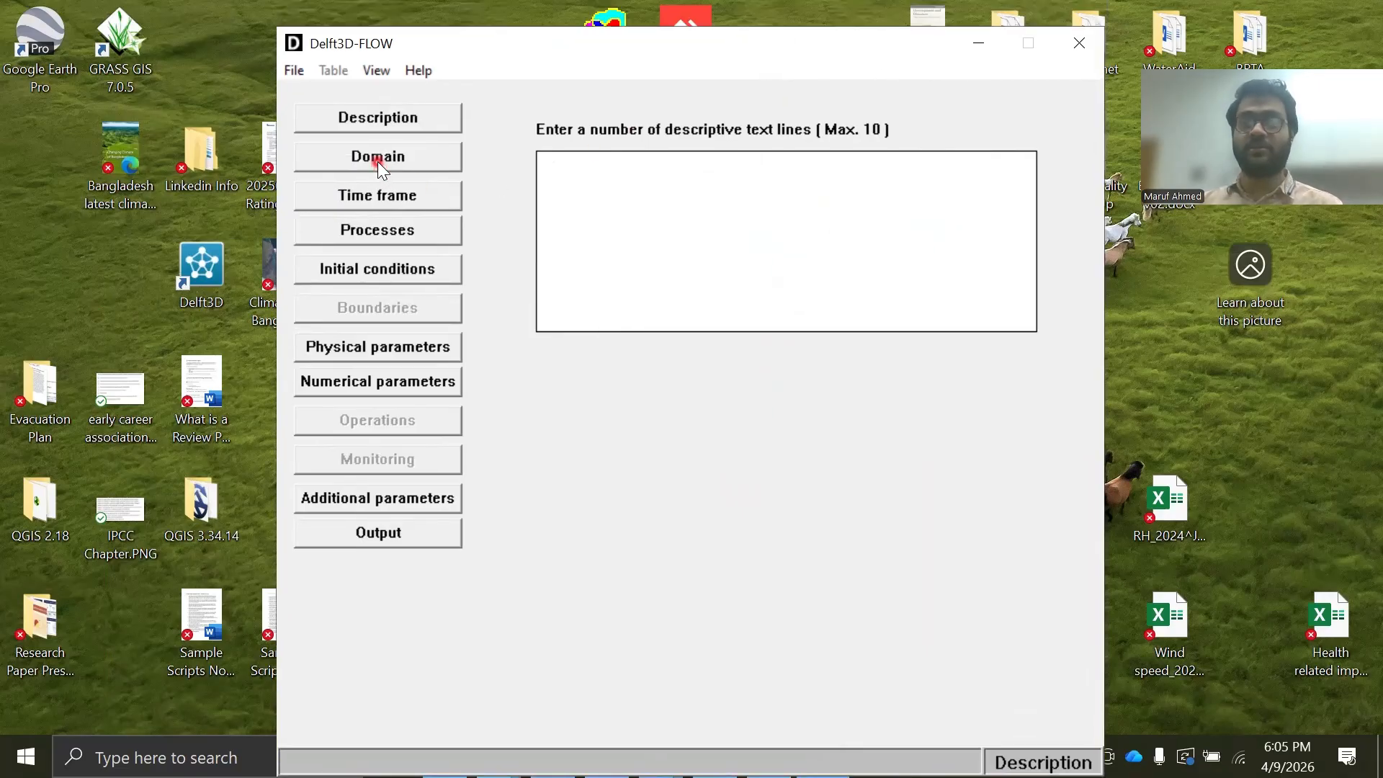
# Step: Load the domain's grid from m_g_pasur_4.grd and its grid enclosure from m_g_pasur_4.enc
pyautogui.click(378, 162)
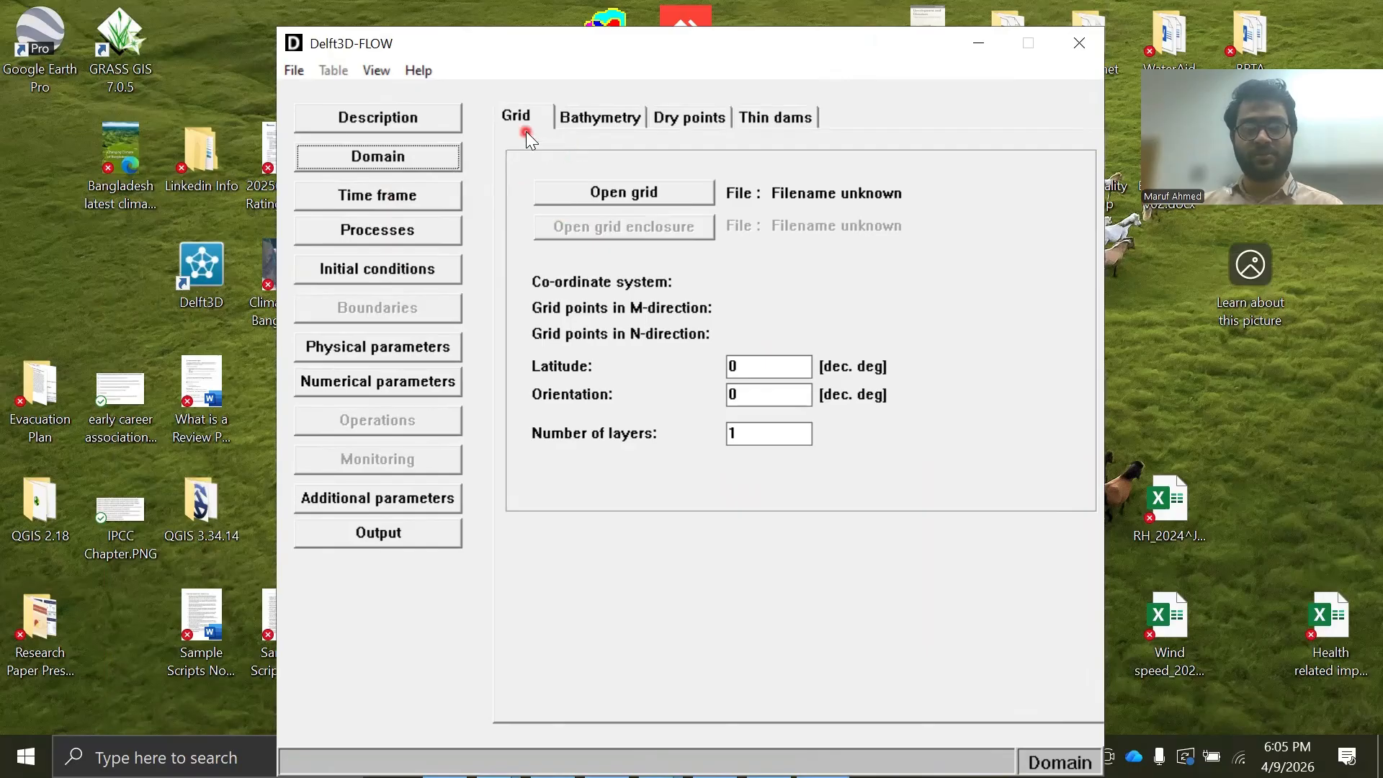
pyautogui.click(603, 190)
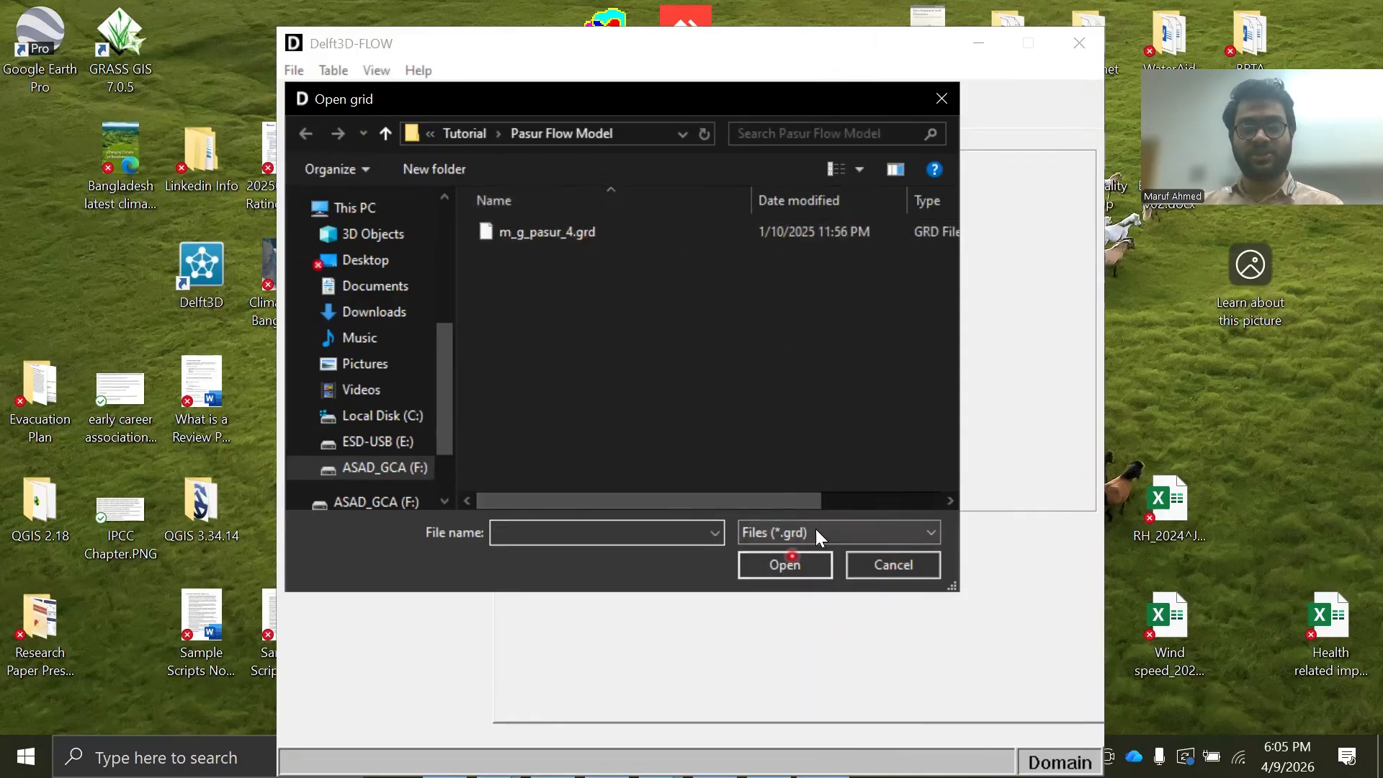
pyautogui.doubleClick(587, 235)
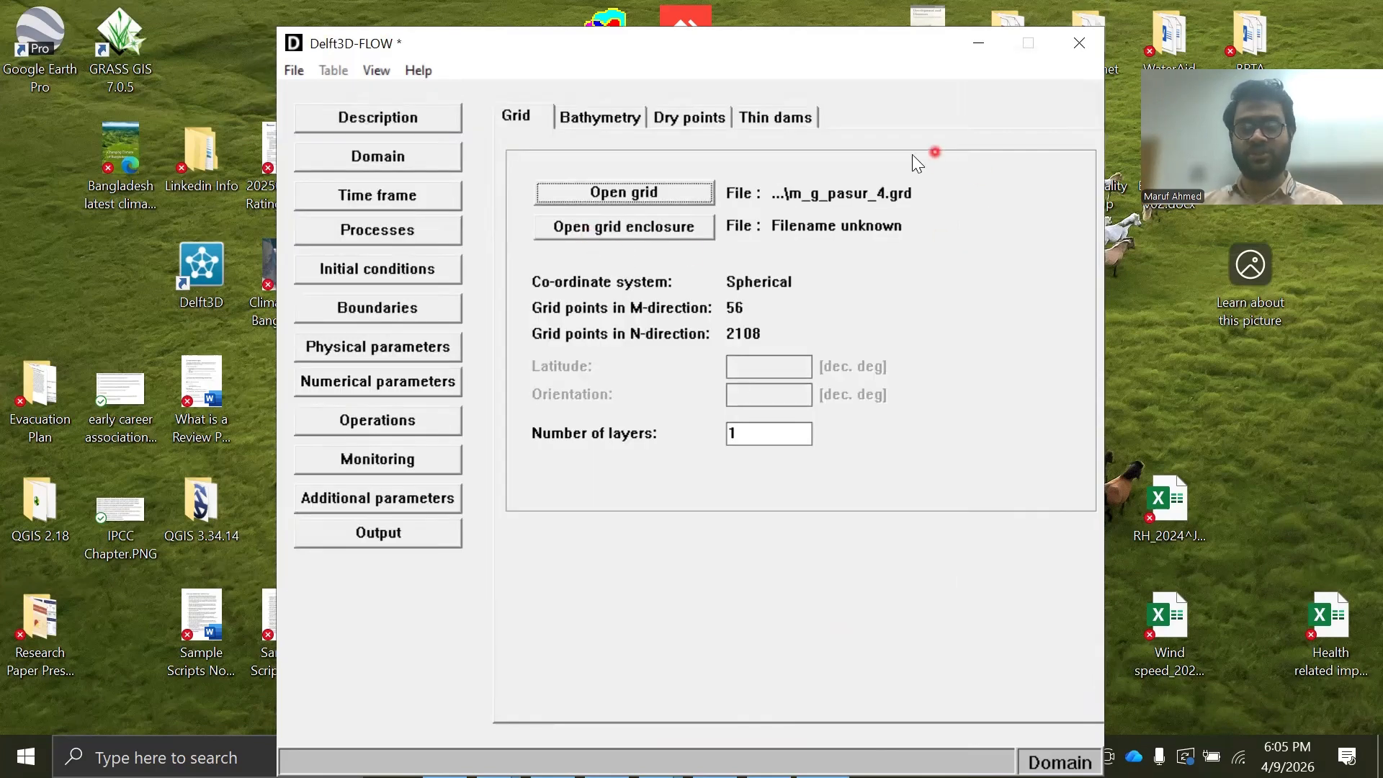
pyautogui.click(629, 227)
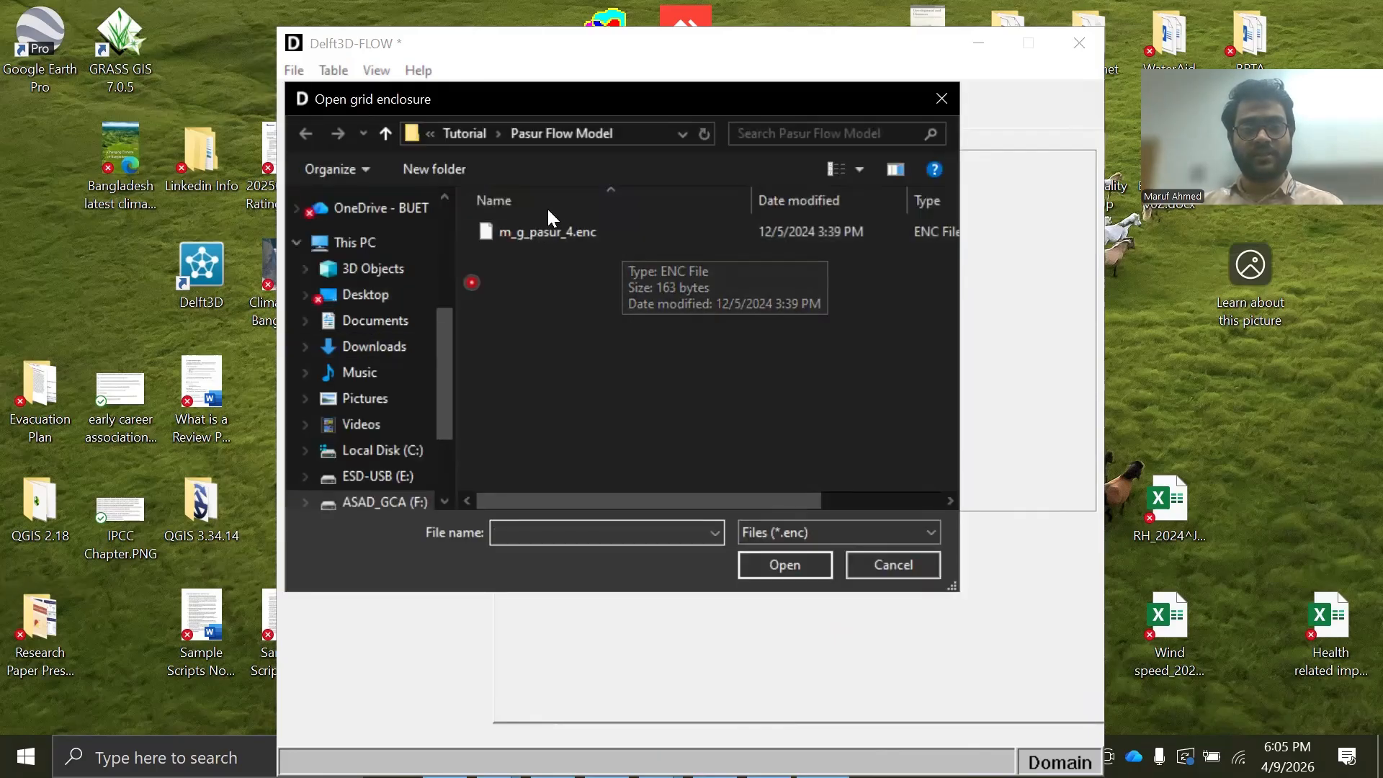
pyautogui.doubleClick(616, 233)
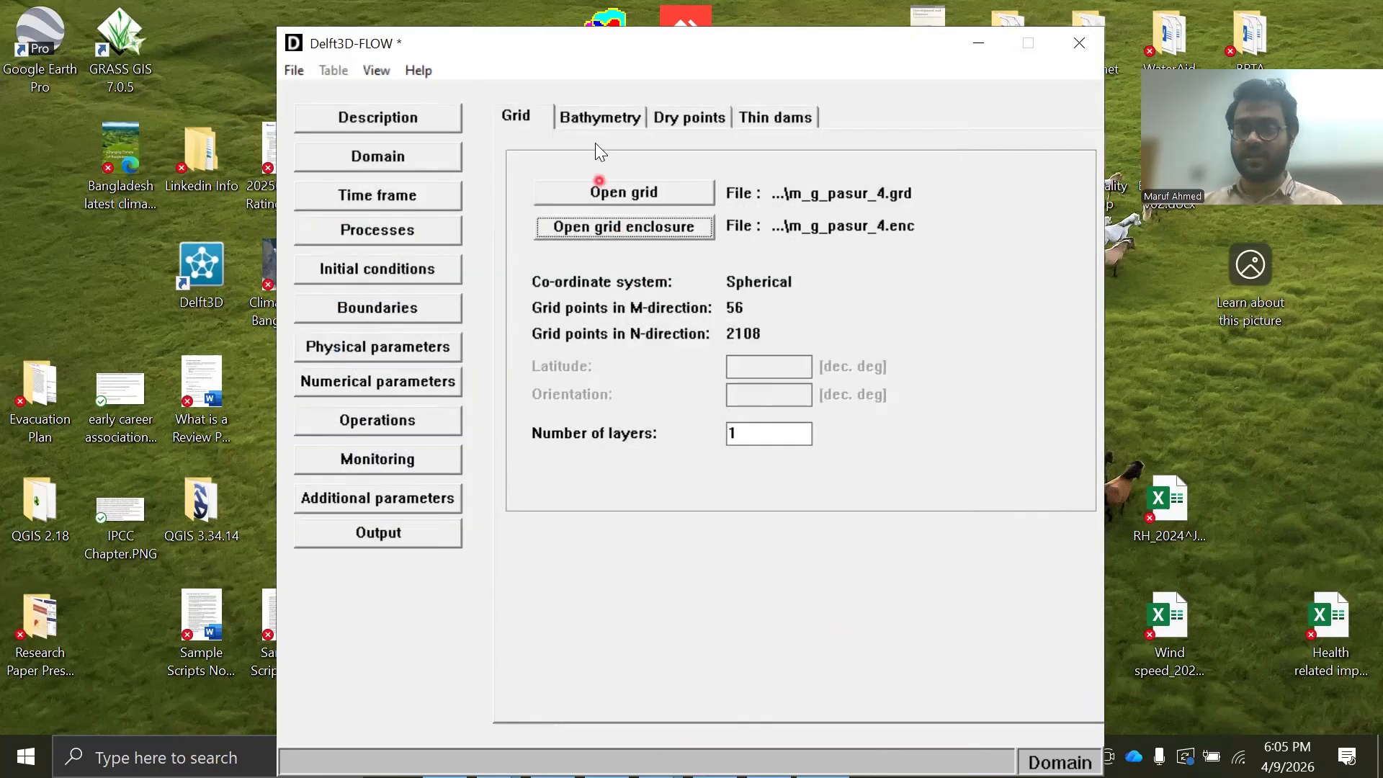
# Step: Switch the domain's bathymetry from uniform depth to file input and load m_l_p_3.dep
pyautogui.click(631, 124)
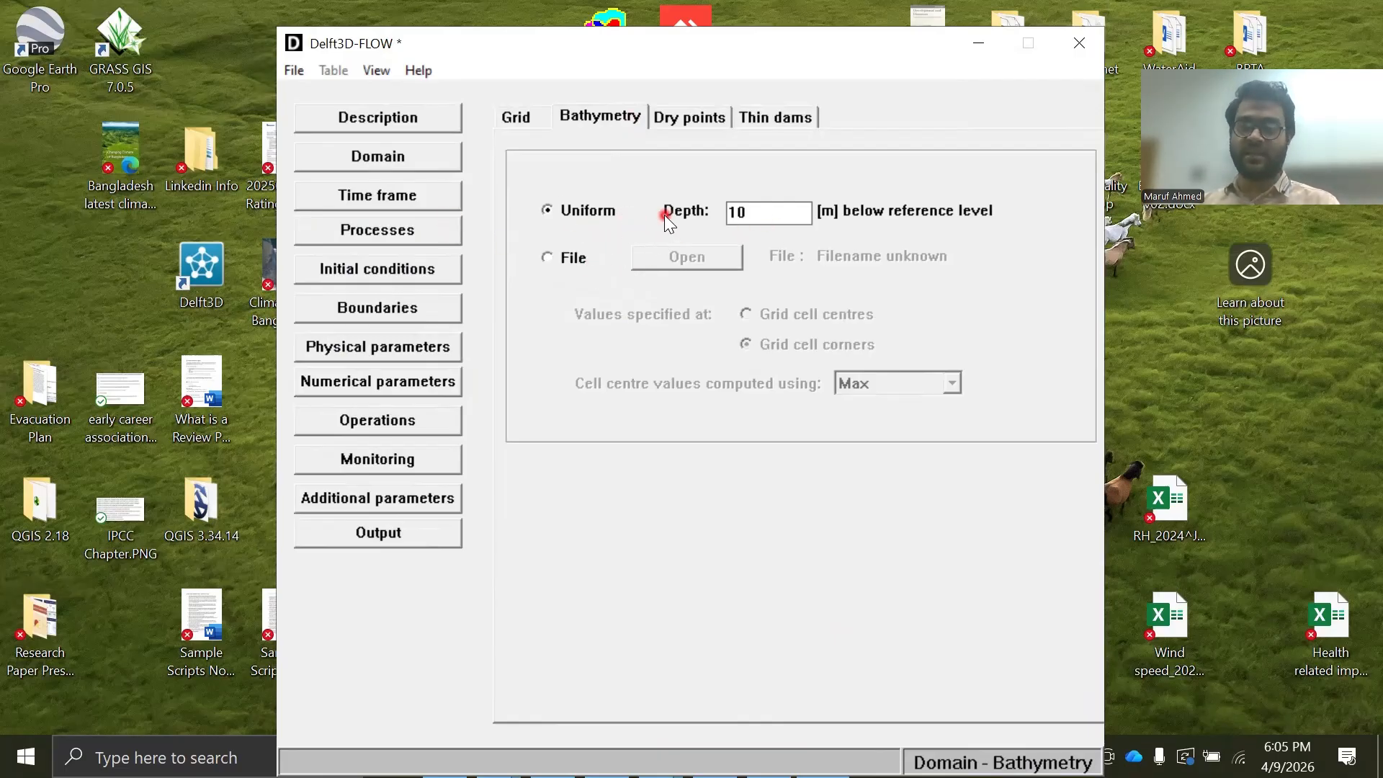
pyautogui.click(566, 263)
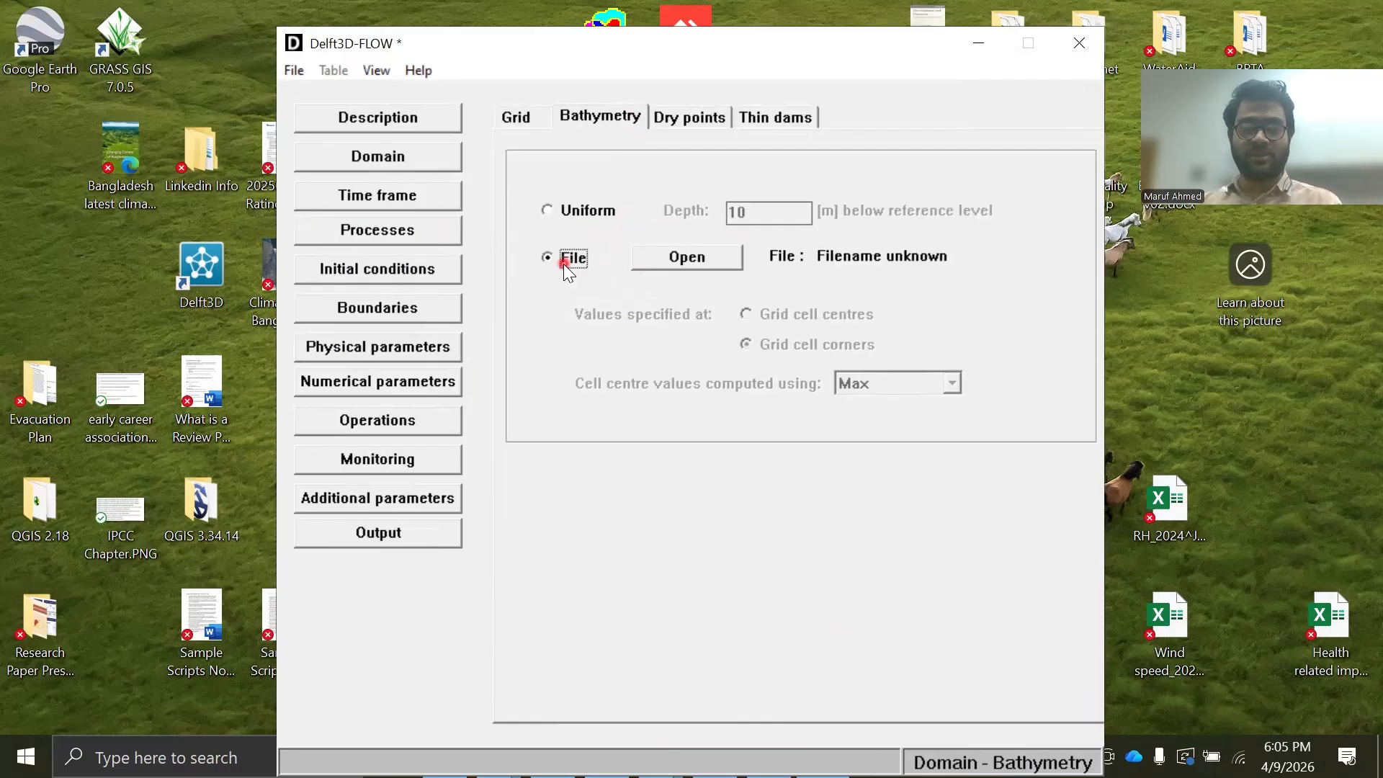
pyautogui.click(676, 258)
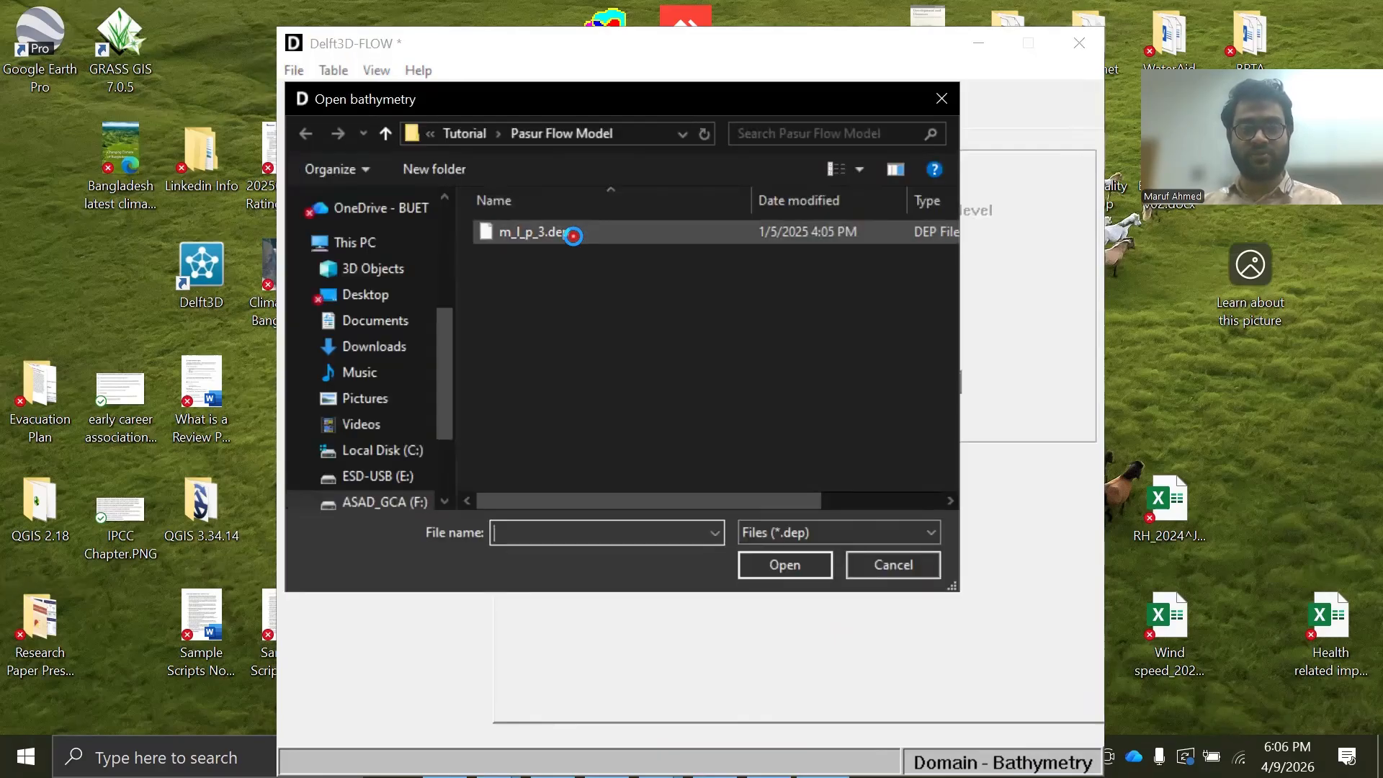
pyautogui.click(573, 235)
pyautogui.click(775, 561)
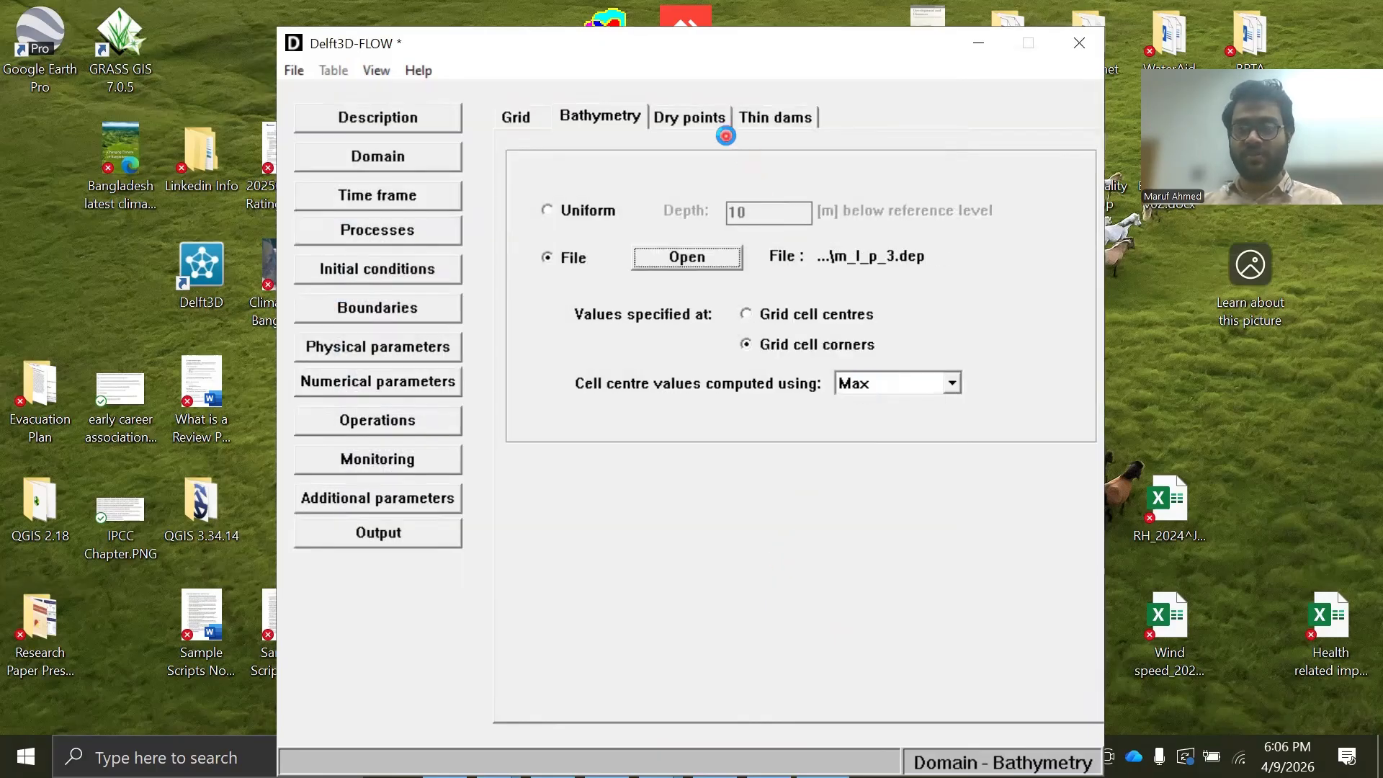
pyautogui.click(715, 119)
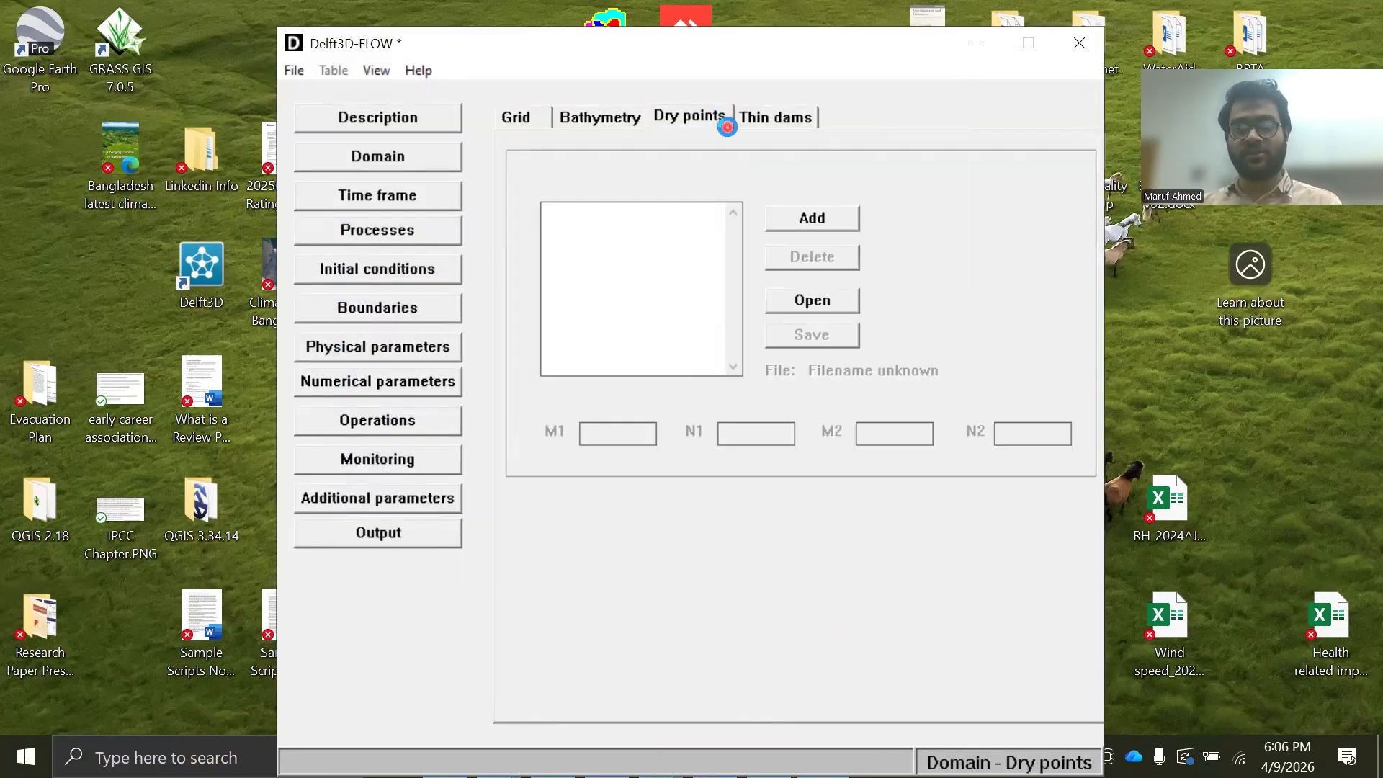
pyautogui.click(742, 116)
pyautogui.click(702, 119)
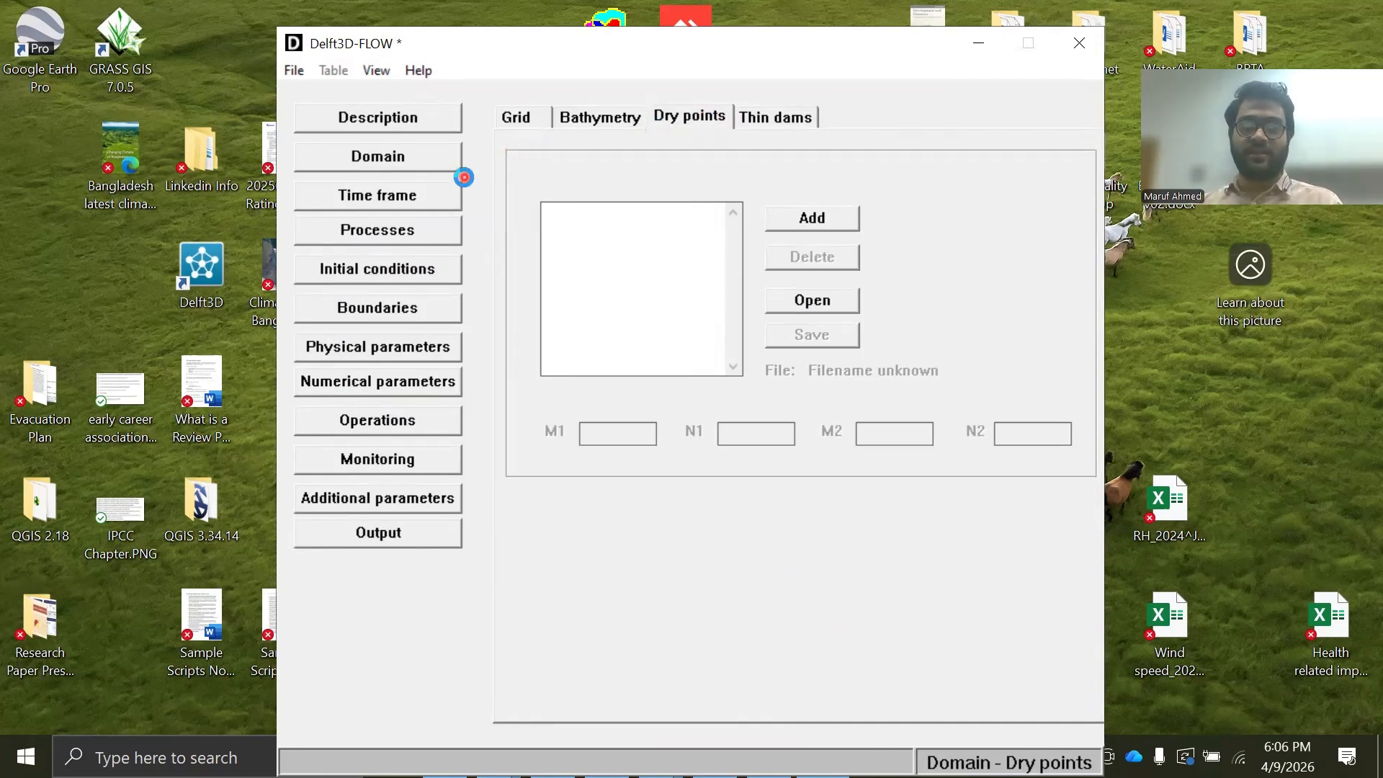
# Step: Set the reference date of the simulation time frame to 01 01 2026
pyautogui.click(437, 197)
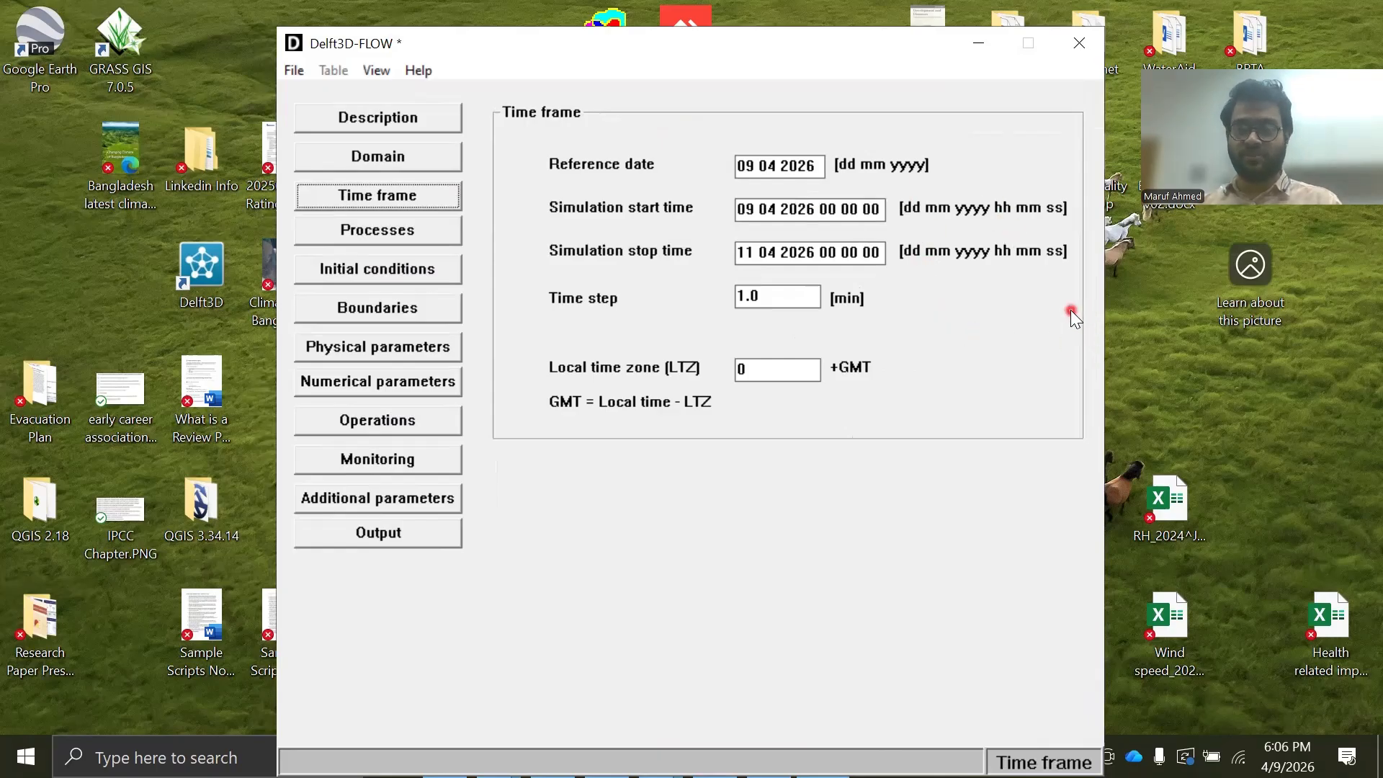
pyautogui.click(756, 167)
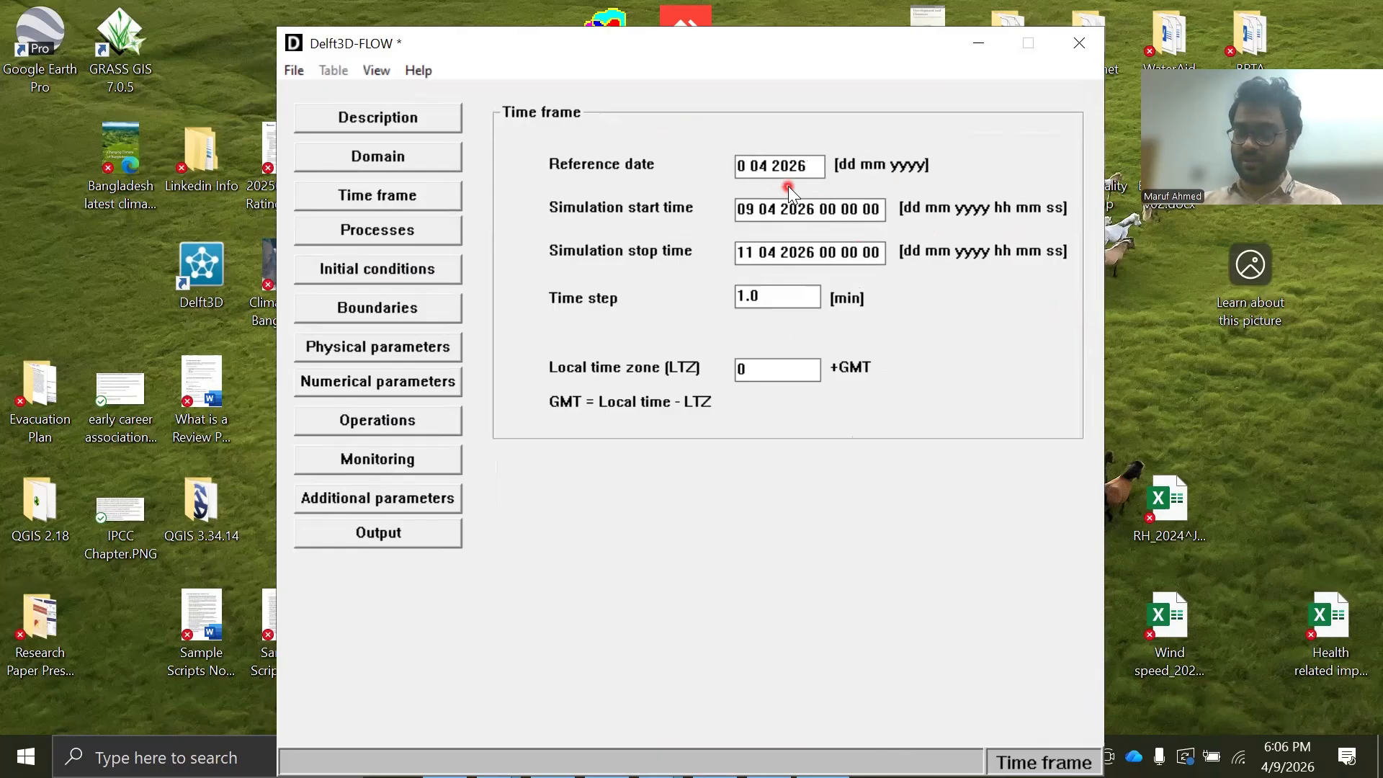
pyautogui.write('1 0')
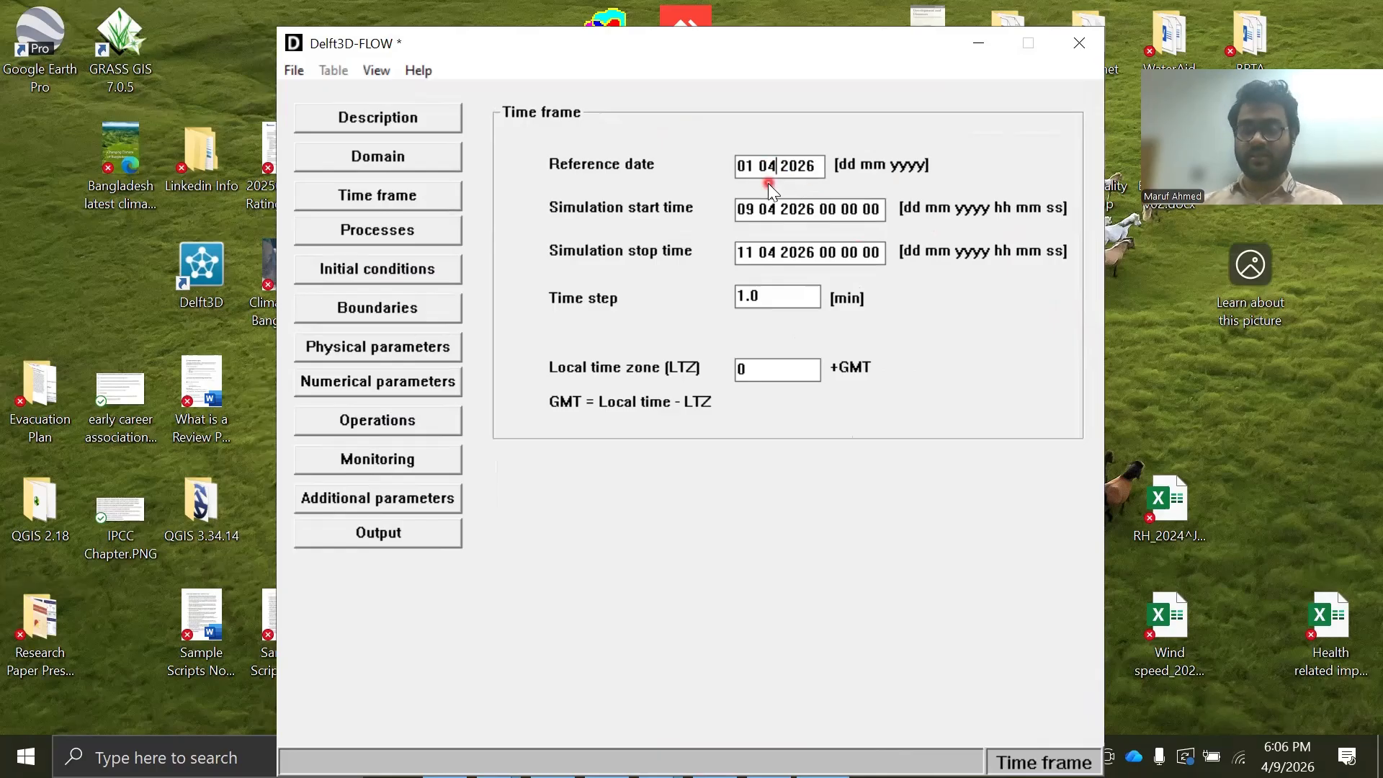
pyautogui.write('1')
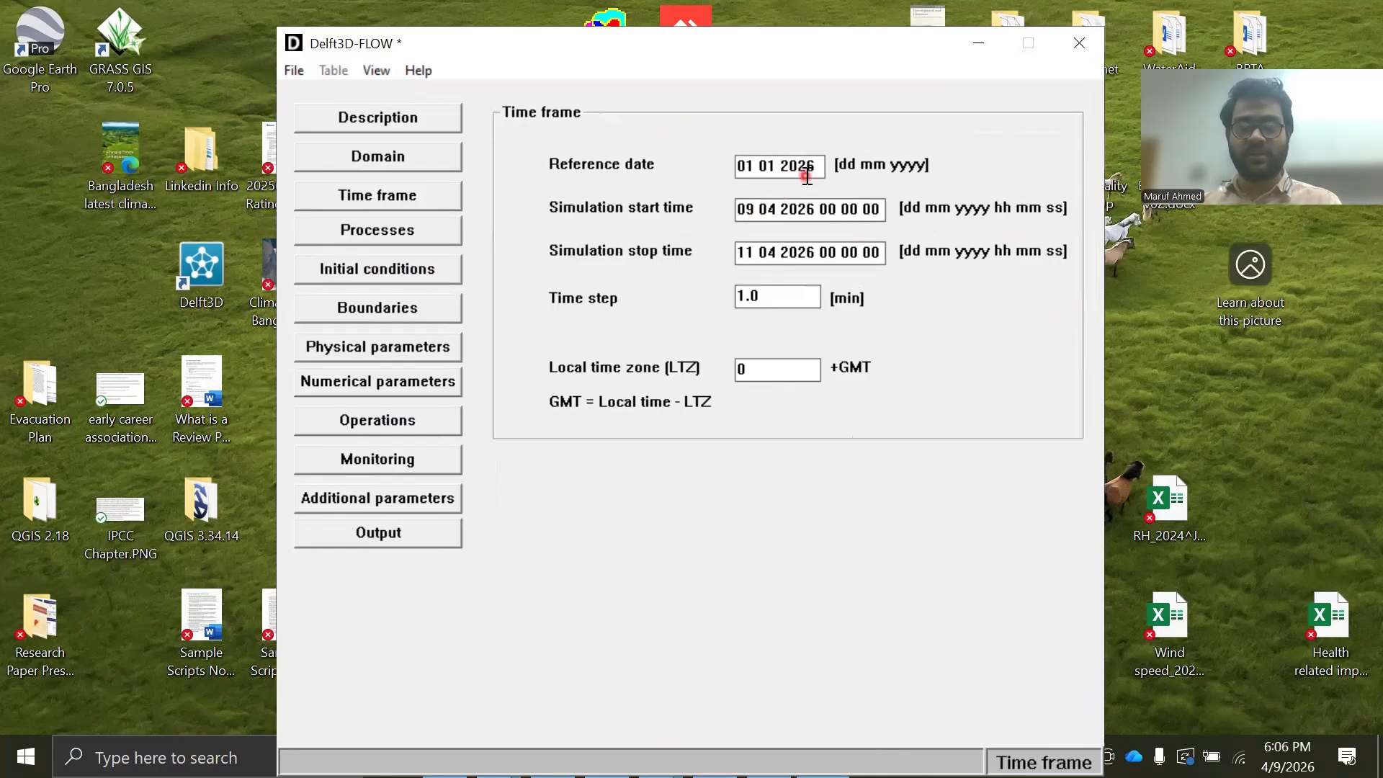
# Step: Copy the reference date 01 01 2026 into the simulation start time and set the stop date to 01 04 2026
pyautogui.moveTo(817, 167); pyautogui.dragTo(694, 168)
pyautogui.hotkey('ctrl', 'c')
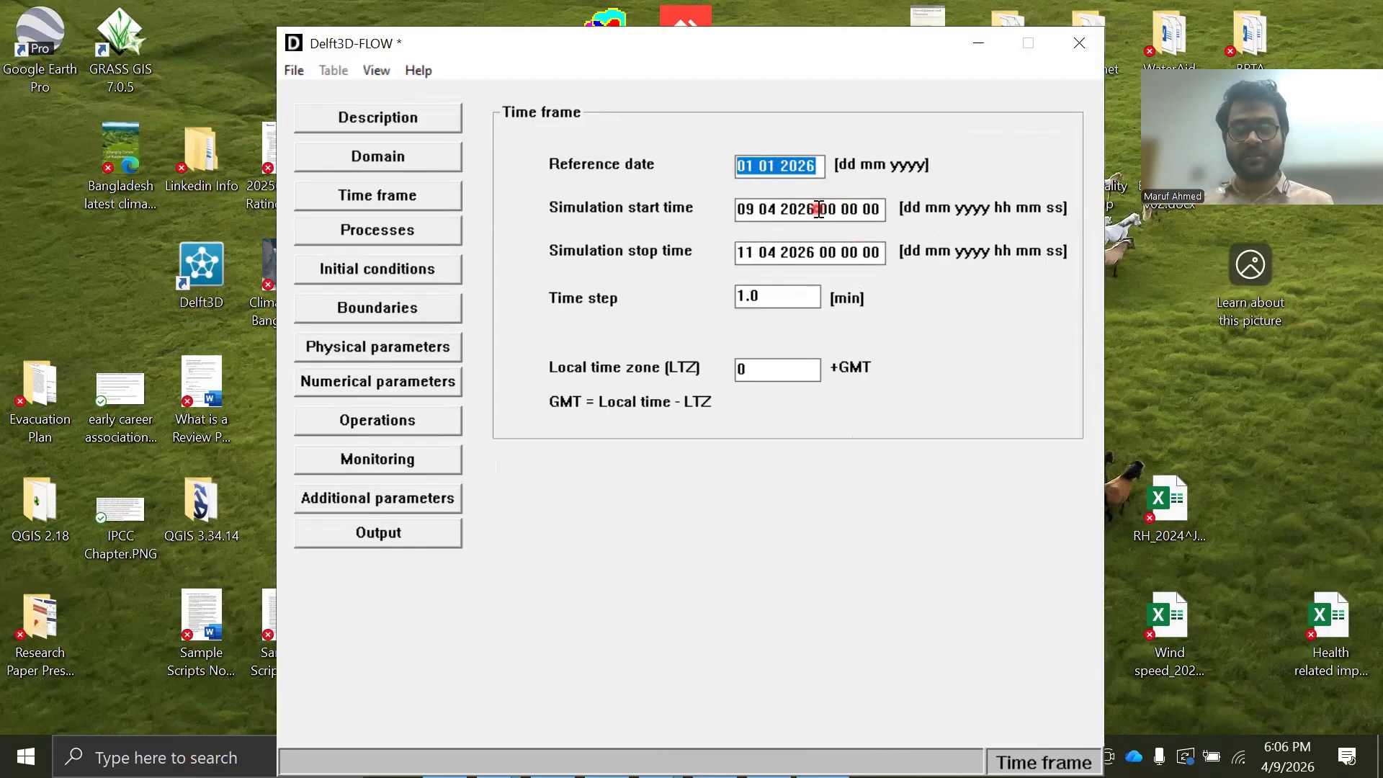
pyautogui.moveTo(817, 210); pyautogui.dragTo(627, 222)
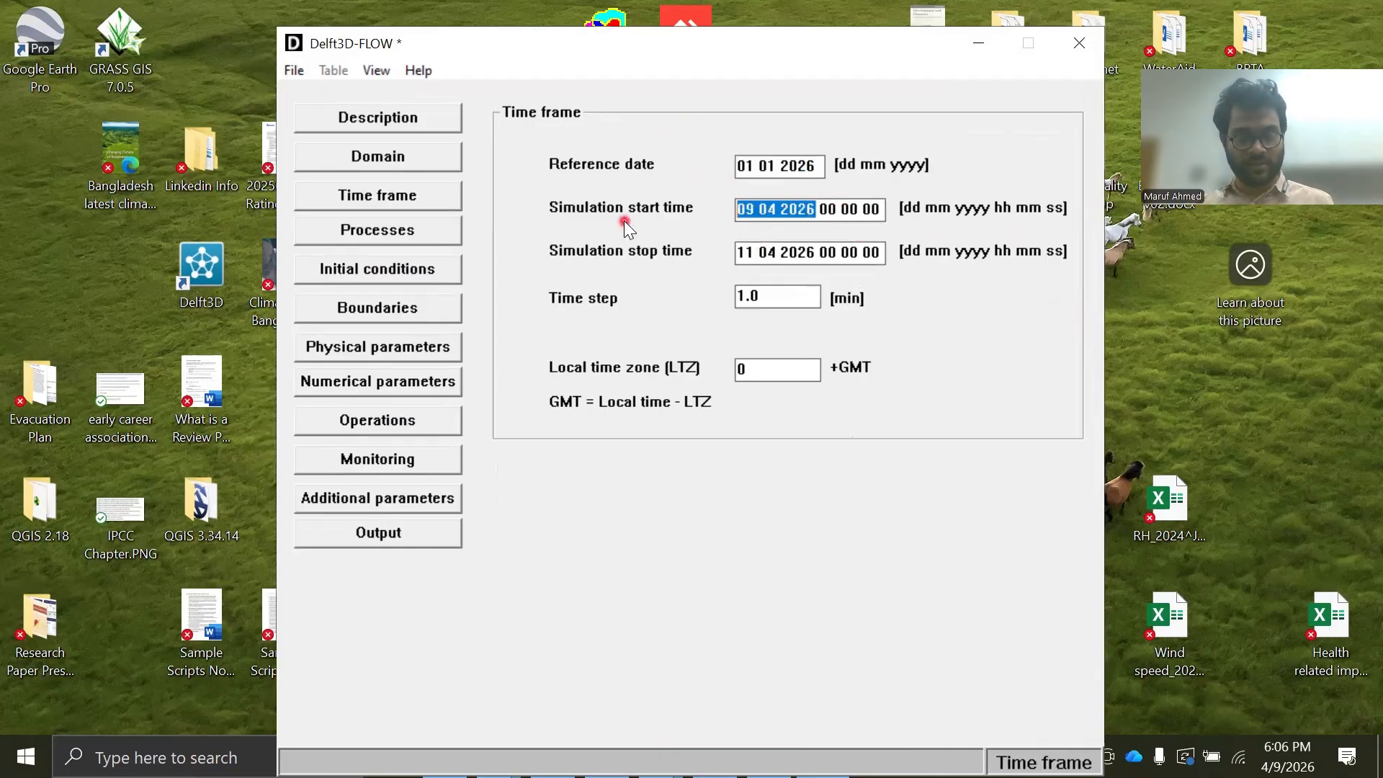
pyautogui.hotkey('ctrl', 'v')
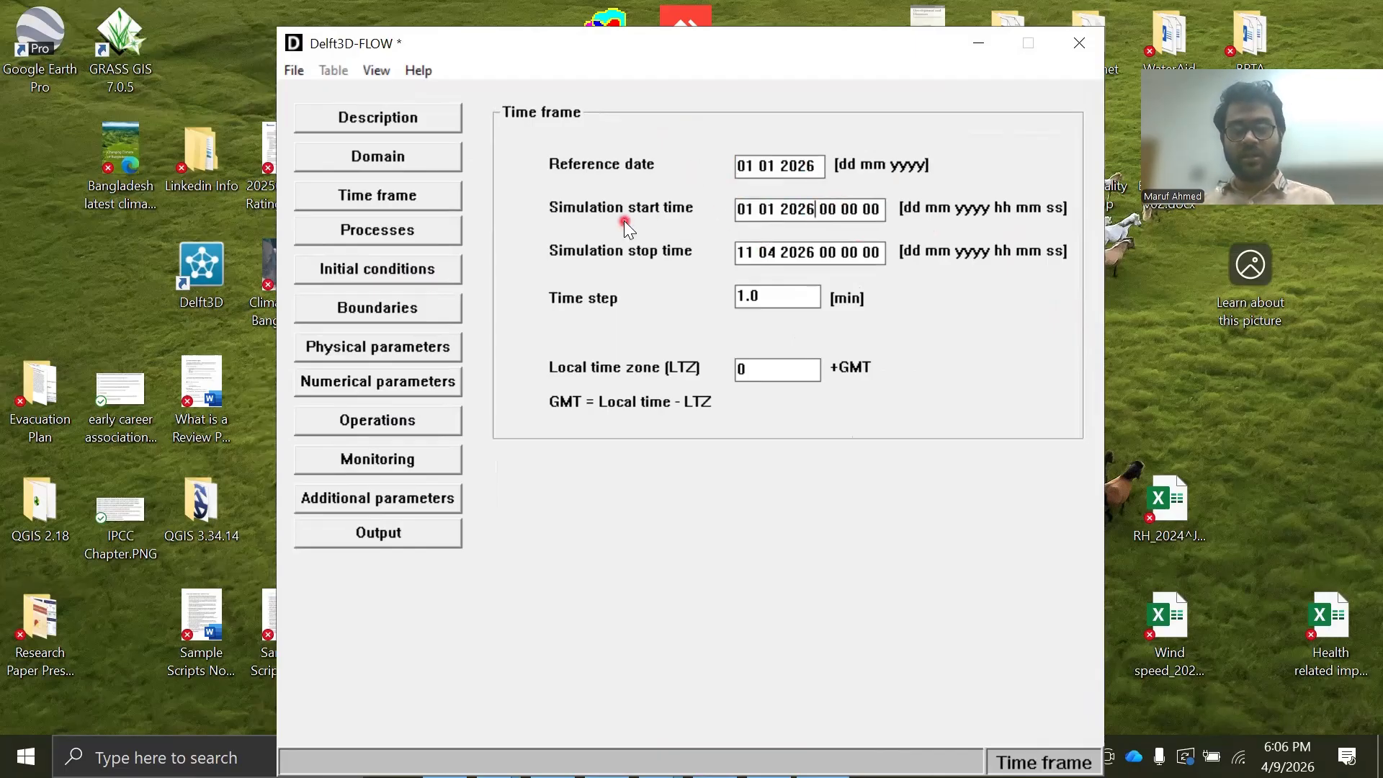
pyautogui.click(752, 252)
pyautogui.press('BackSpace')
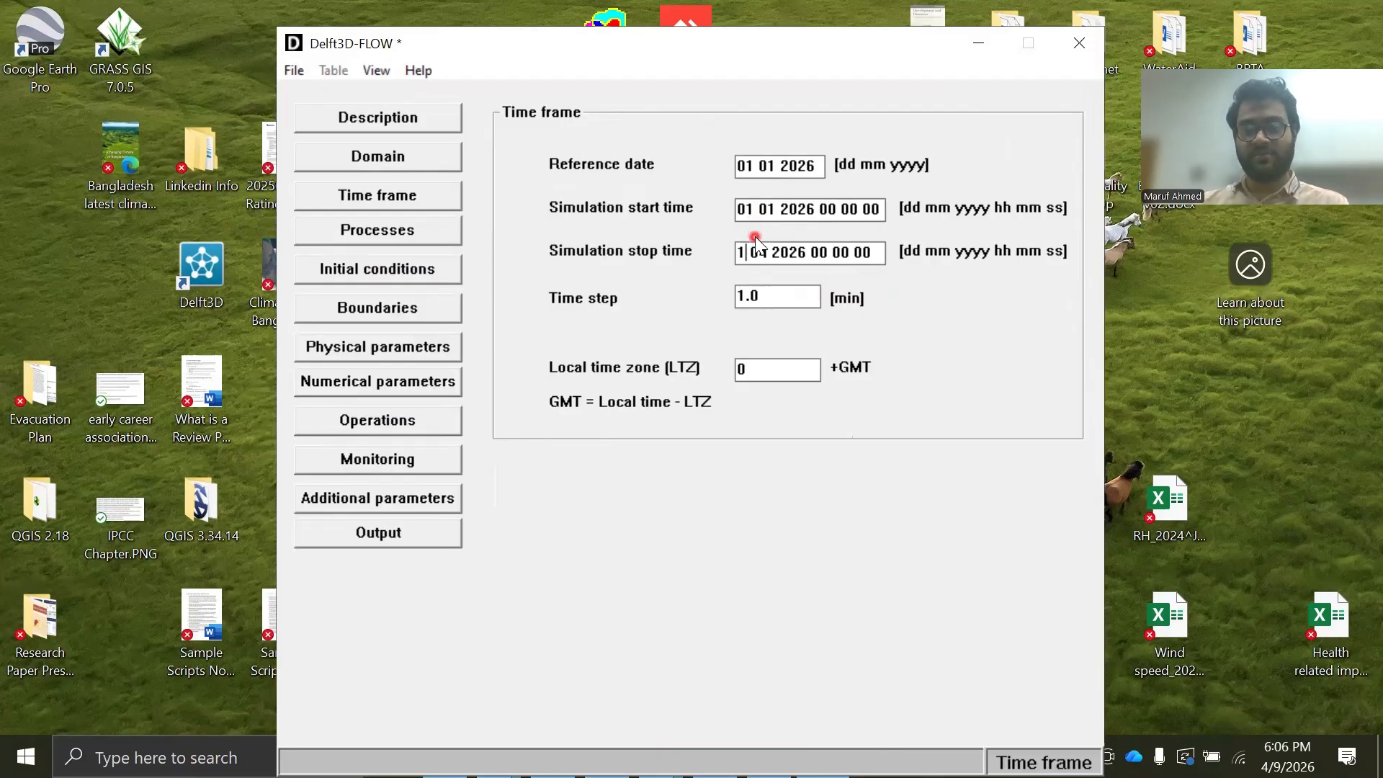
pyautogui.write('0')
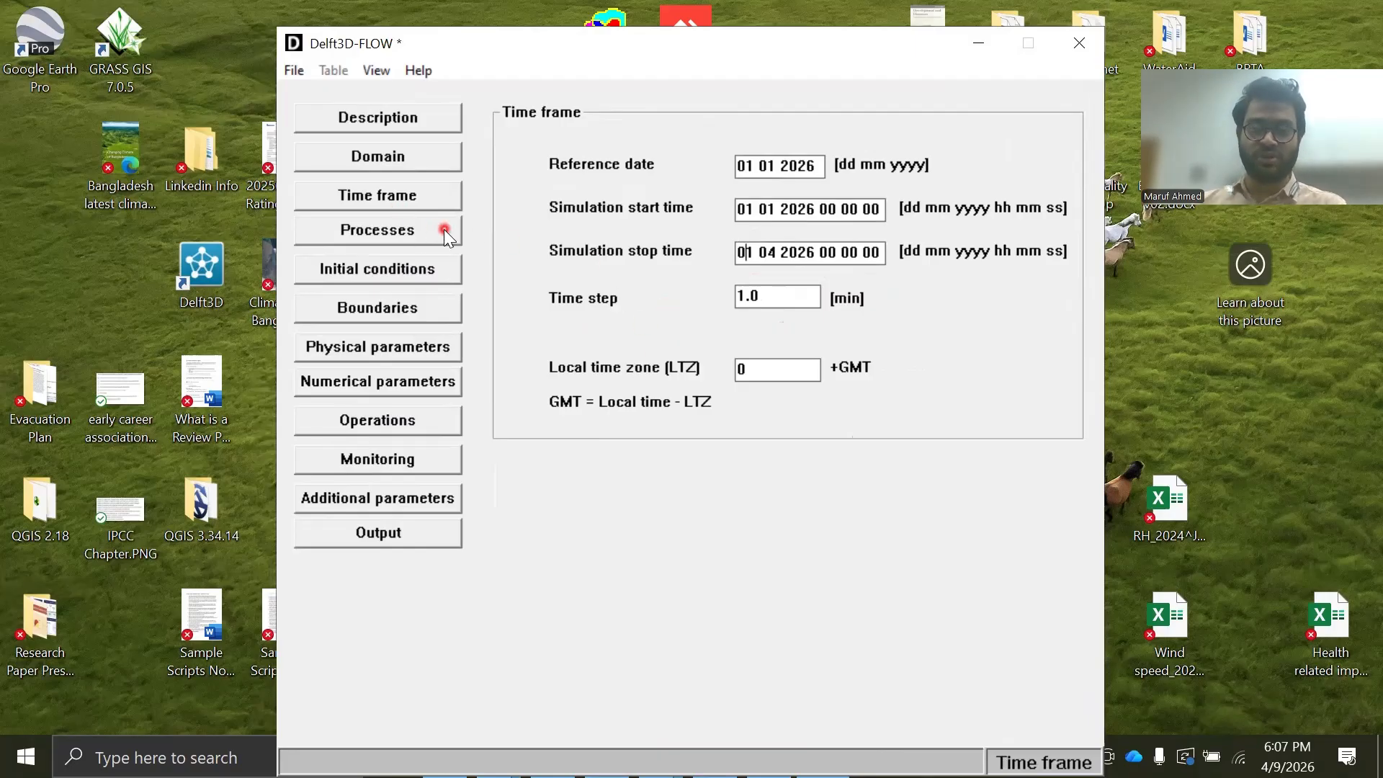
# Step: In the output storage settings, copy the map results start date 01 01 2026 into the communication file's start time
pyautogui.click(418, 531)
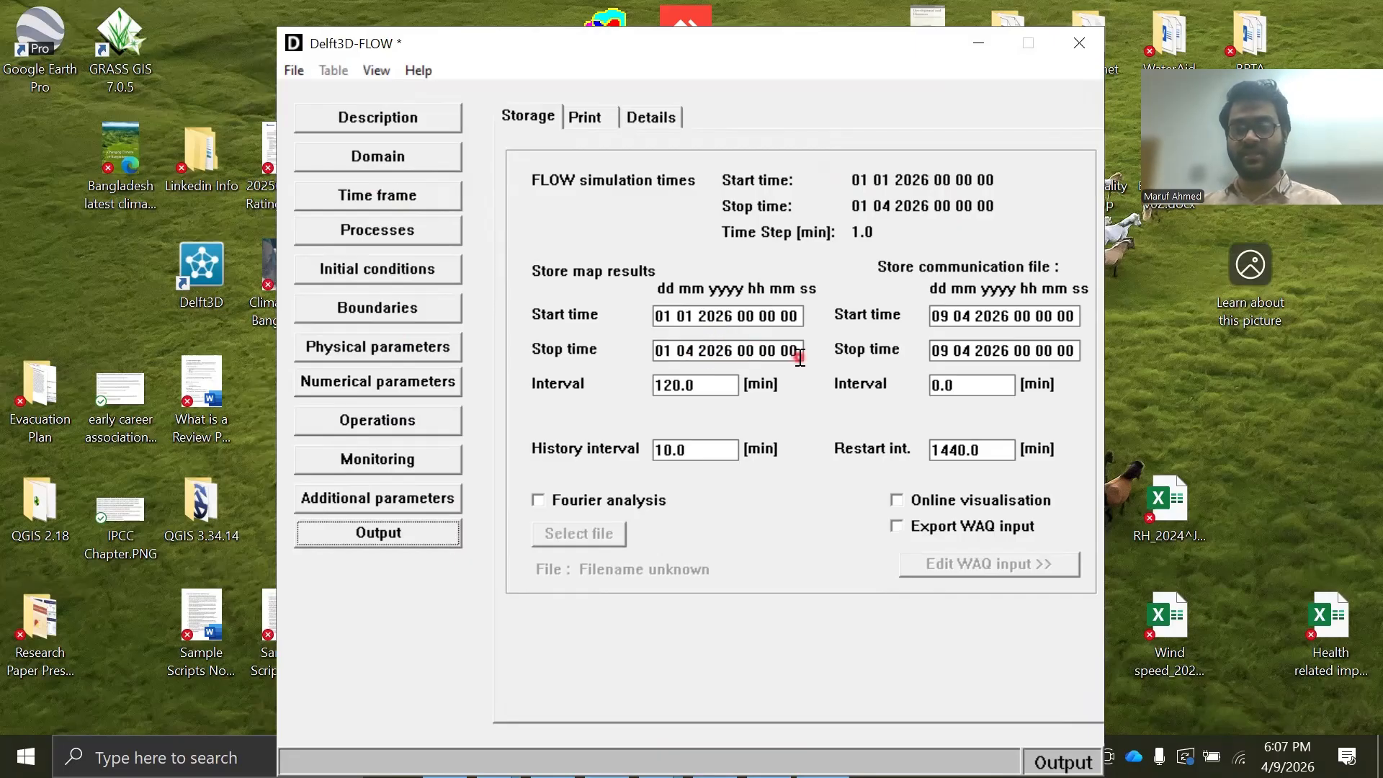
pyautogui.click(945, 320)
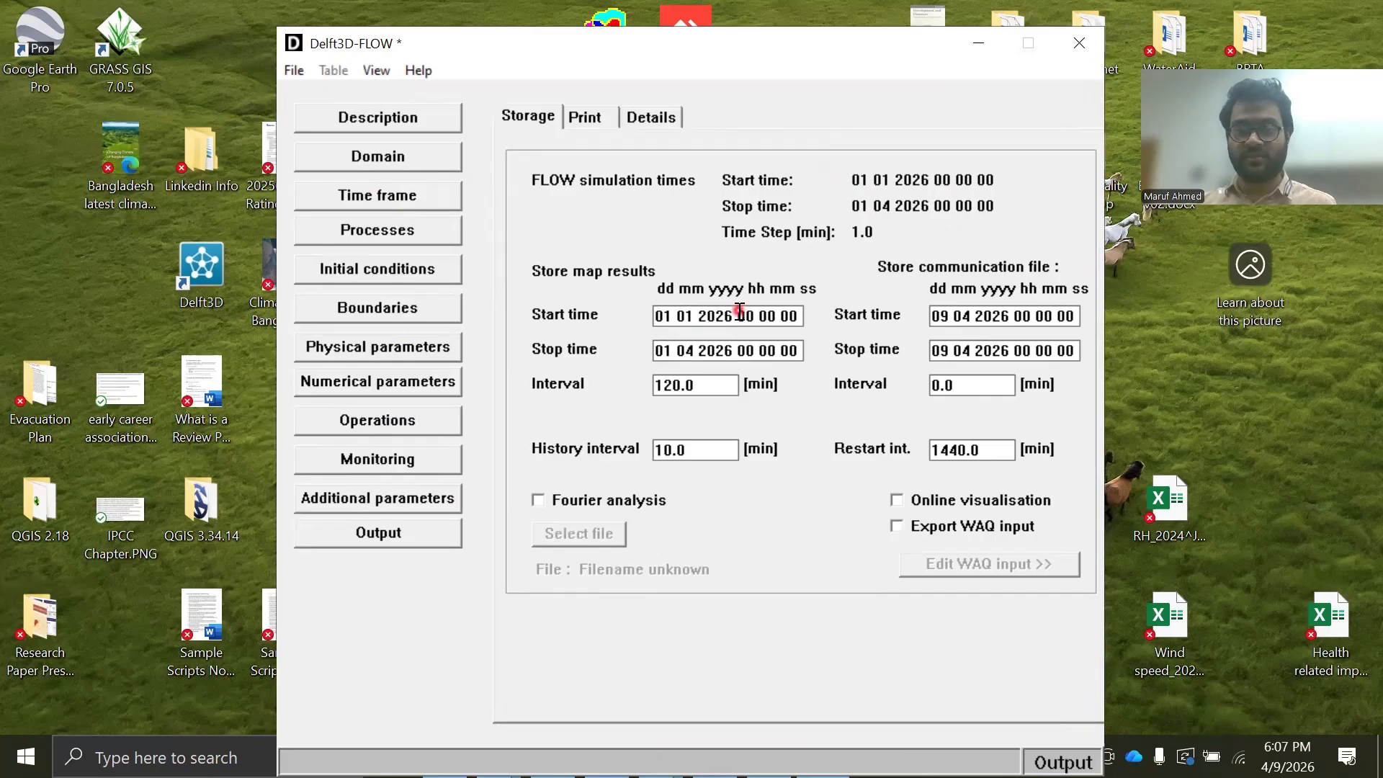
pyautogui.moveTo(733, 317); pyautogui.dragTo(587, 323)
pyautogui.hotkey('ctrl', 'c')
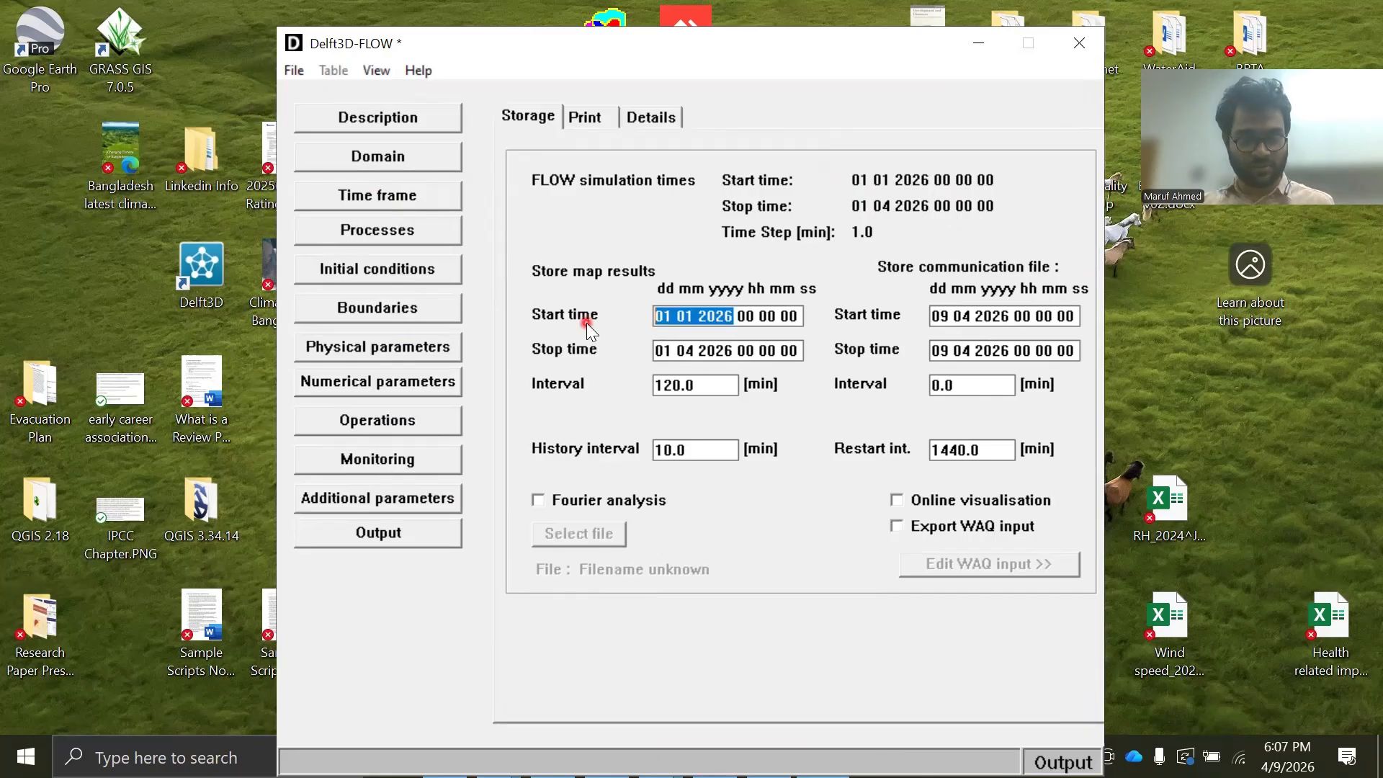
pyautogui.click(1004, 320)
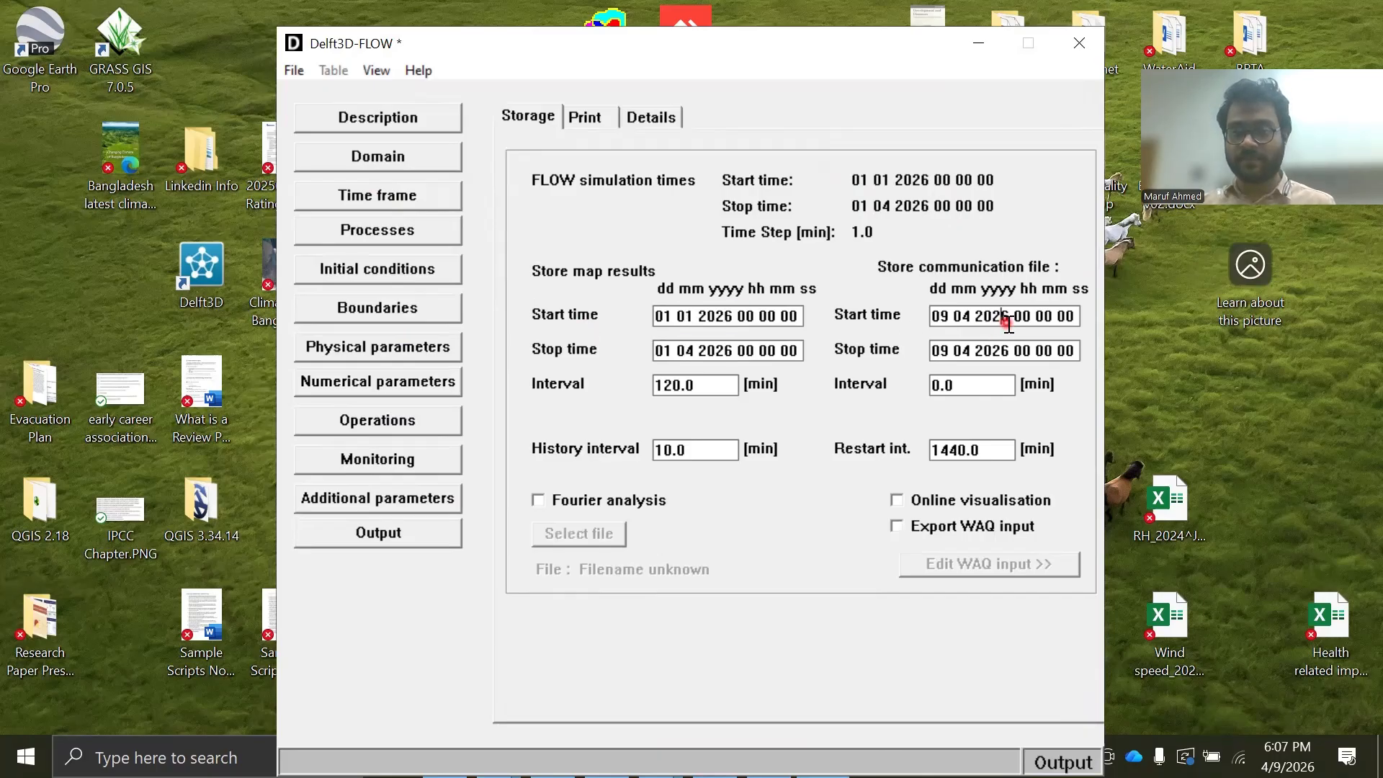
pyautogui.moveTo(1010, 321); pyautogui.dragTo(851, 326)
pyautogui.hotkey('ctrl', 'v')
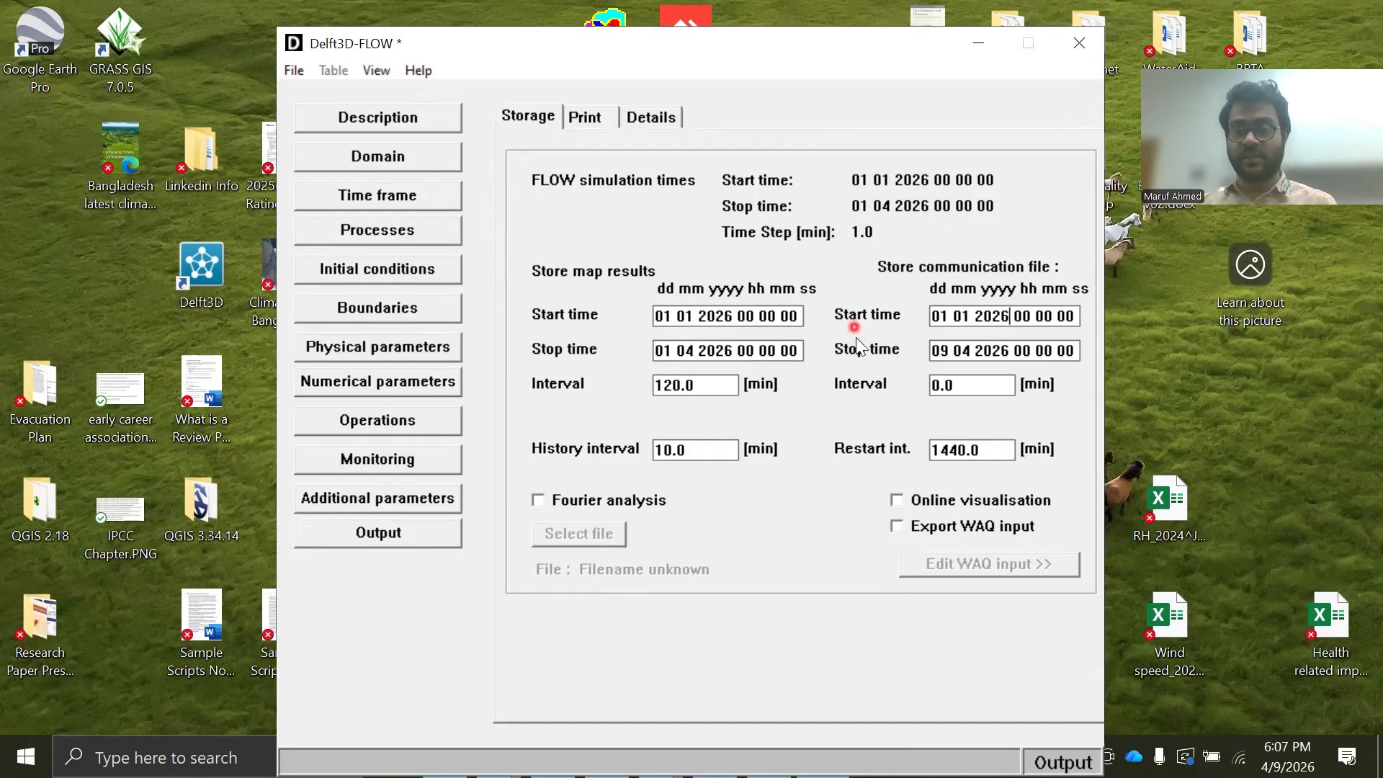
# Step: Copy the map results stop date 01 04 2026 into the communication file's stop time
pyautogui.moveTo(731, 351); pyautogui.dragTo(606, 347)
pyautogui.hotkey('ctrl', 'c')
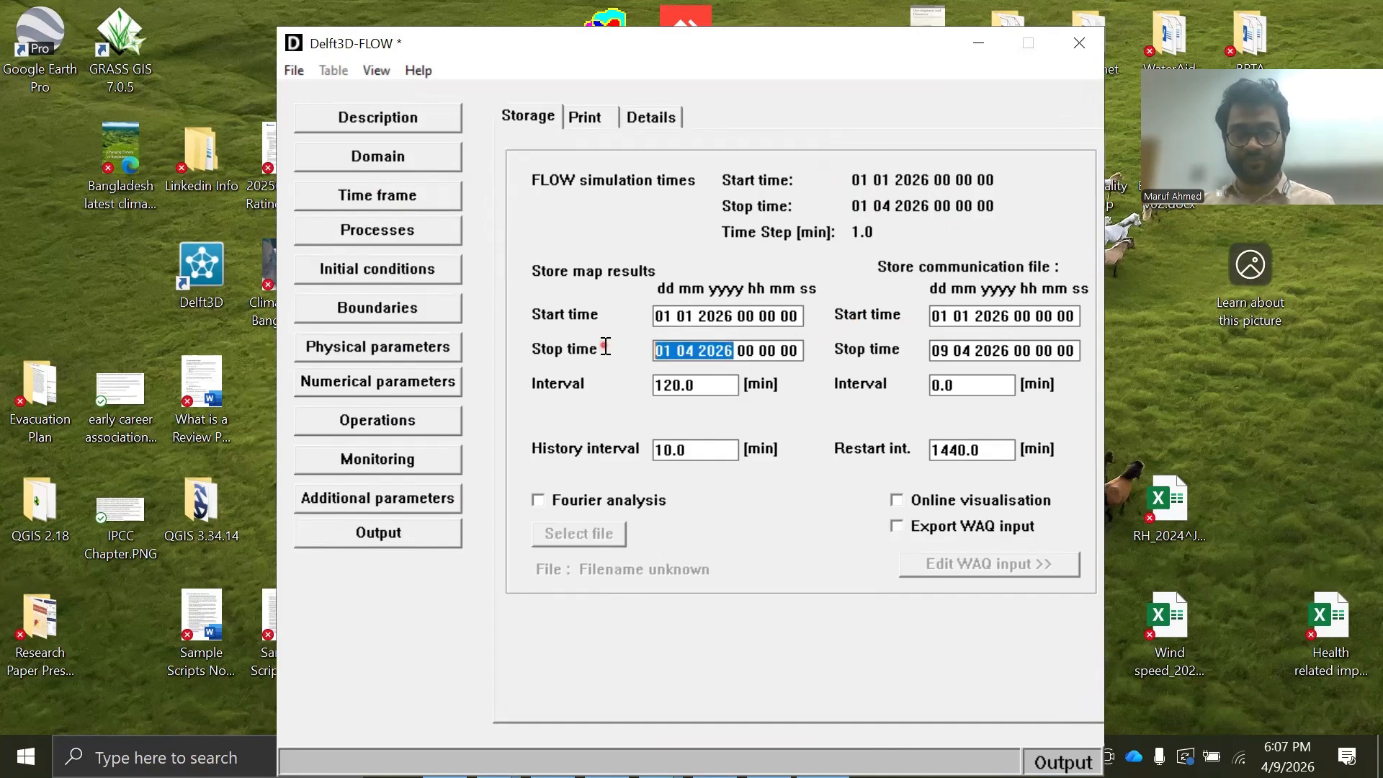
pyautogui.moveTo(1012, 352); pyautogui.dragTo(808, 343)
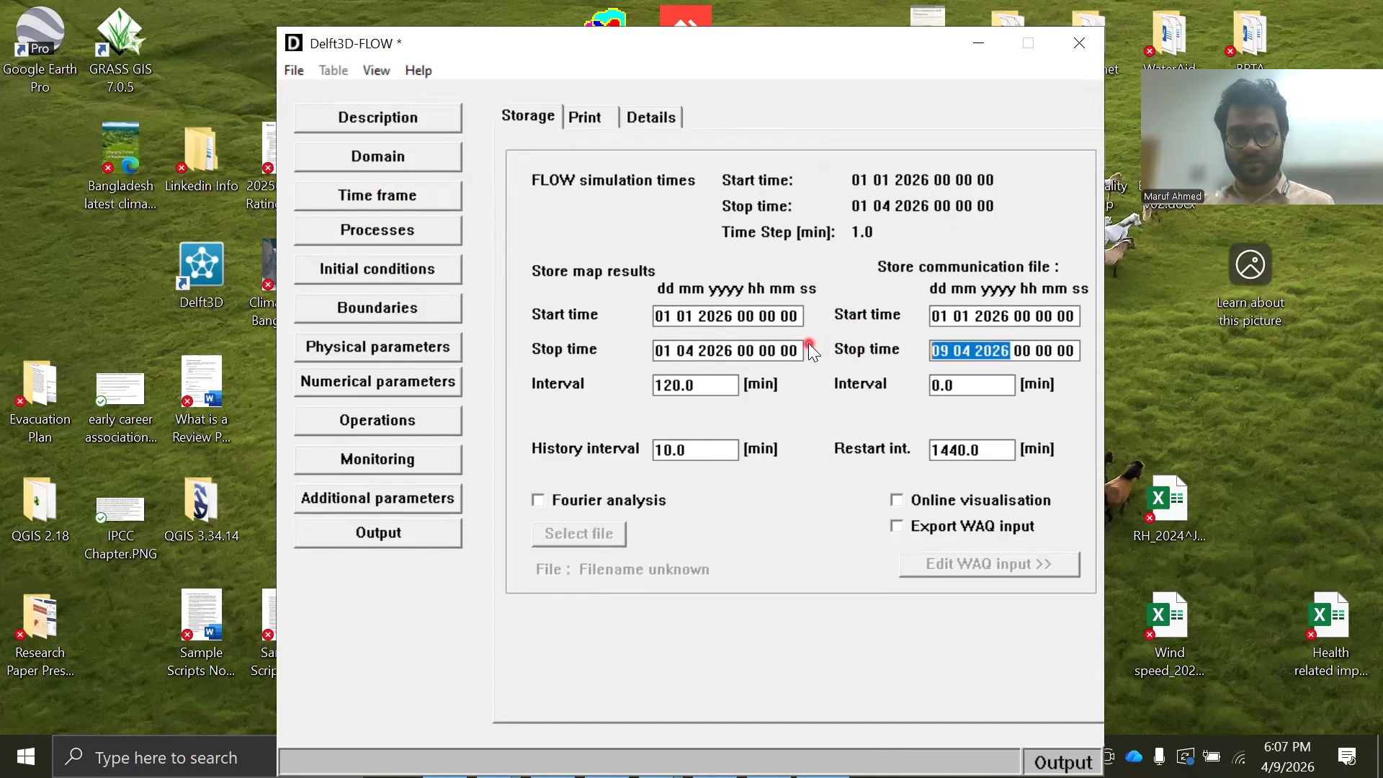
pyautogui.hotkey('ctrl', 'v')
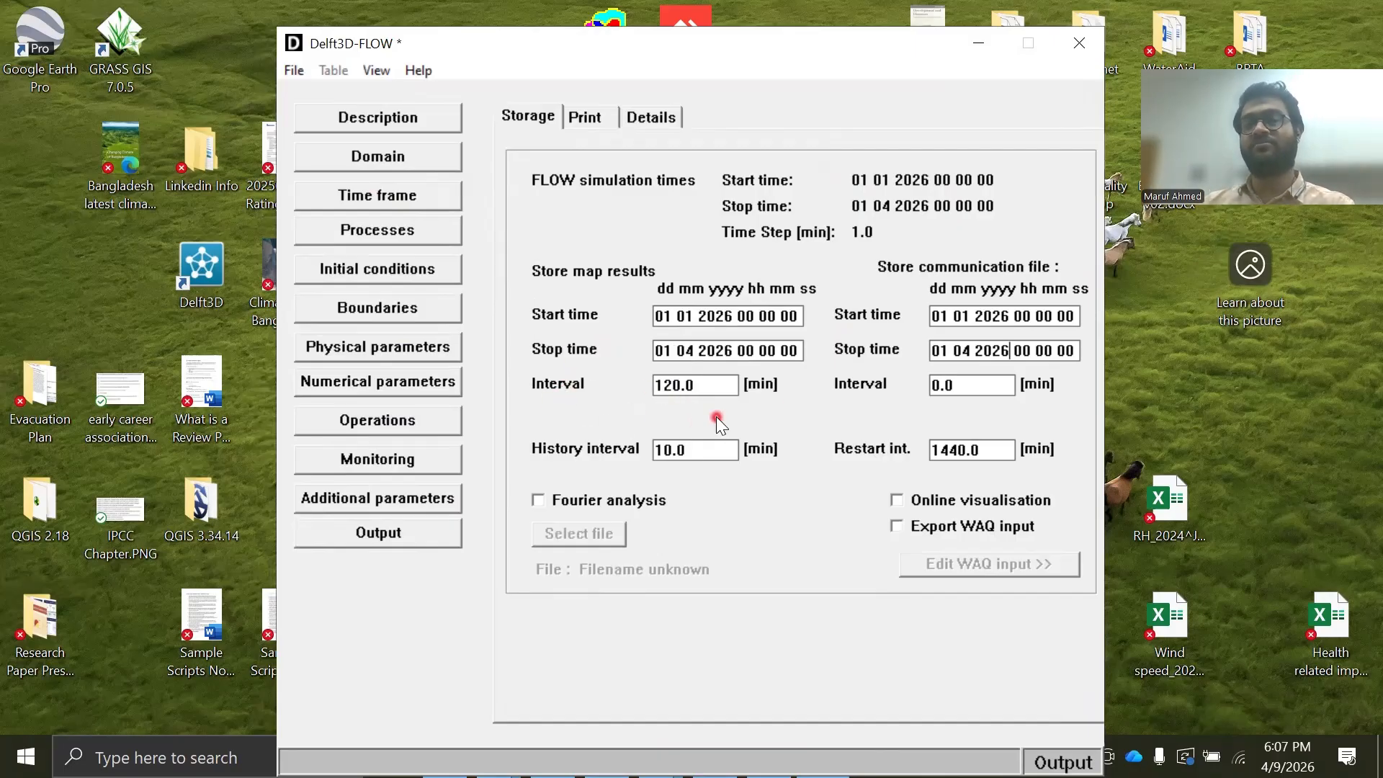
# Step: Set the storage interval to 1440.0 min for both the map results and the communication file
pyautogui.click(671, 381)
pyautogui.press('BackSpace')
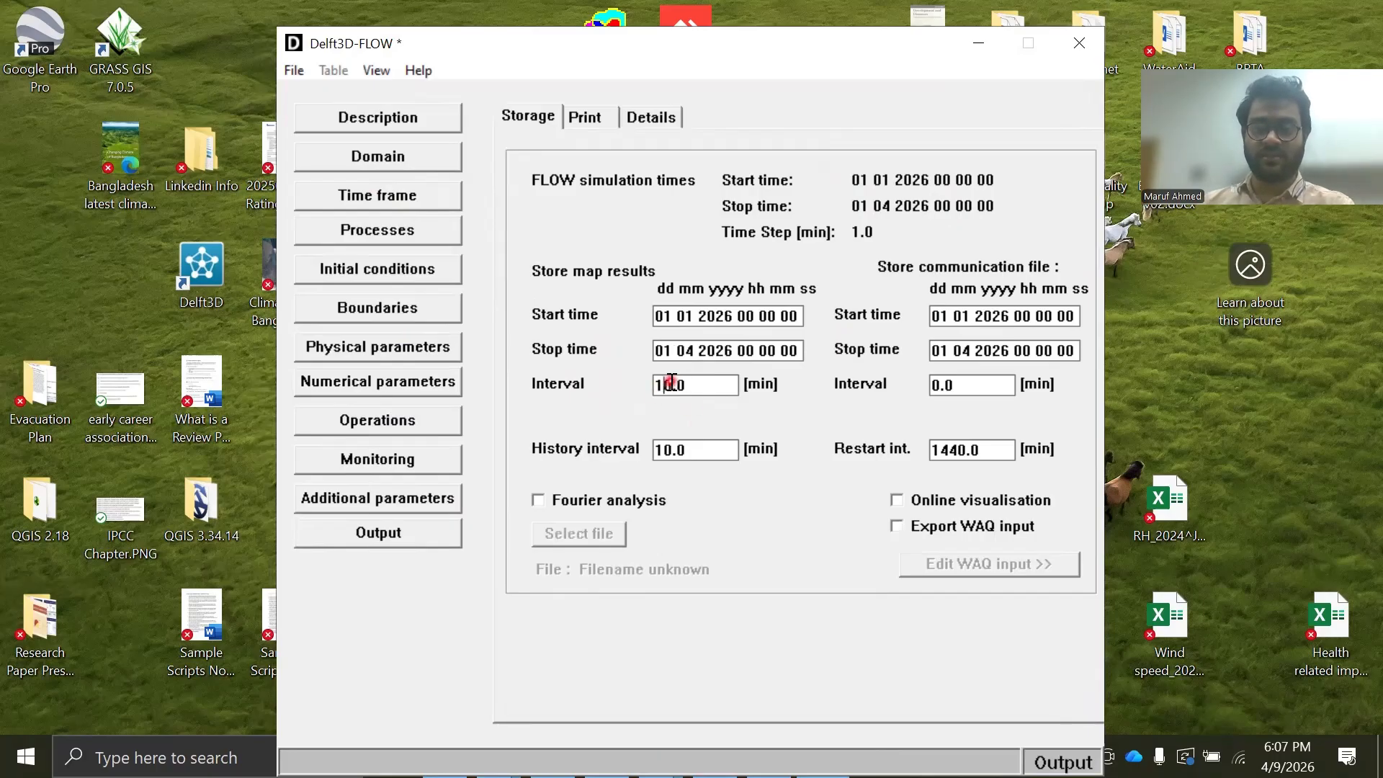
pyautogui.write('44')
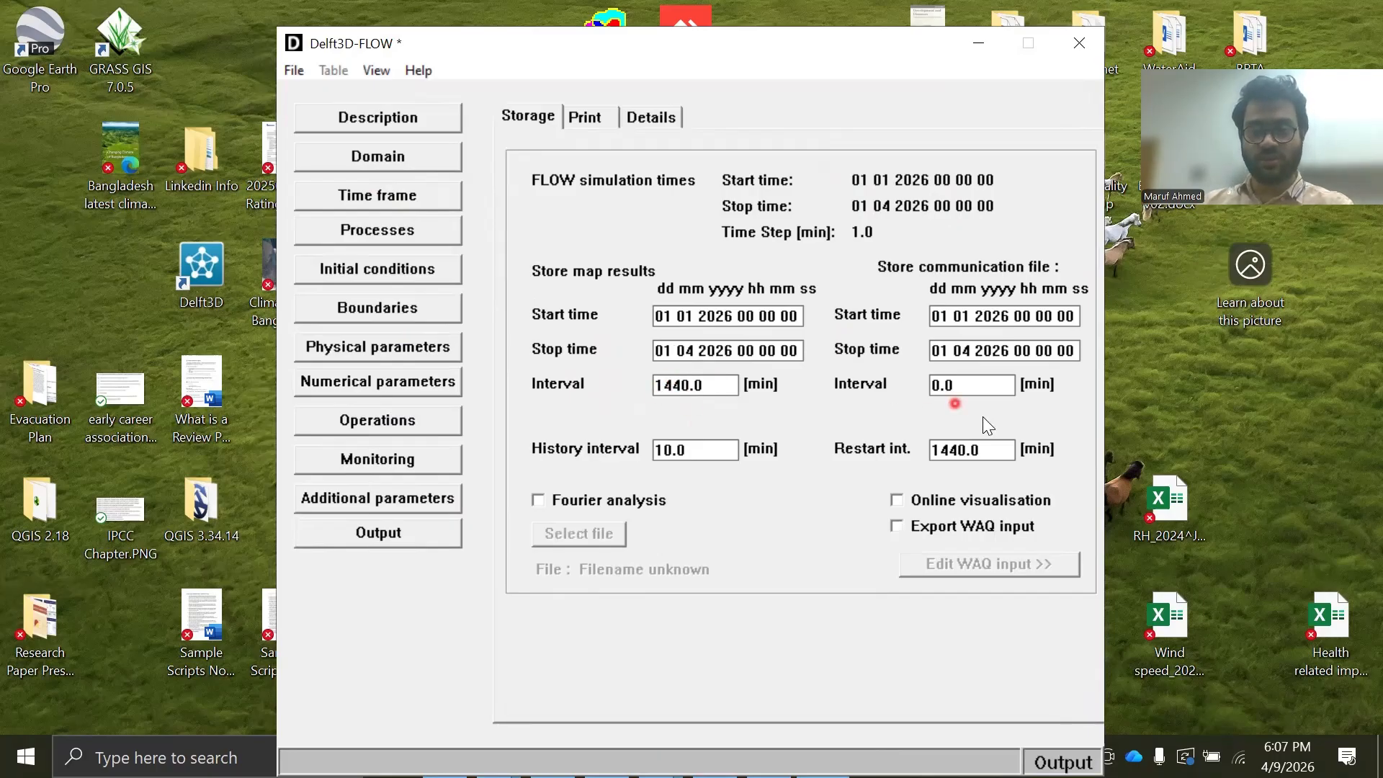
pyautogui.click(936, 386)
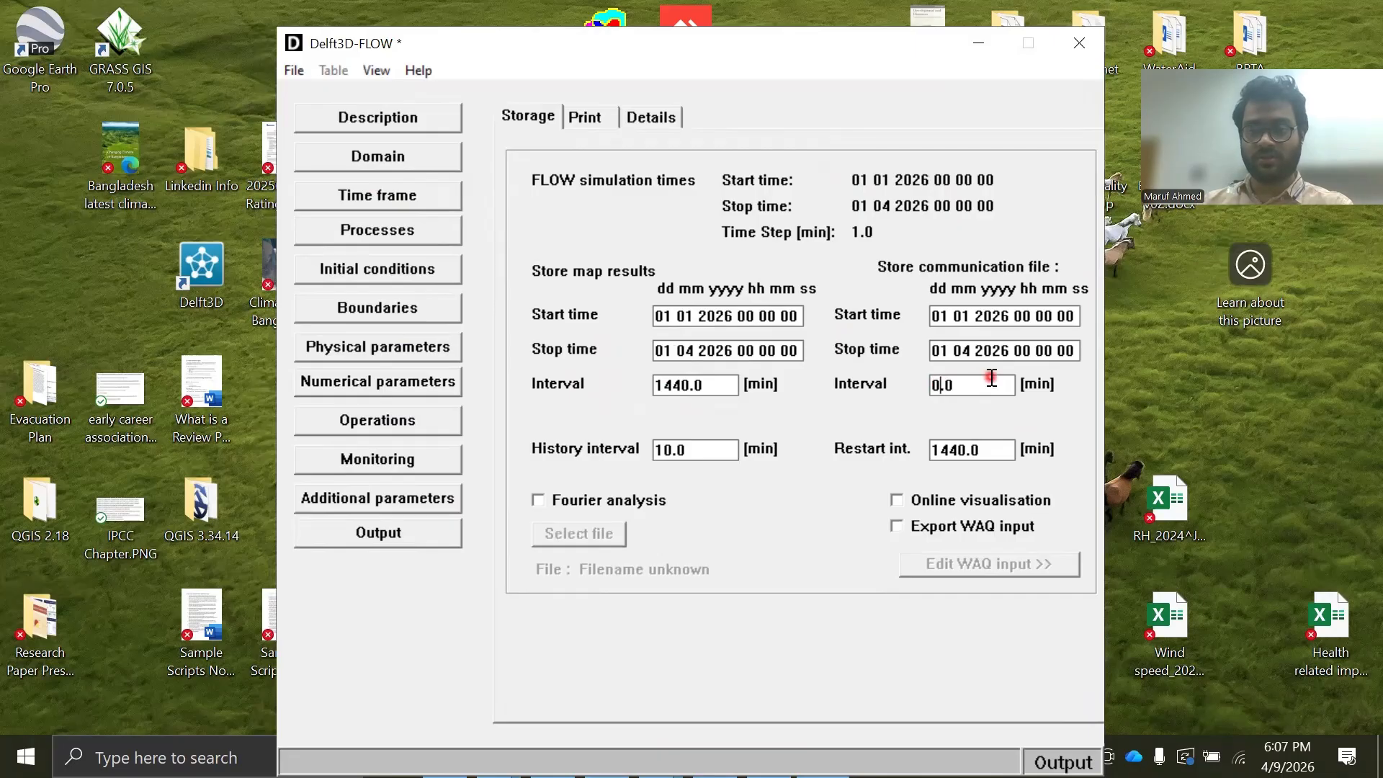
pyautogui.press('BackSpace')
pyautogui.write('1440')
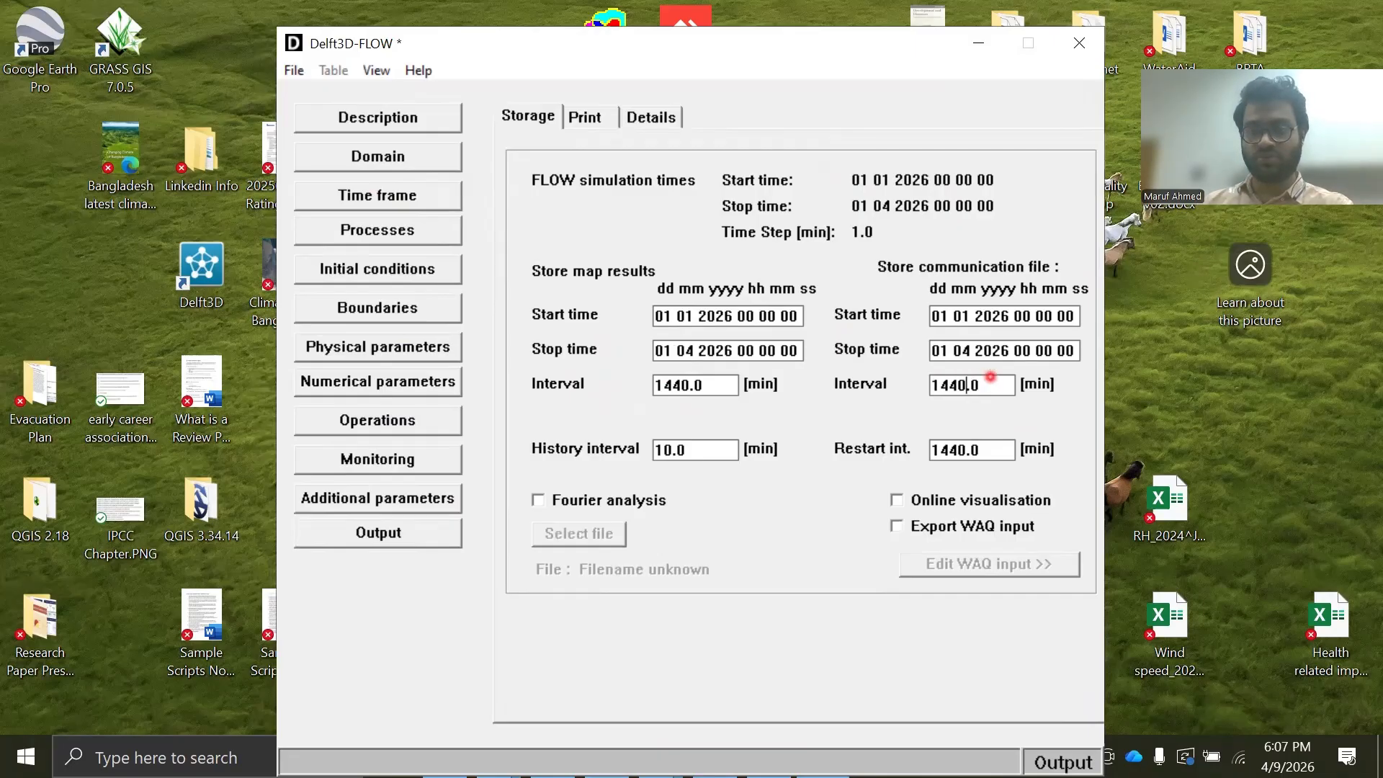
# Step: Set the restart interval in the output storage settings to 0 min
pyautogui.click(964, 455)
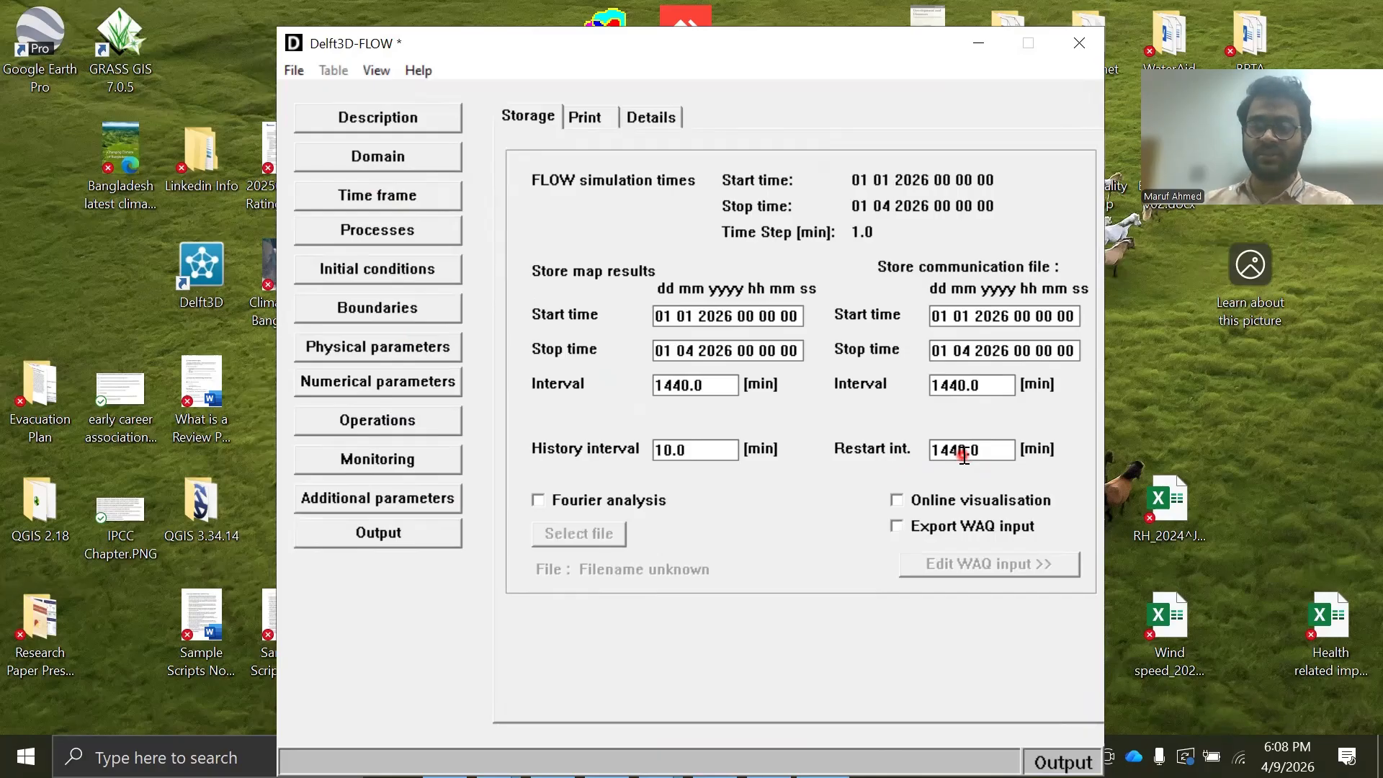
pyautogui.press('BackSpace')
pyautogui.press('BackSpace')
pyautogui.press('BackSpace')
pyautogui.press('BackSpace')
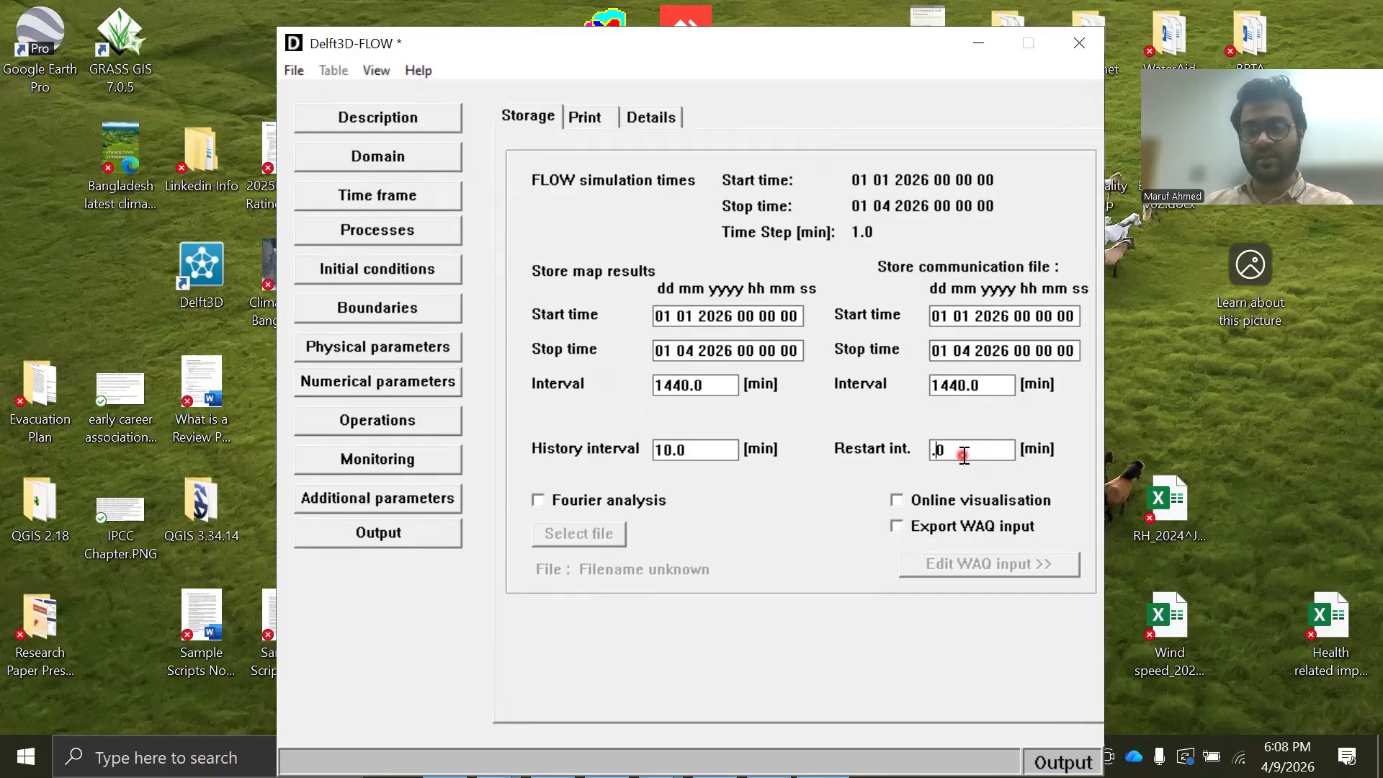
pyautogui.press('Delete')
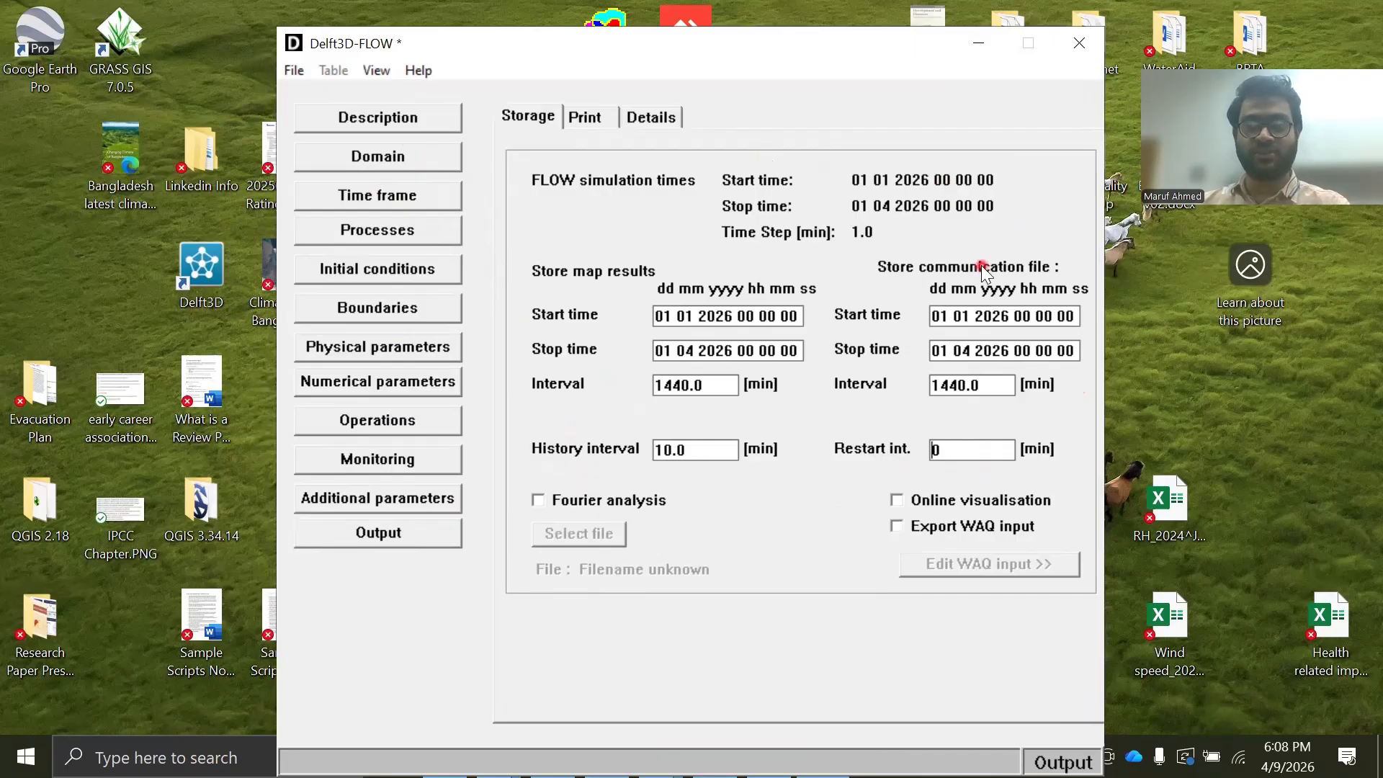
# Step: Enable the Salinity constituent, check the initial conditions with it, and disable it to compare them without it
pyautogui.click(419, 233)
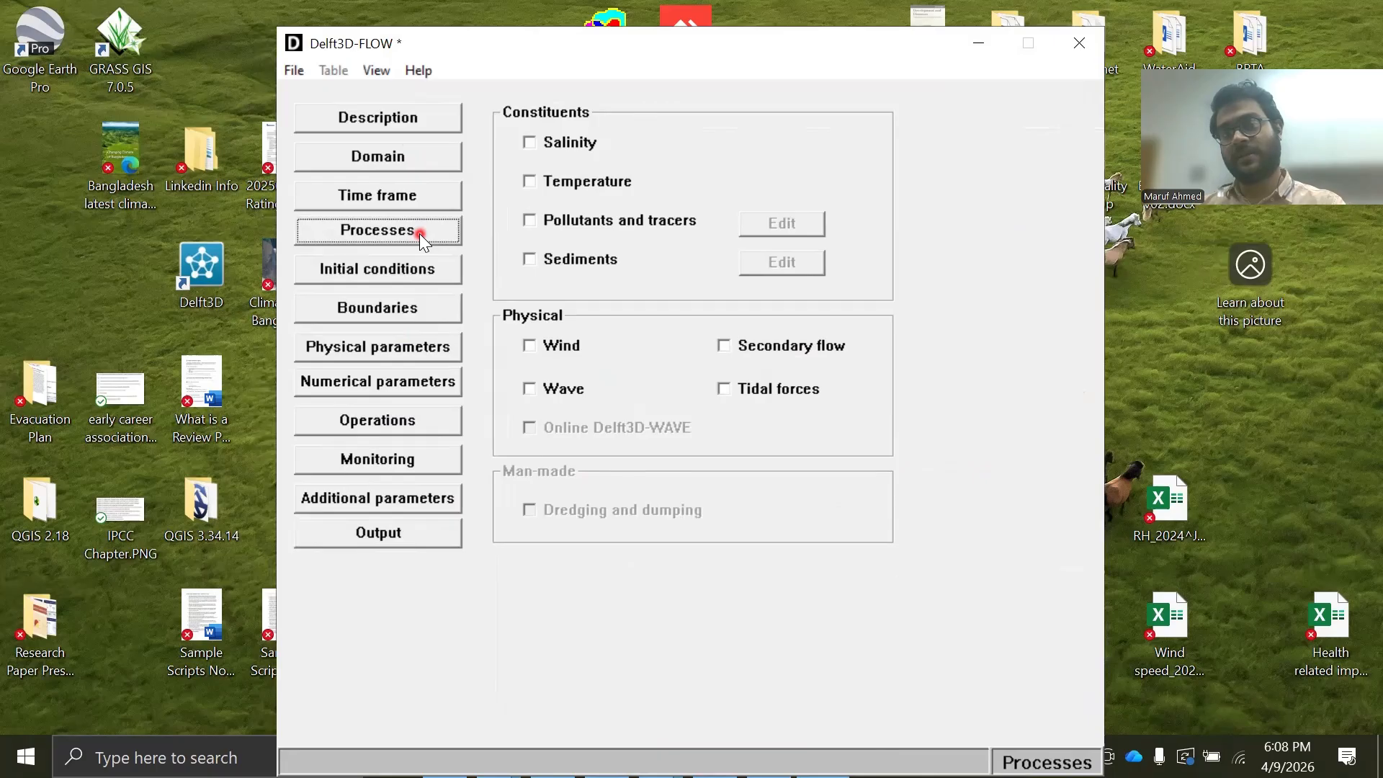
pyautogui.click(531, 141)
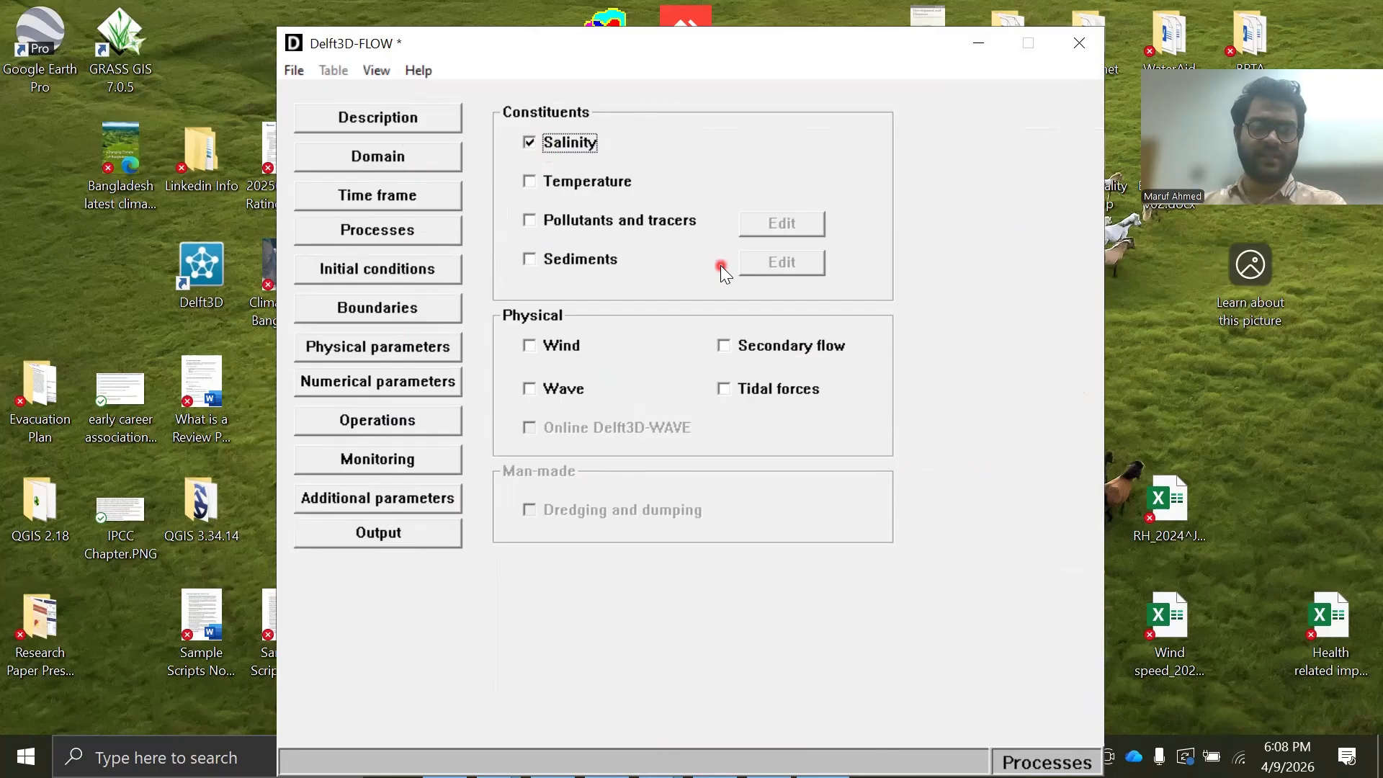
pyautogui.click(450, 270)
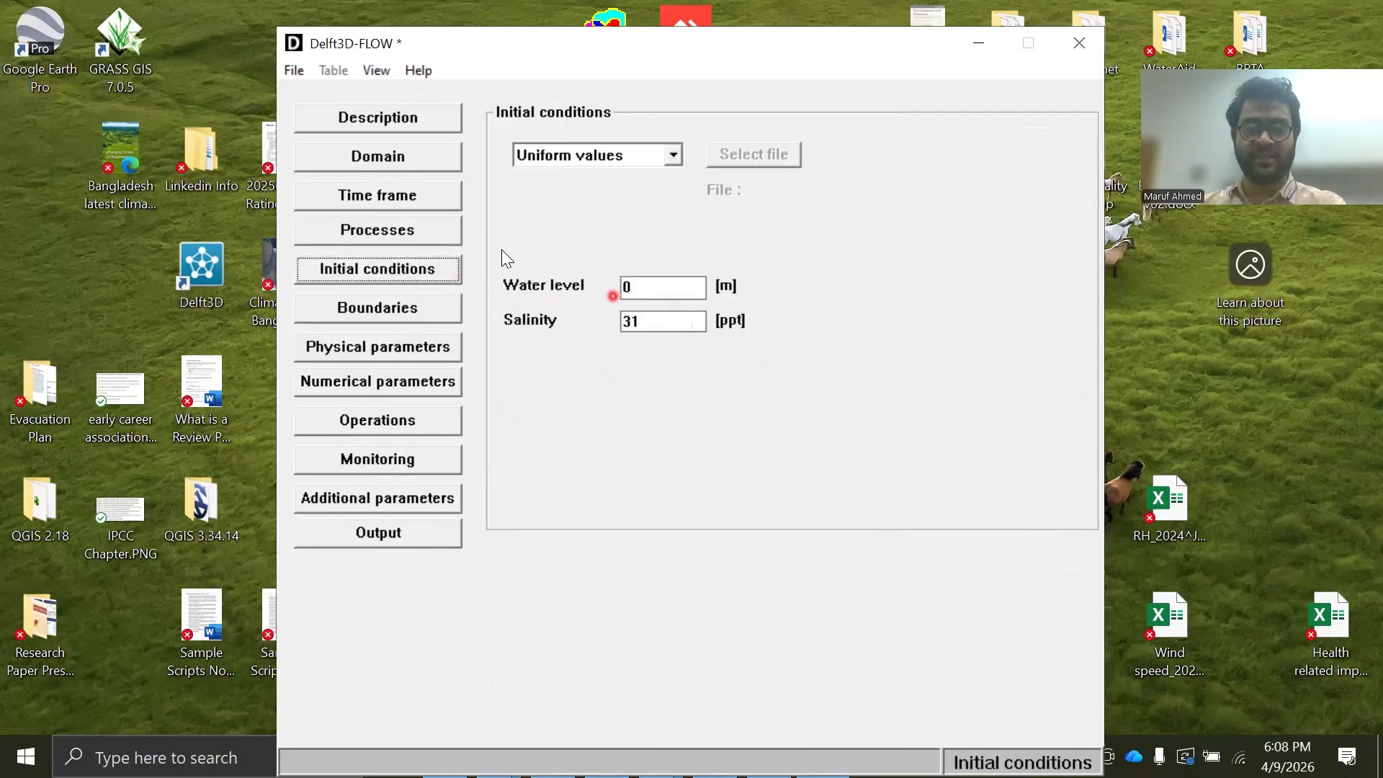
pyautogui.click(432, 229)
pyautogui.click(540, 145)
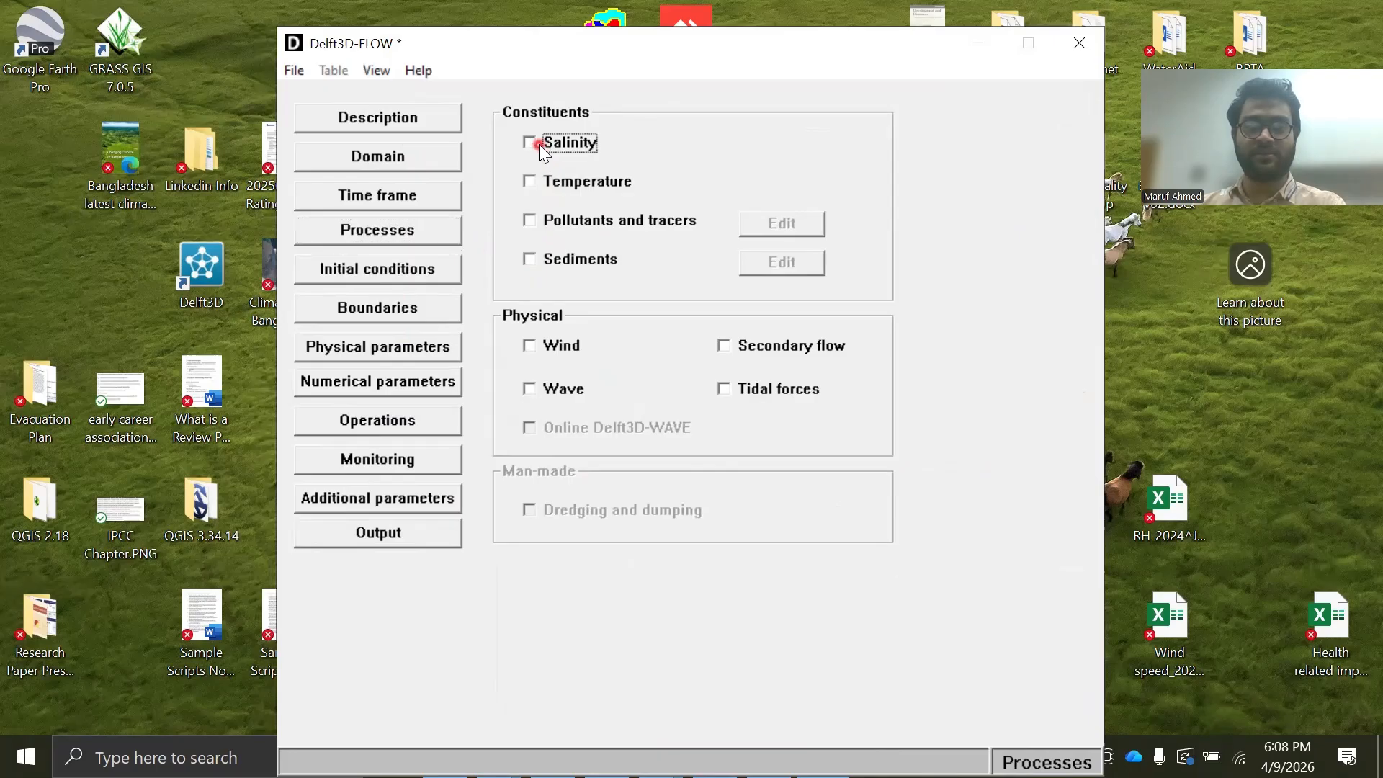
pyautogui.click(440, 274)
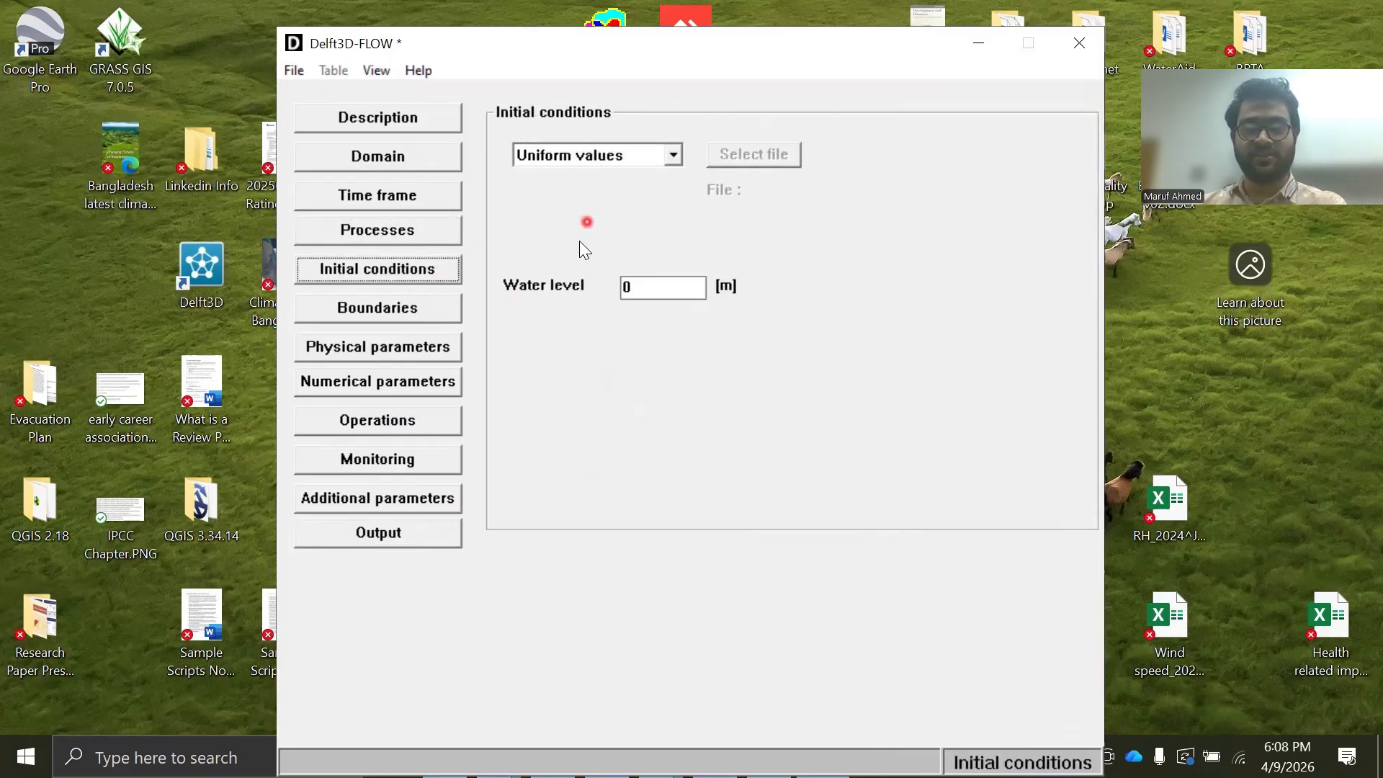
pyautogui.click(647, 280)
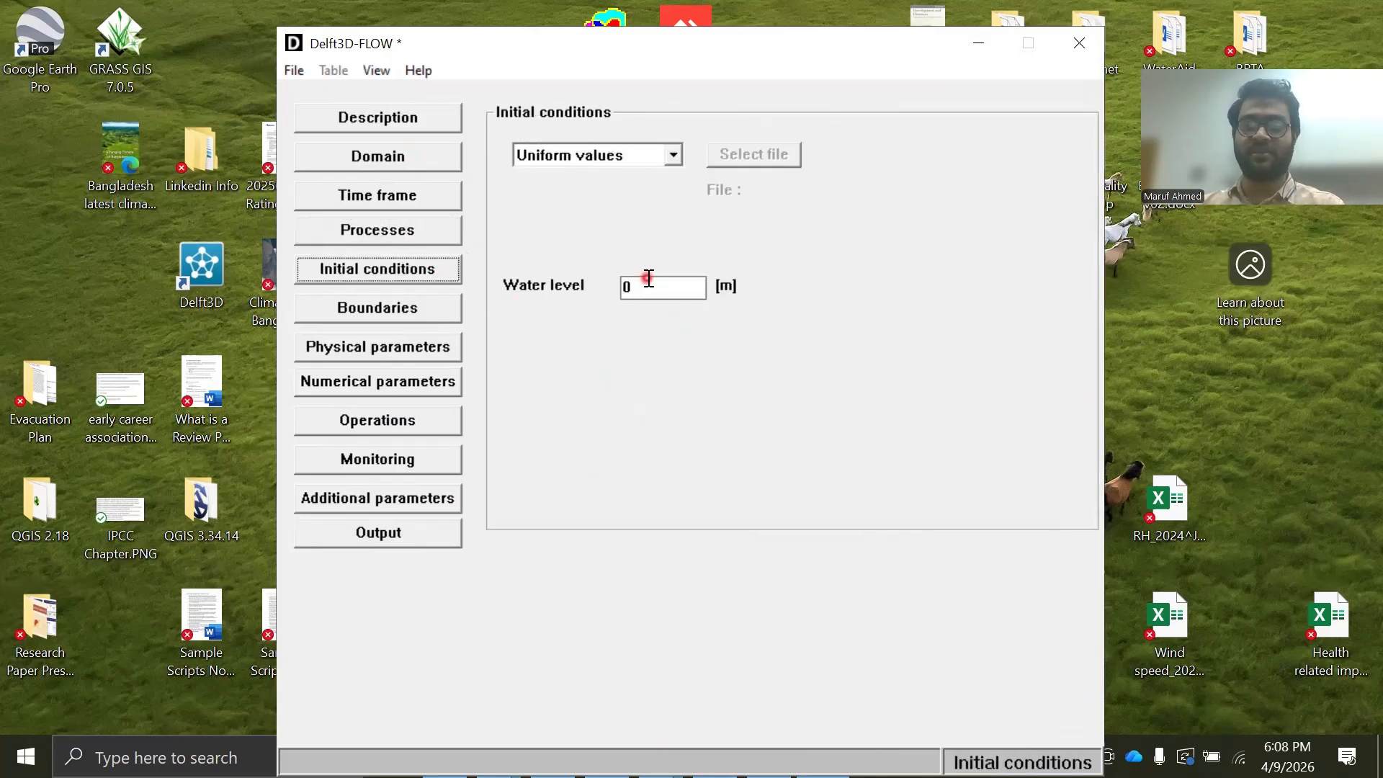
# Step: Enable the Temperature constituent and check the initial conditions with it
pyautogui.click(412, 226)
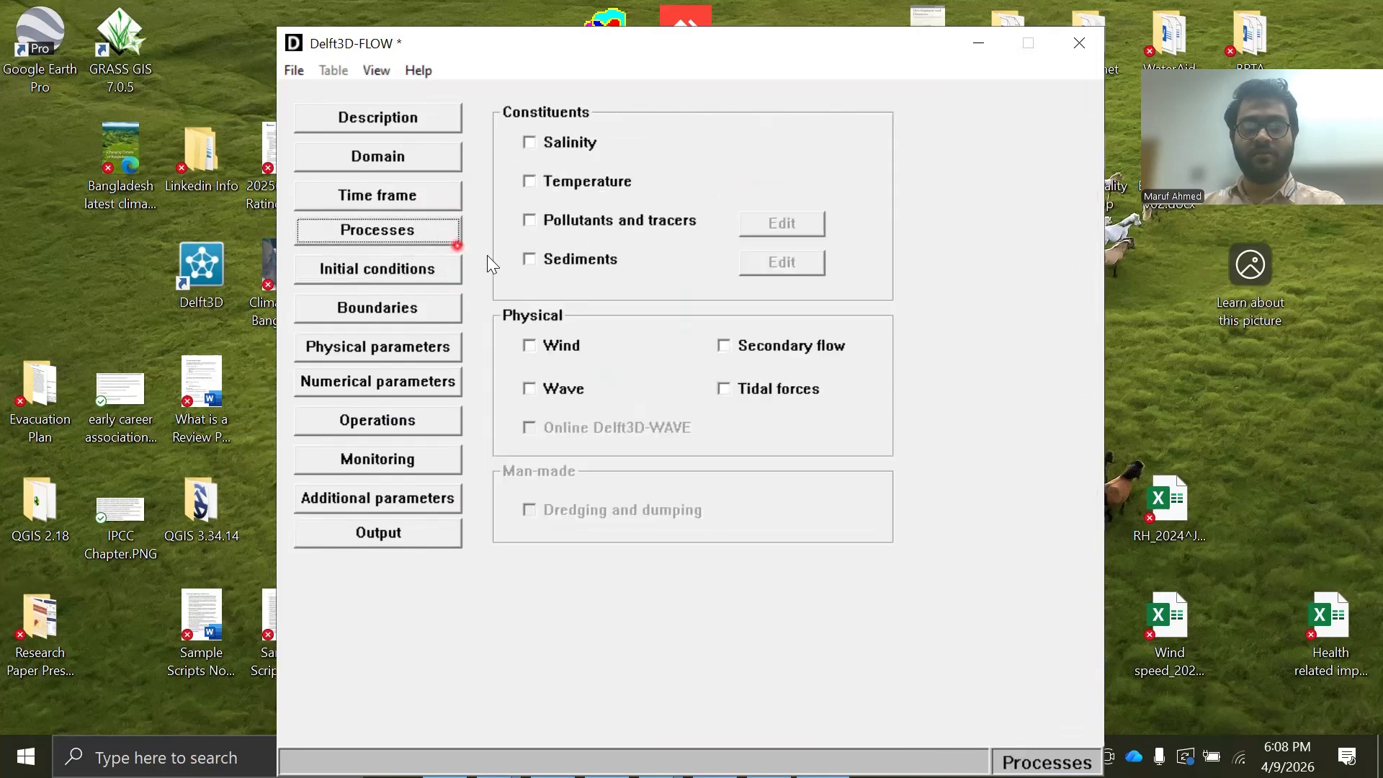
pyautogui.click(534, 181)
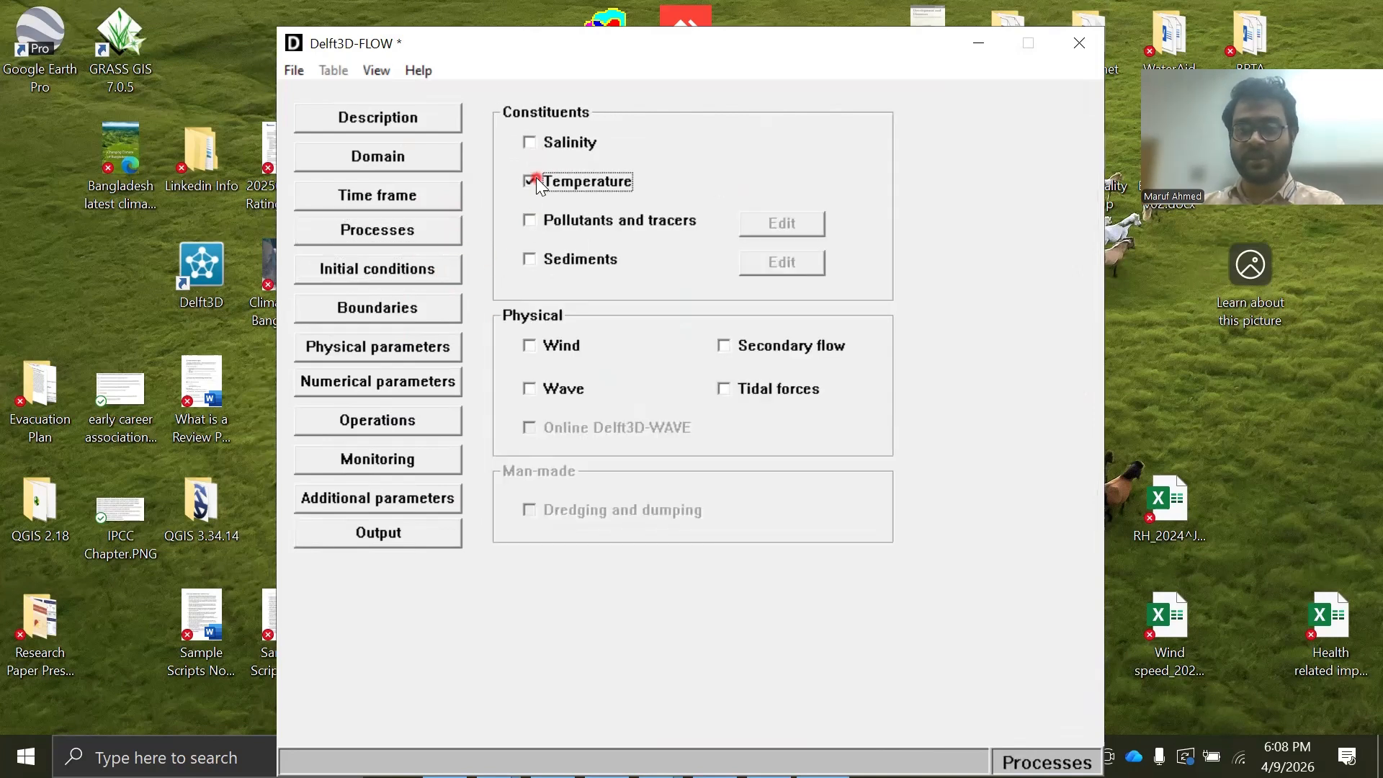
pyautogui.click(451, 260)
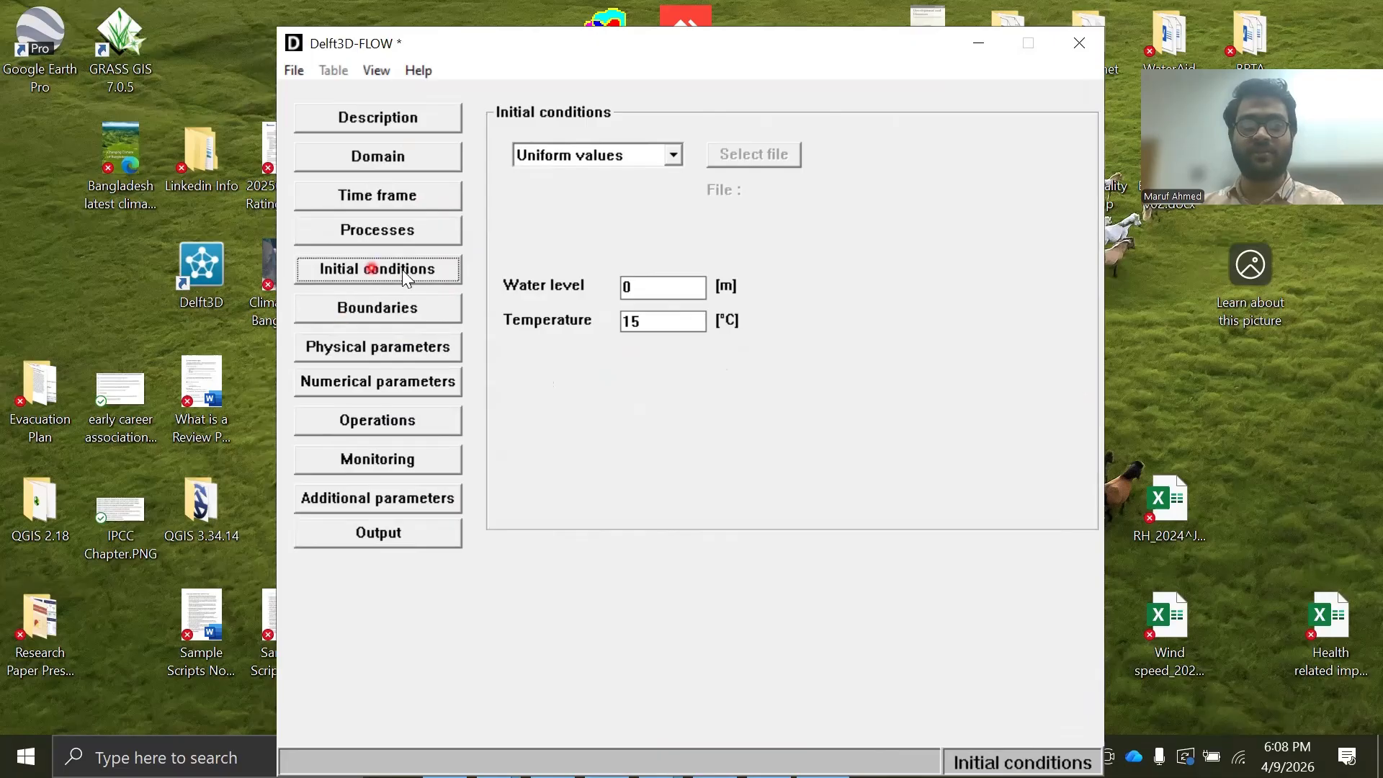
# Step: Enable the Salinity constituent in the processes and show the initial conditions
pyautogui.click(420, 230)
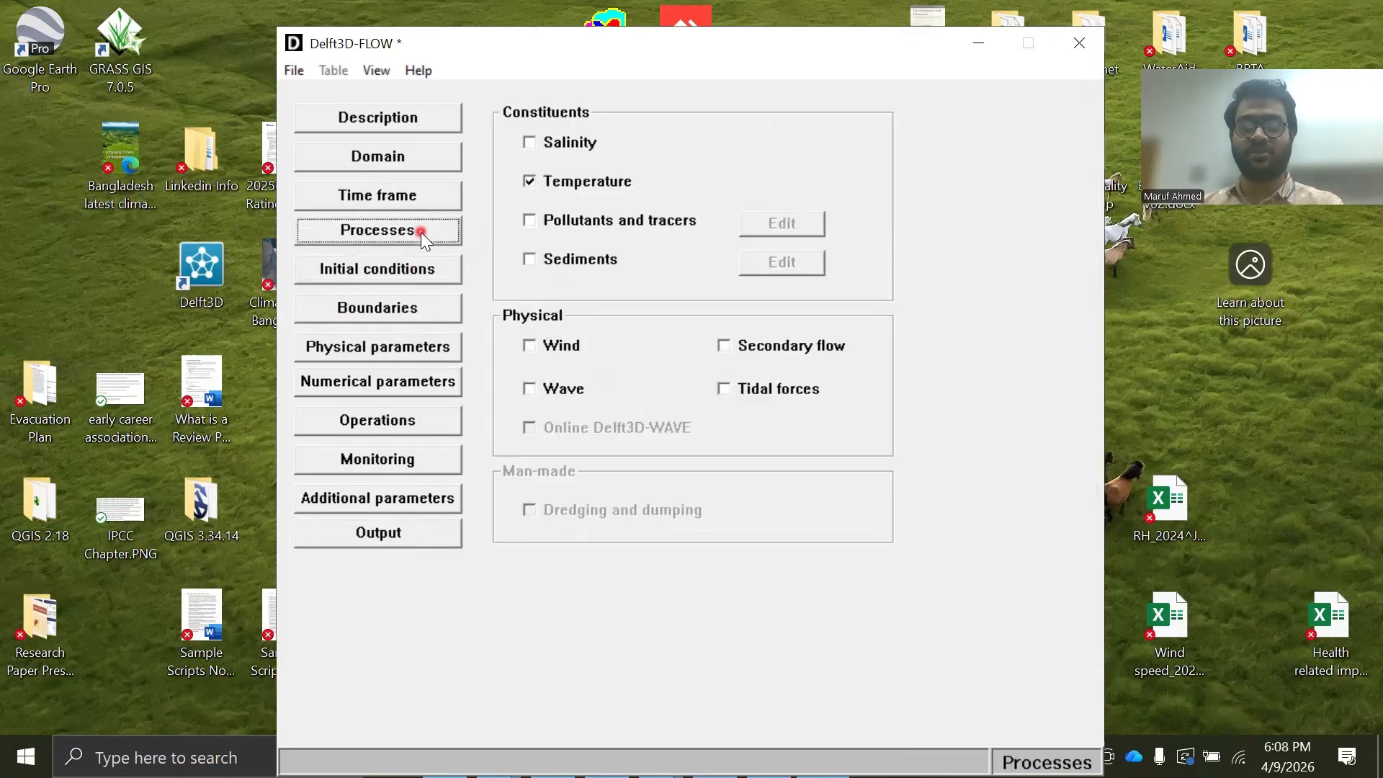
pyautogui.click(546, 141)
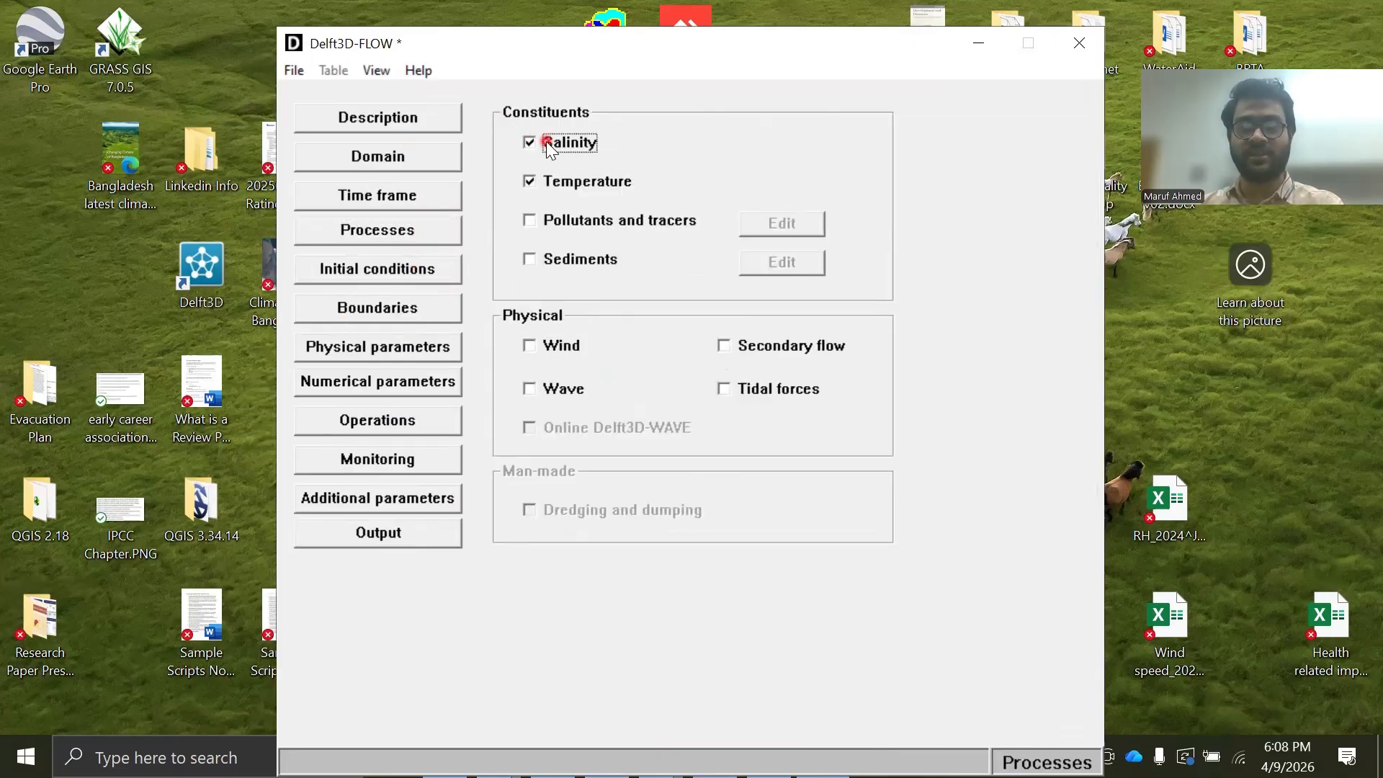
pyautogui.click(434, 274)
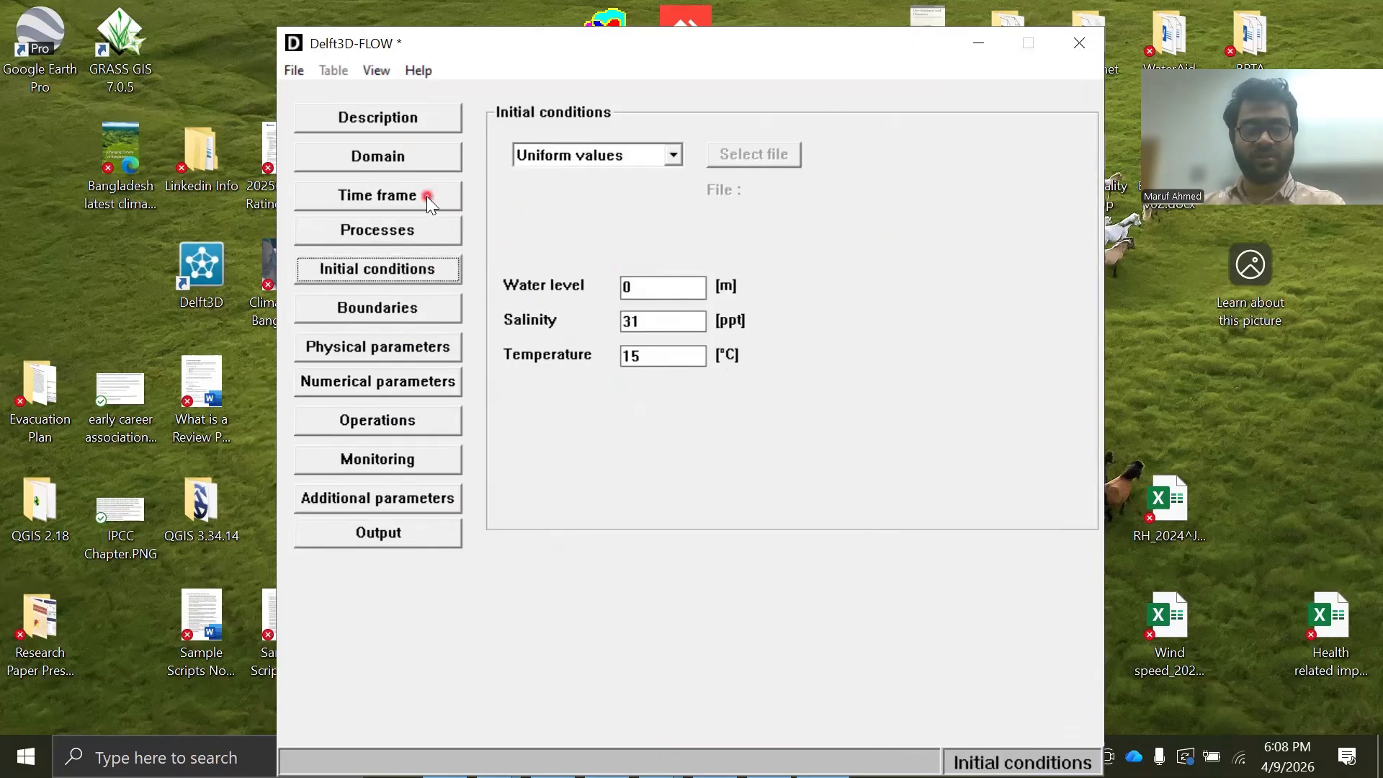
# Step: Disable the Temperature constituent in the processes and return to the initial conditions
pyautogui.click(424, 232)
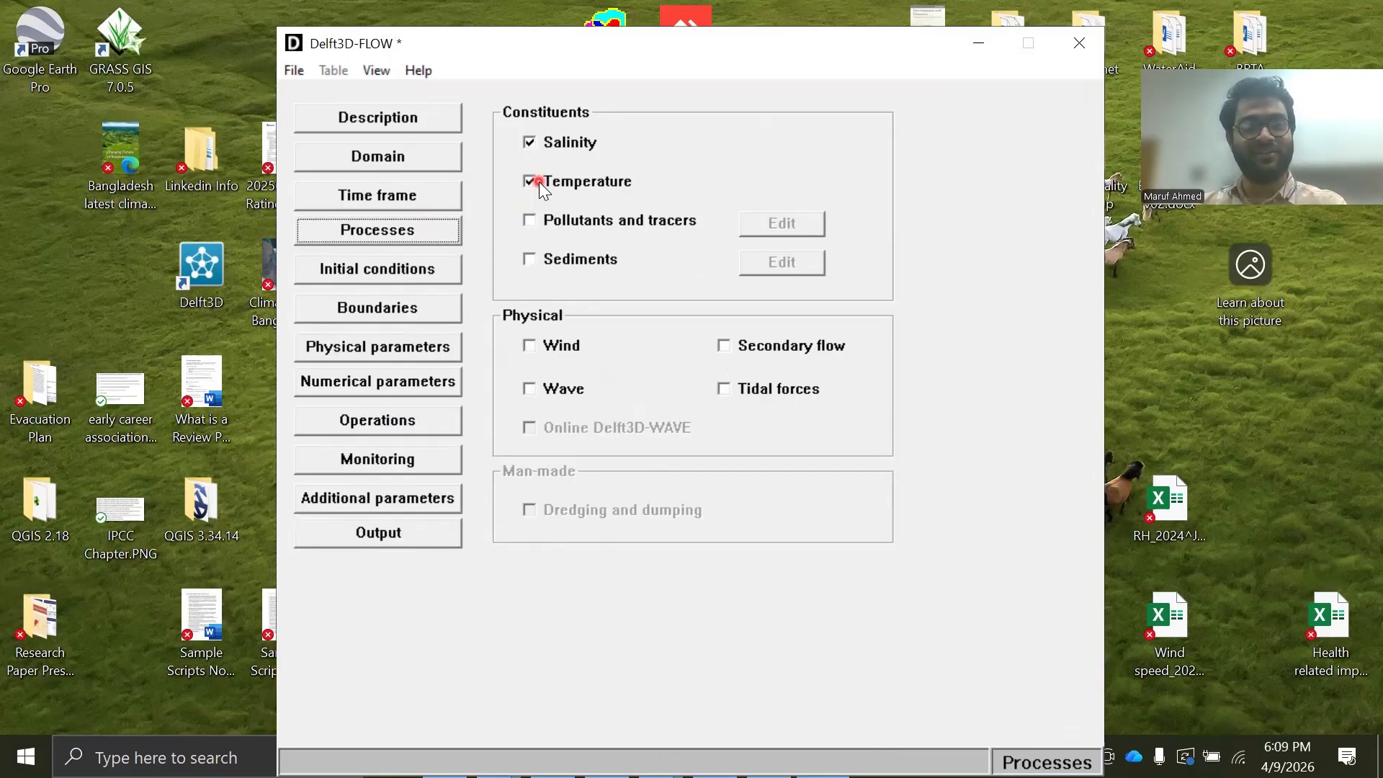
pyautogui.click(539, 182)
pyautogui.click(445, 265)
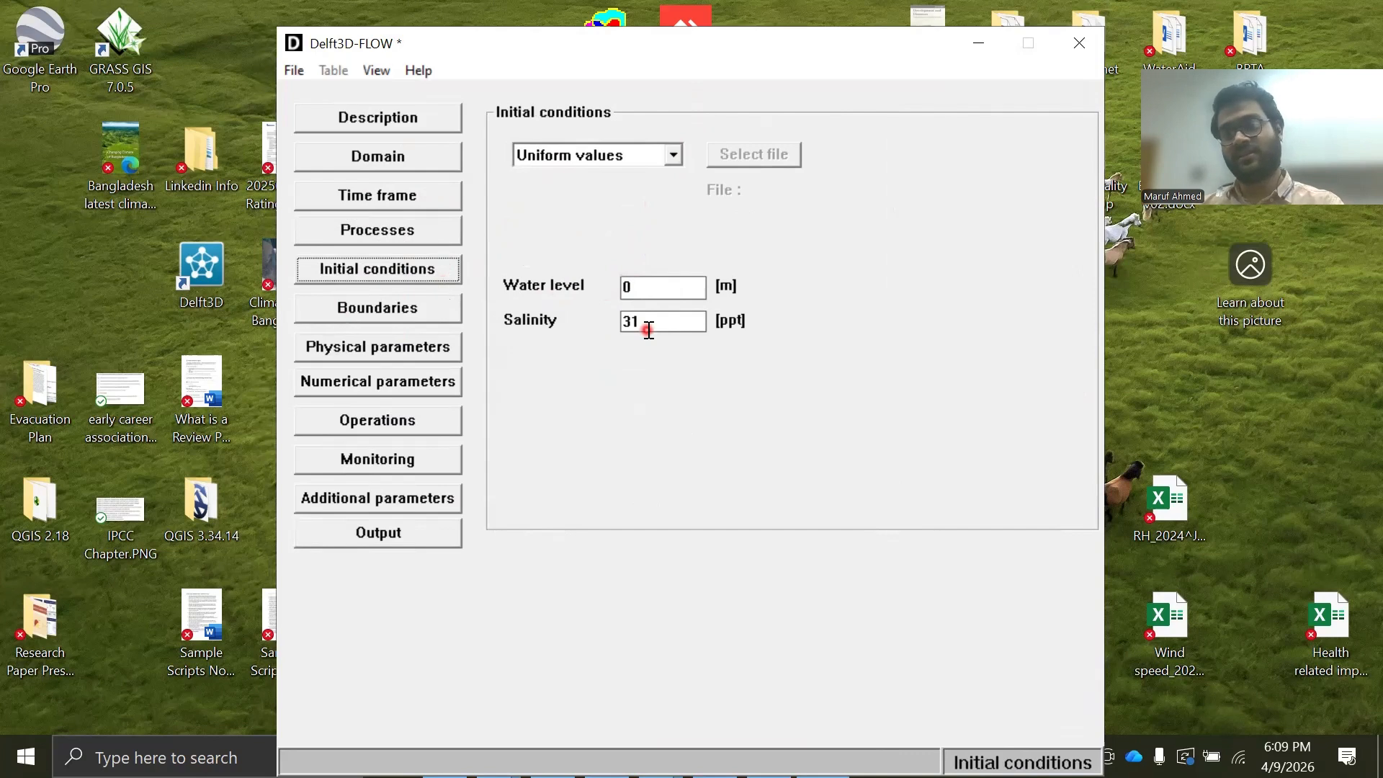
# Step: Switch the initial conditions source to an initial conditions file and back to uniform values
pyautogui.click(674, 157)
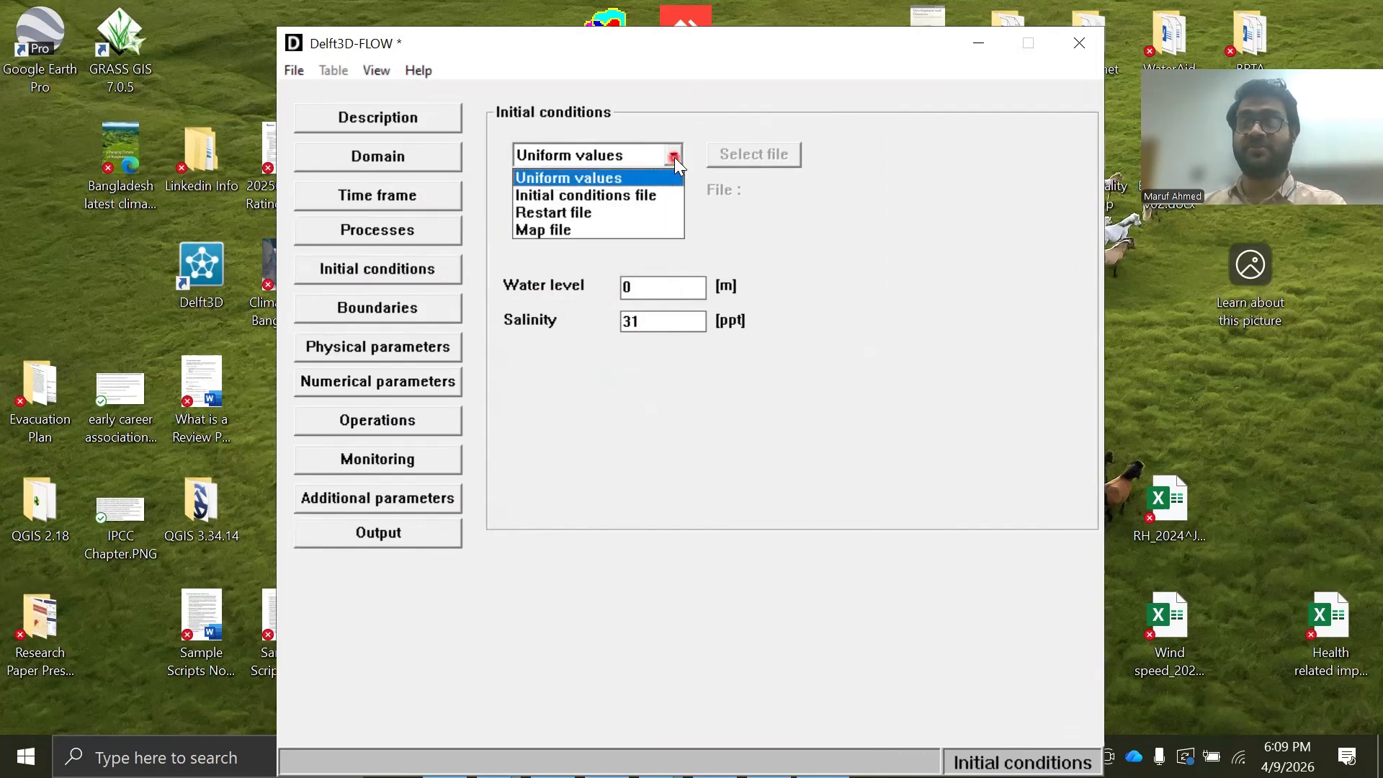
pyautogui.click(605, 196)
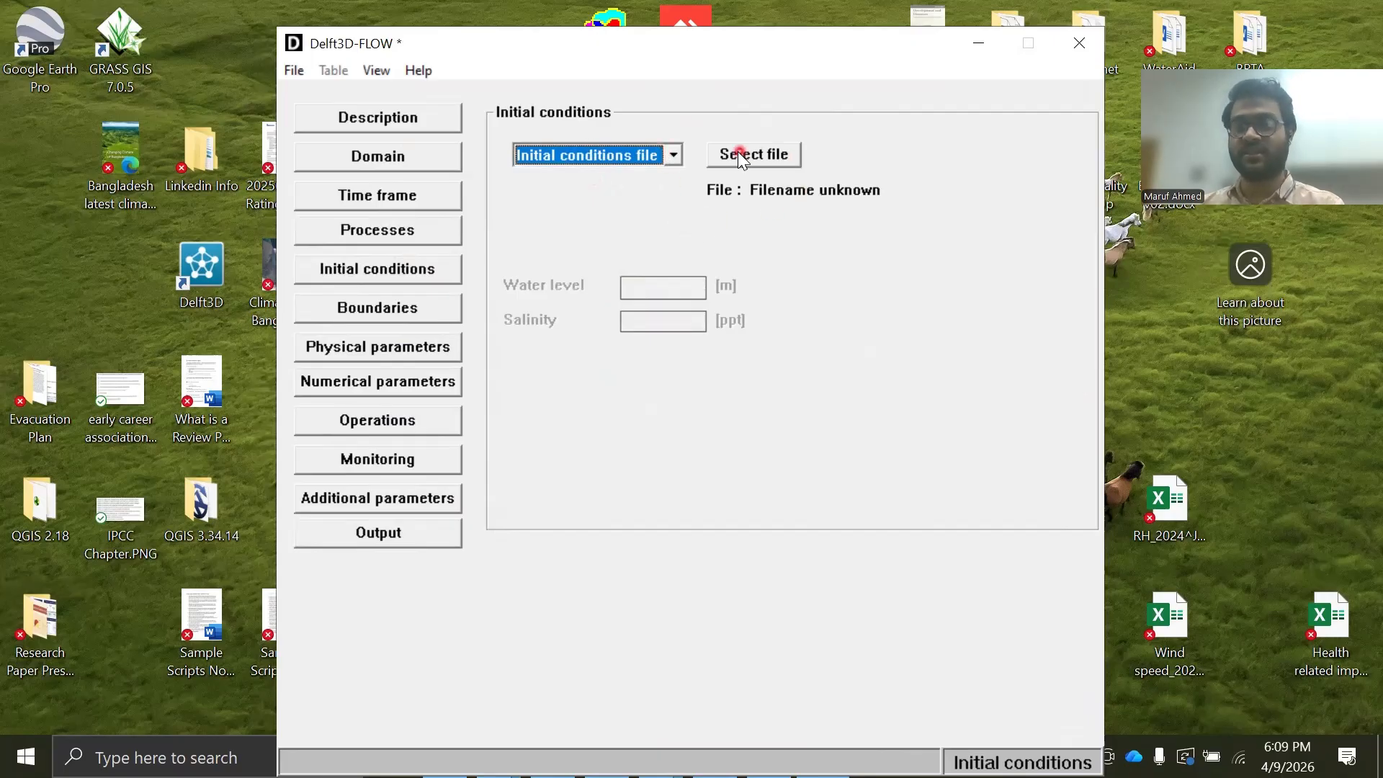
pyautogui.click(671, 155)
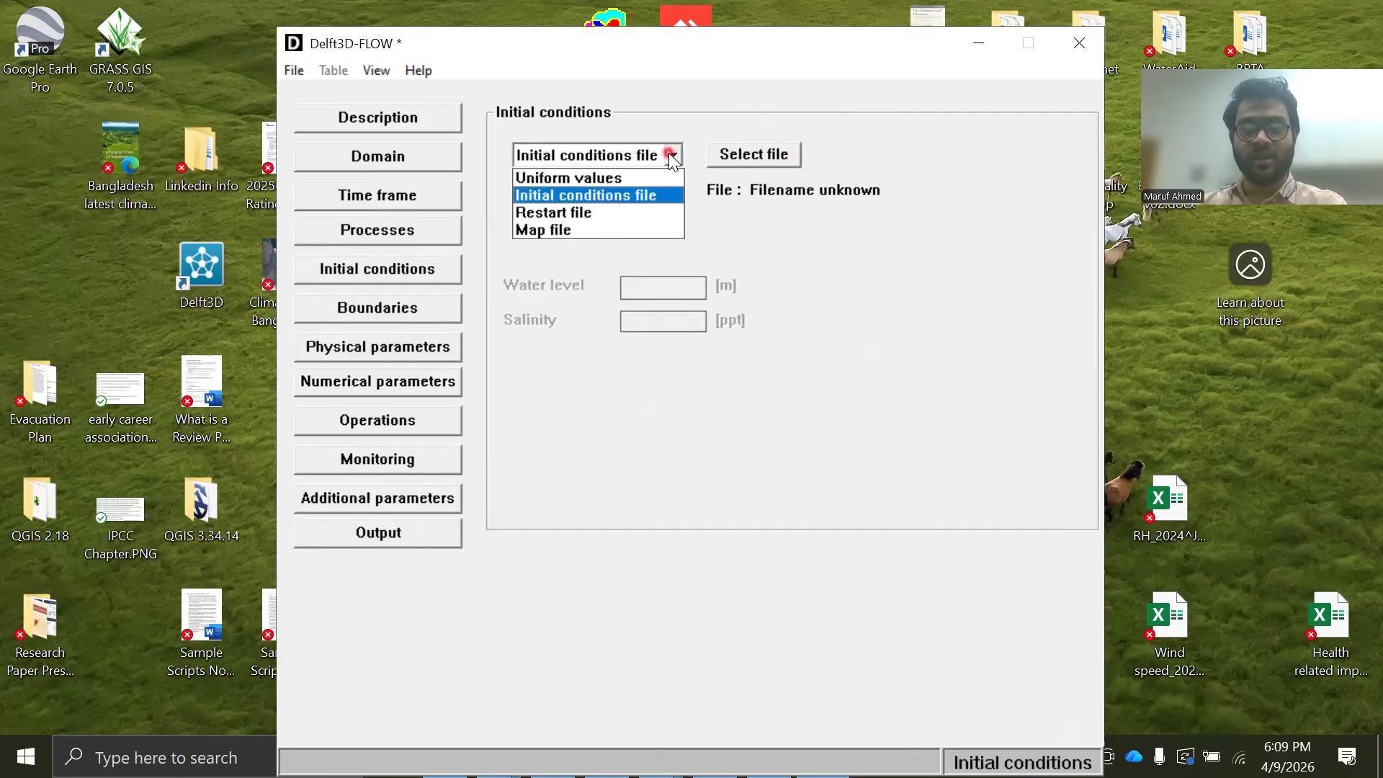
pyautogui.click(602, 173)
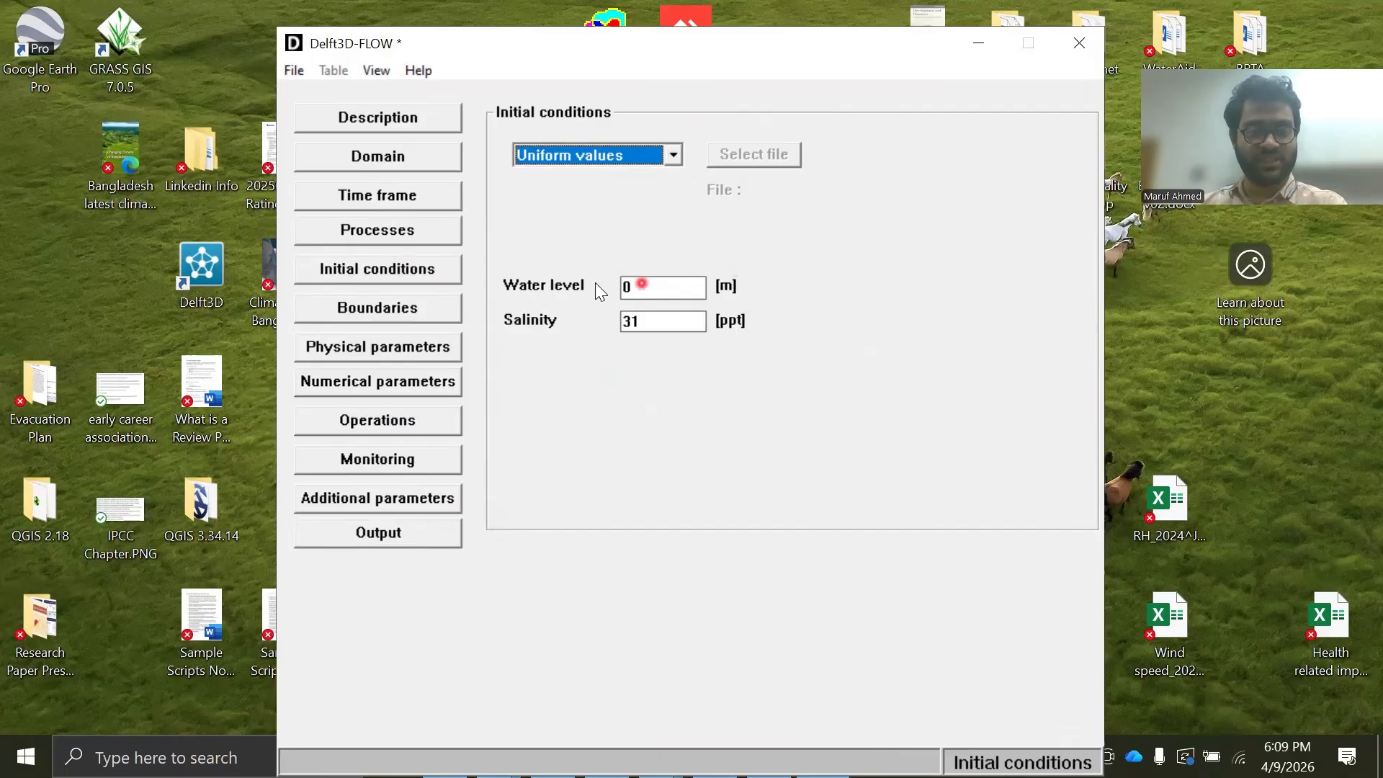
# Step: Load the open boundary definitions from m_b_p_1.bnd in the Pasur Flow Model folder
pyautogui.click(433, 317)
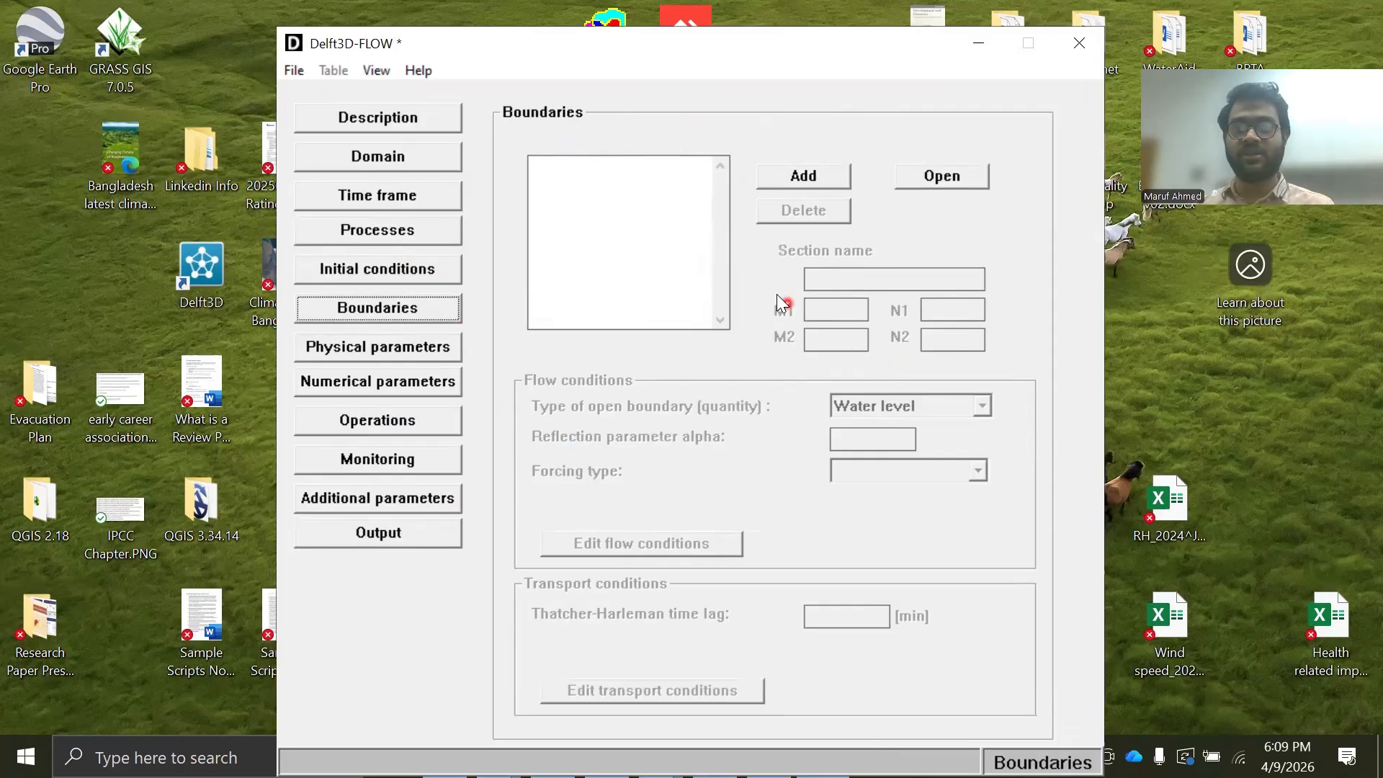
pyautogui.click(937, 180)
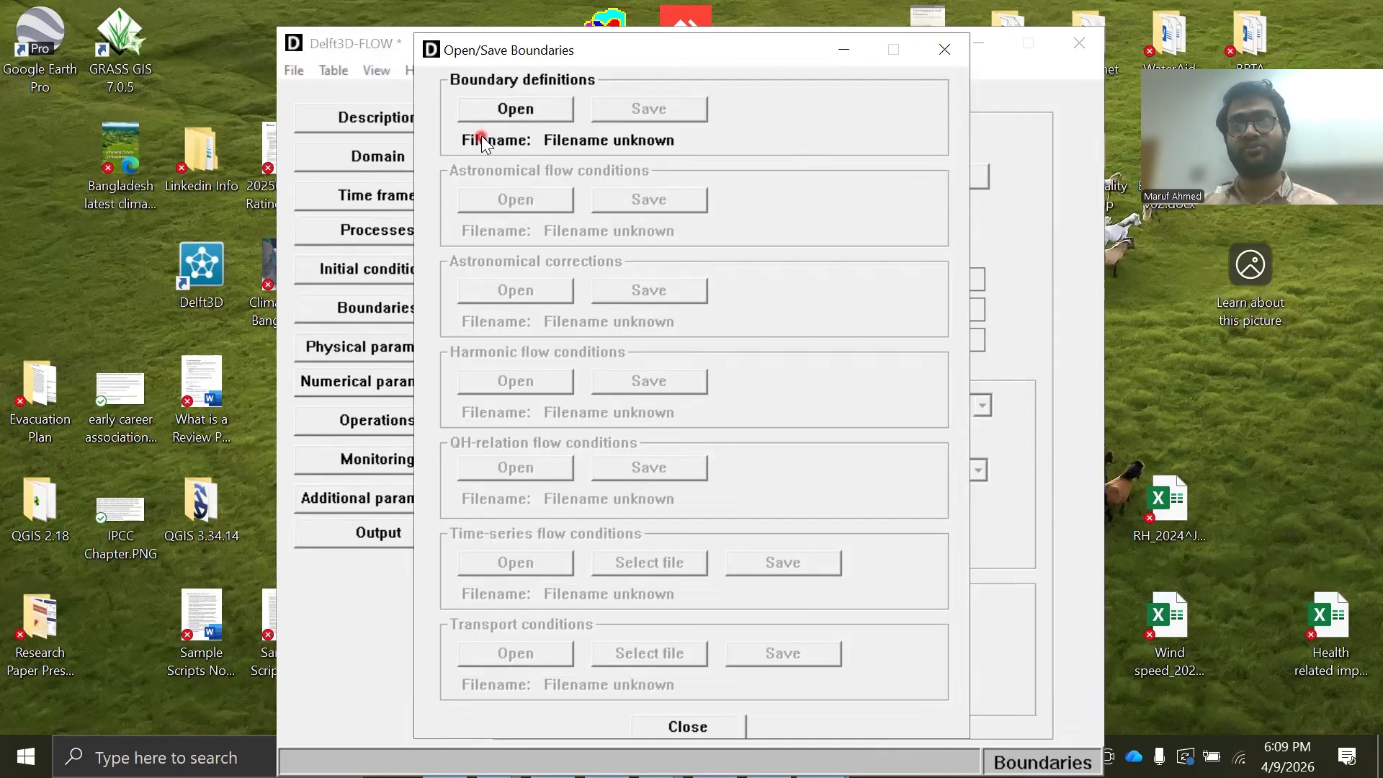
pyautogui.click(509, 108)
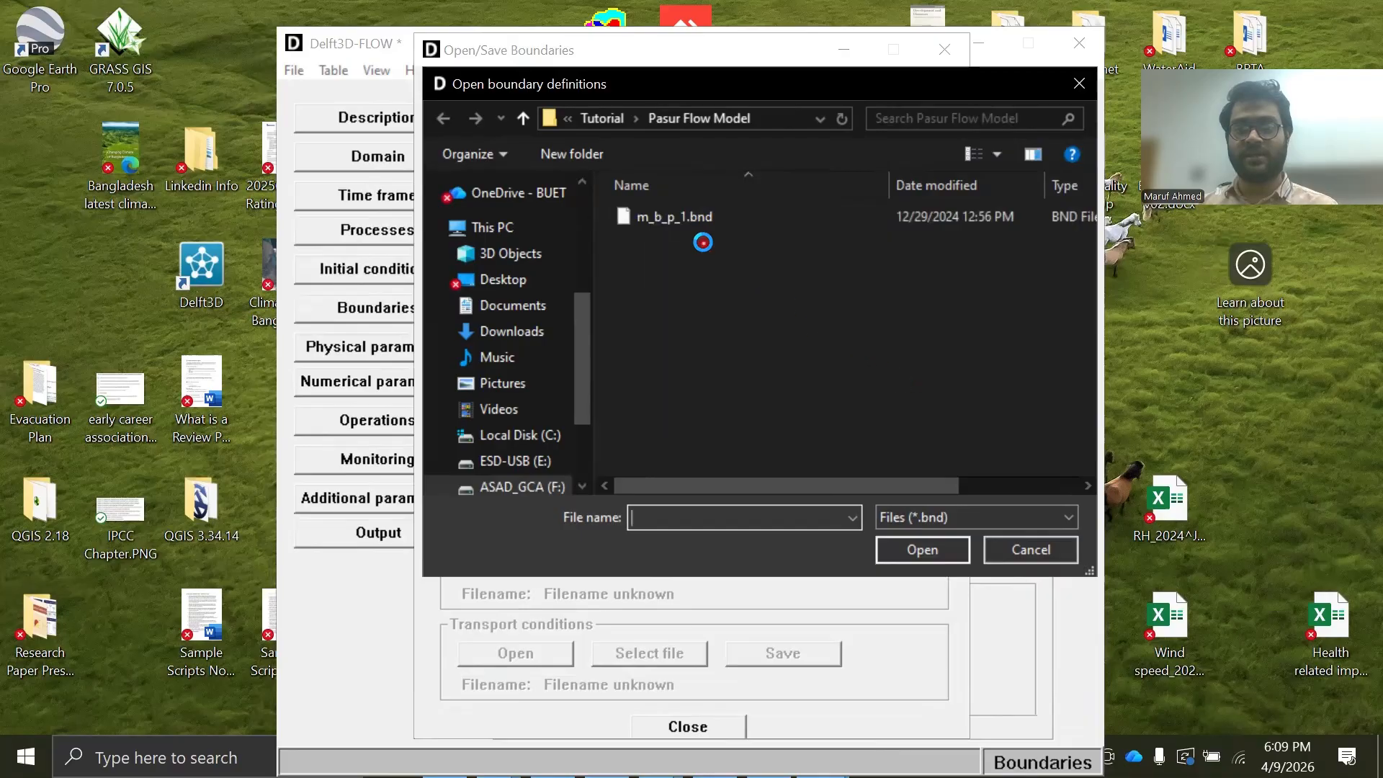
pyautogui.click(1023, 550)
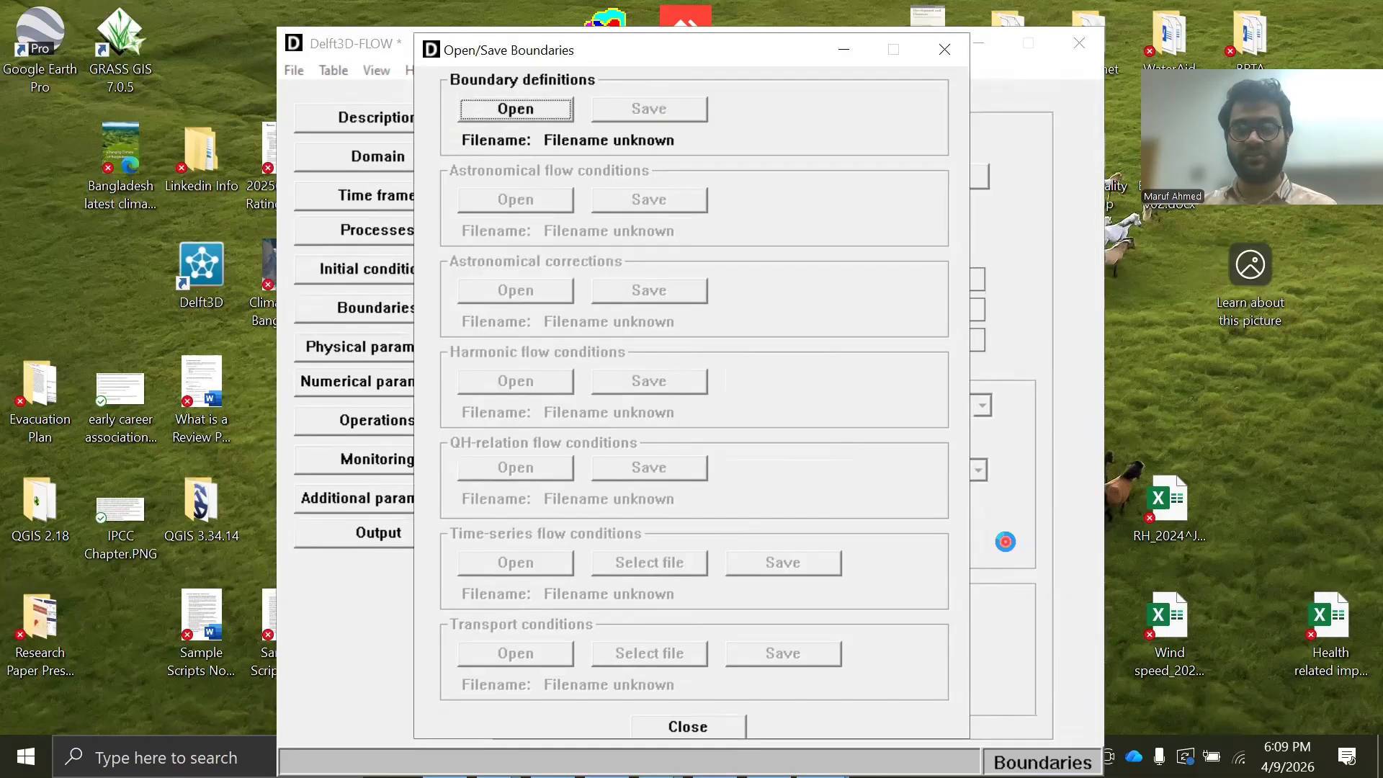
pyautogui.click(507, 109)
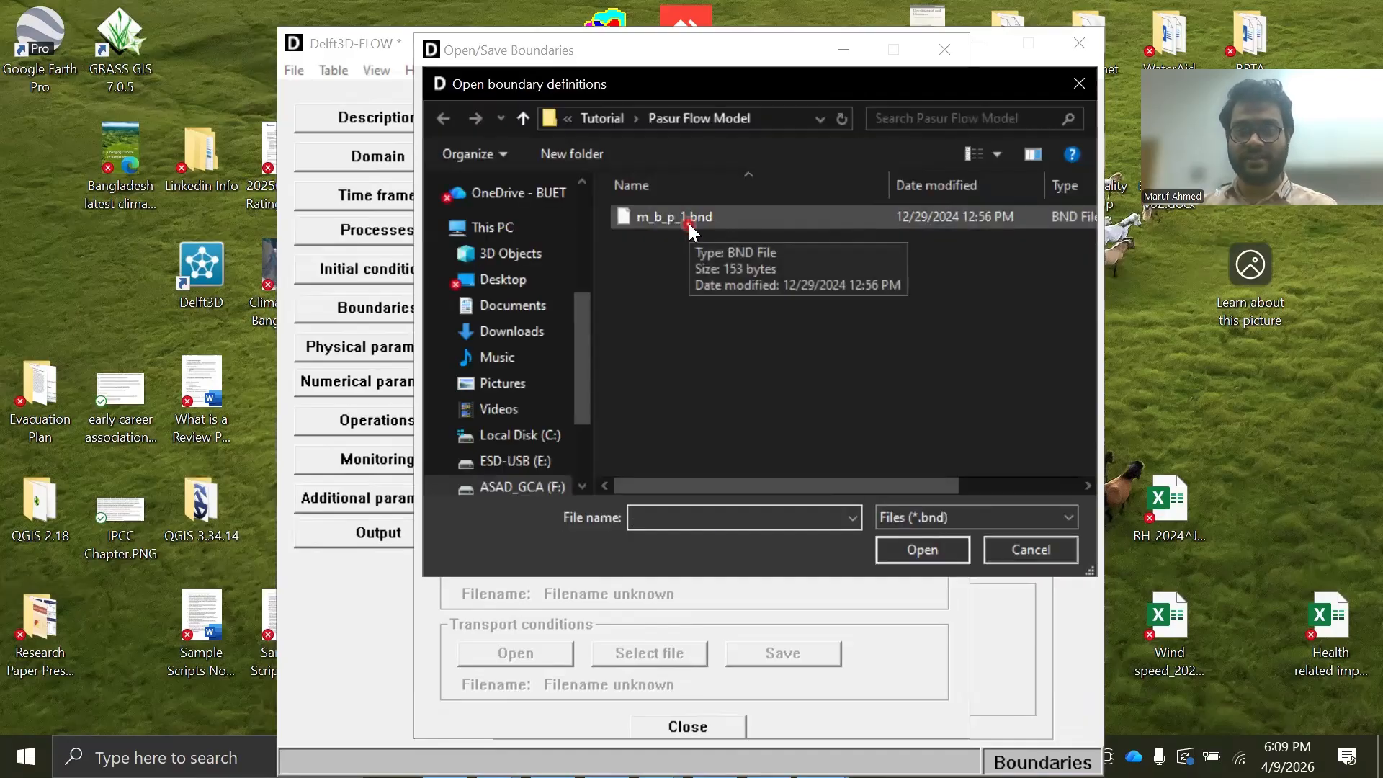
pyautogui.doubleClick(688, 223)
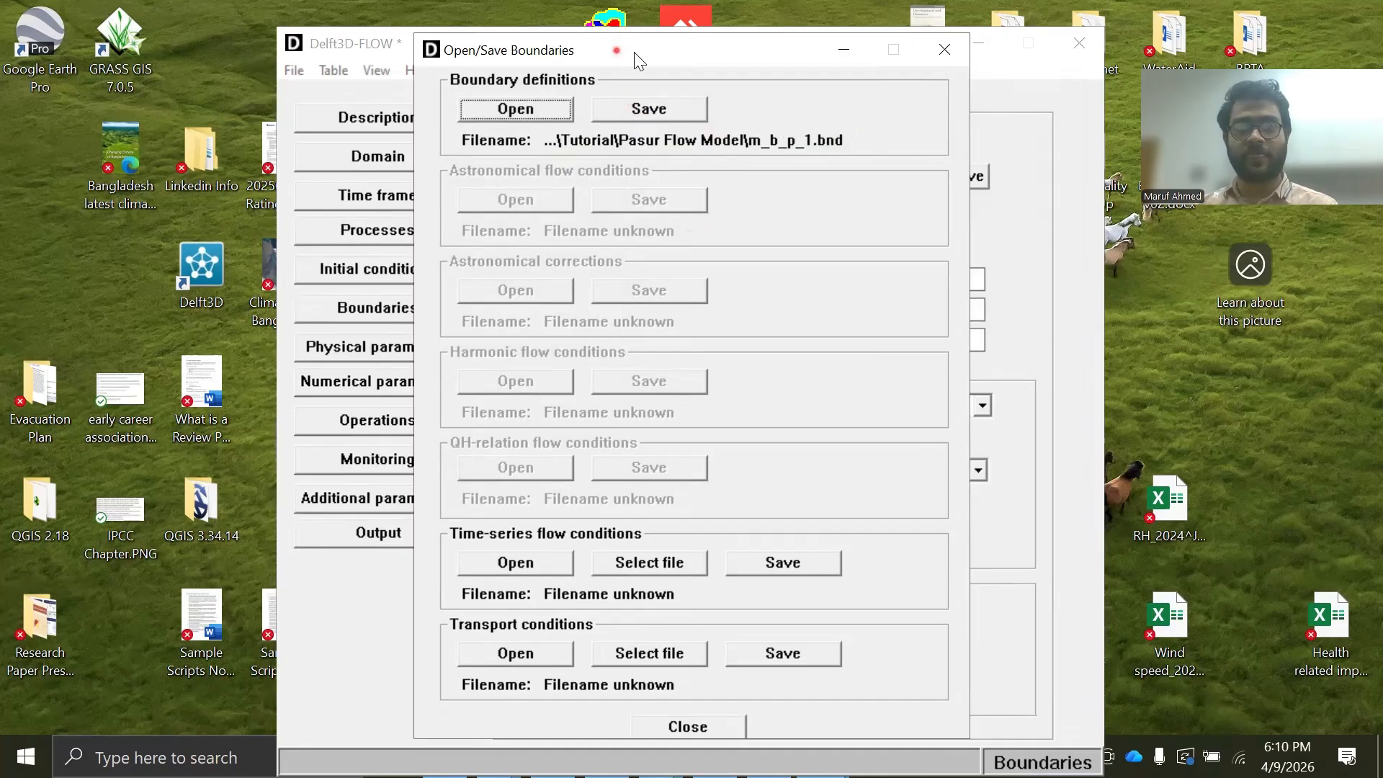
# Step: Save the boundary definitions as t_p in the Pasur Flow Model folder
pyautogui.moveTo(640, 62); pyautogui.dragTo(843, 71)
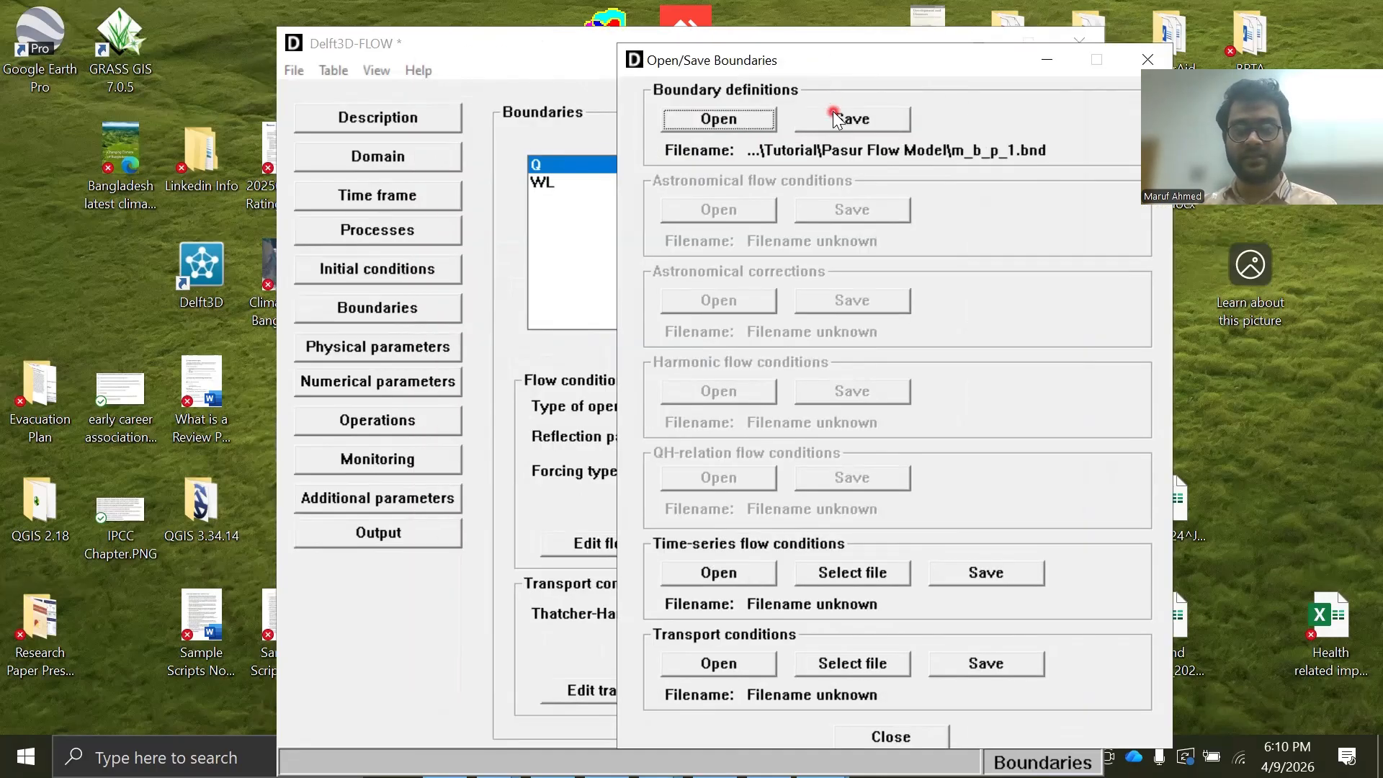
pyautogui.click(833, 115)
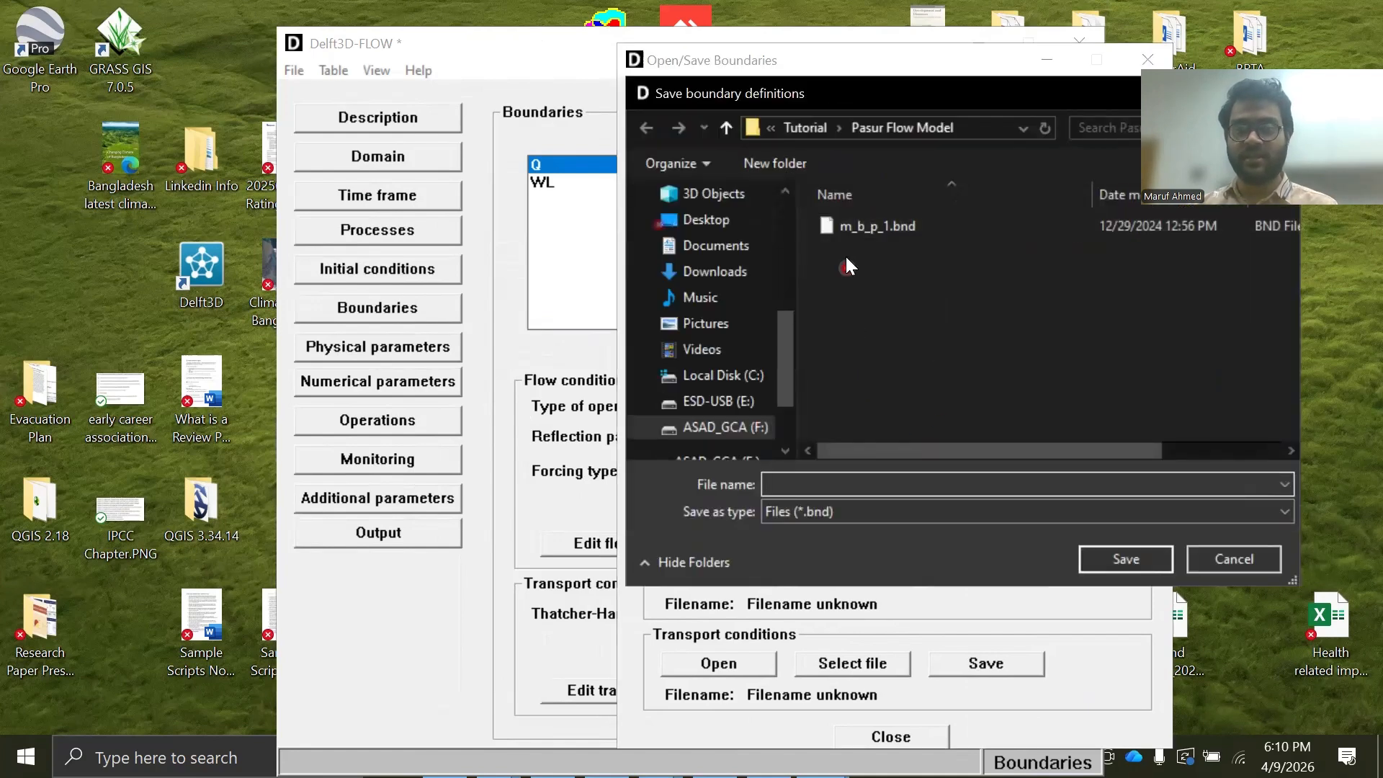
pyautogui.click(814, 483)
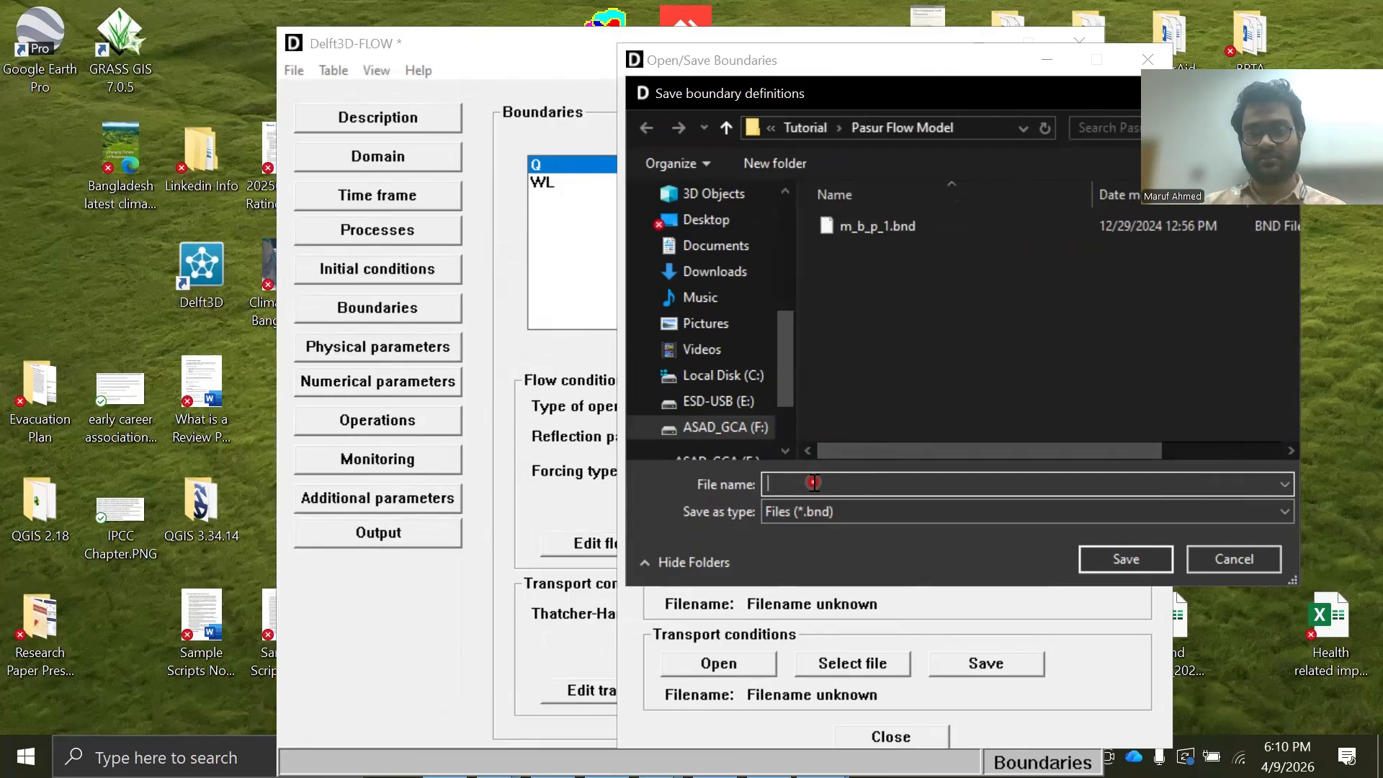
pyautogui.write('t')
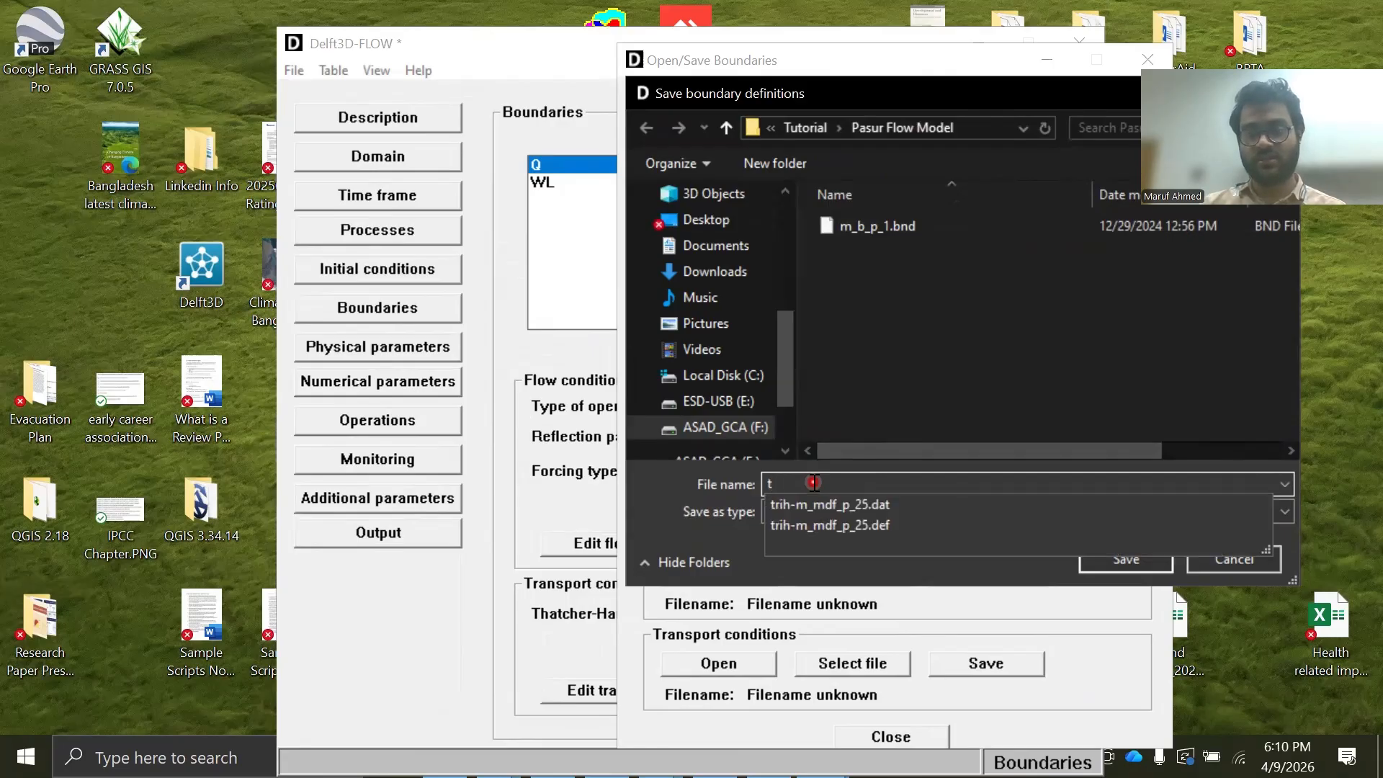
pyautogui.write('_P')
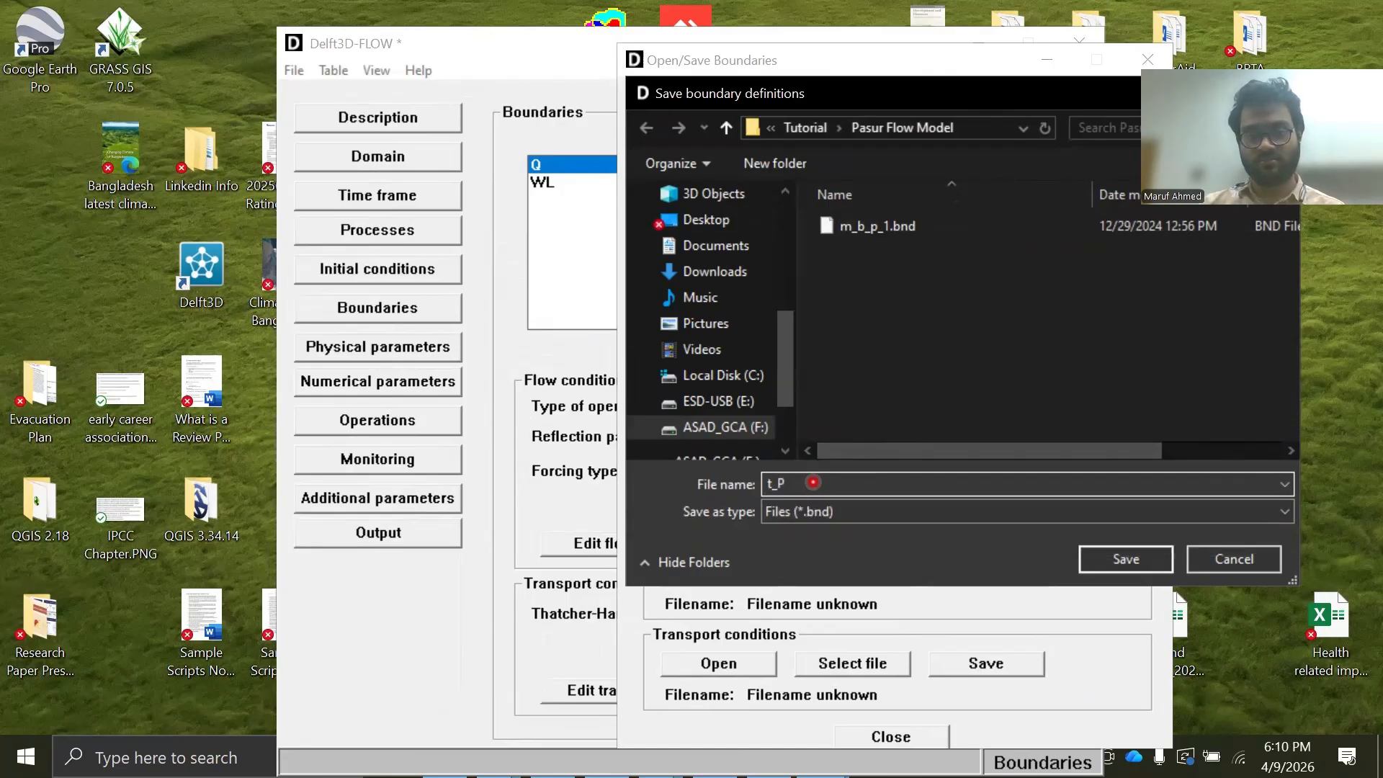
pyautogui.press('BackSpace')
pyautogui.write('p')
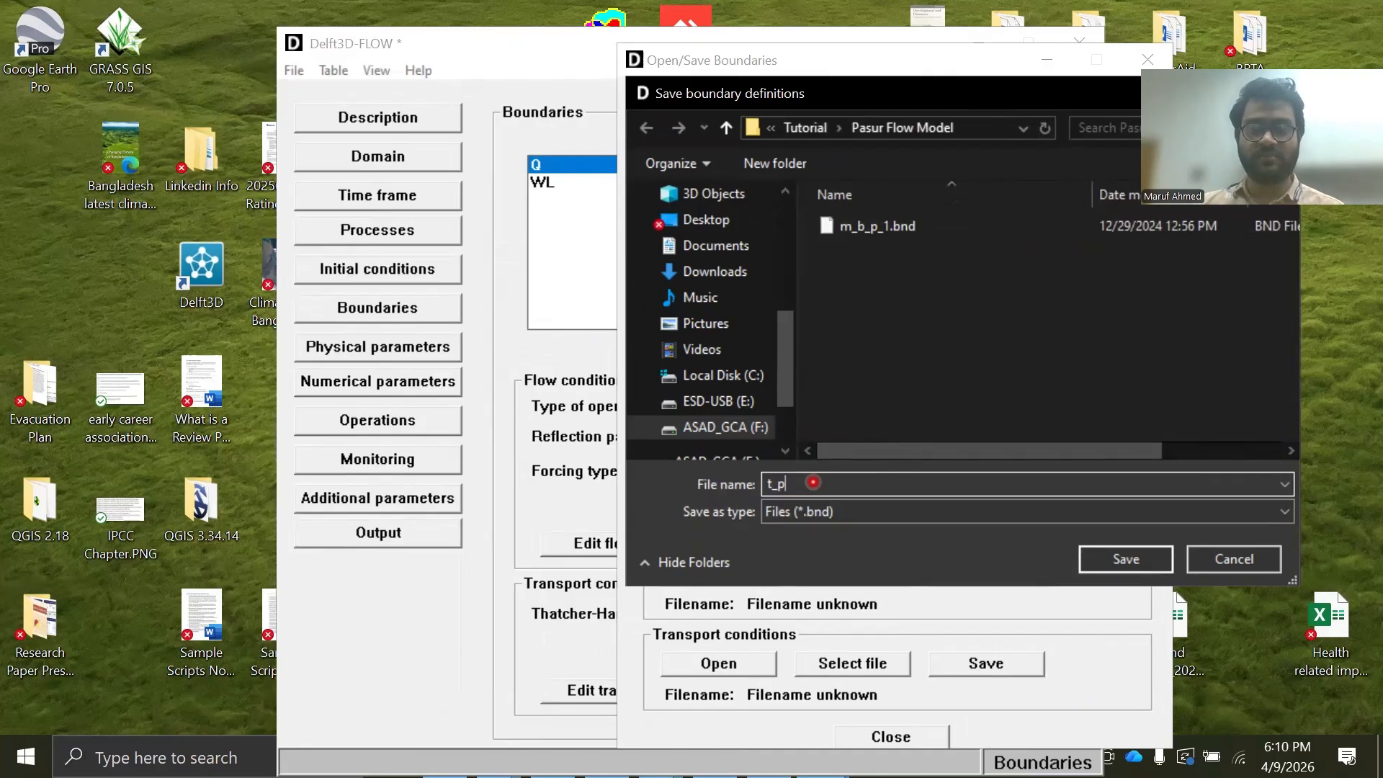
pyautogui.press('Return')
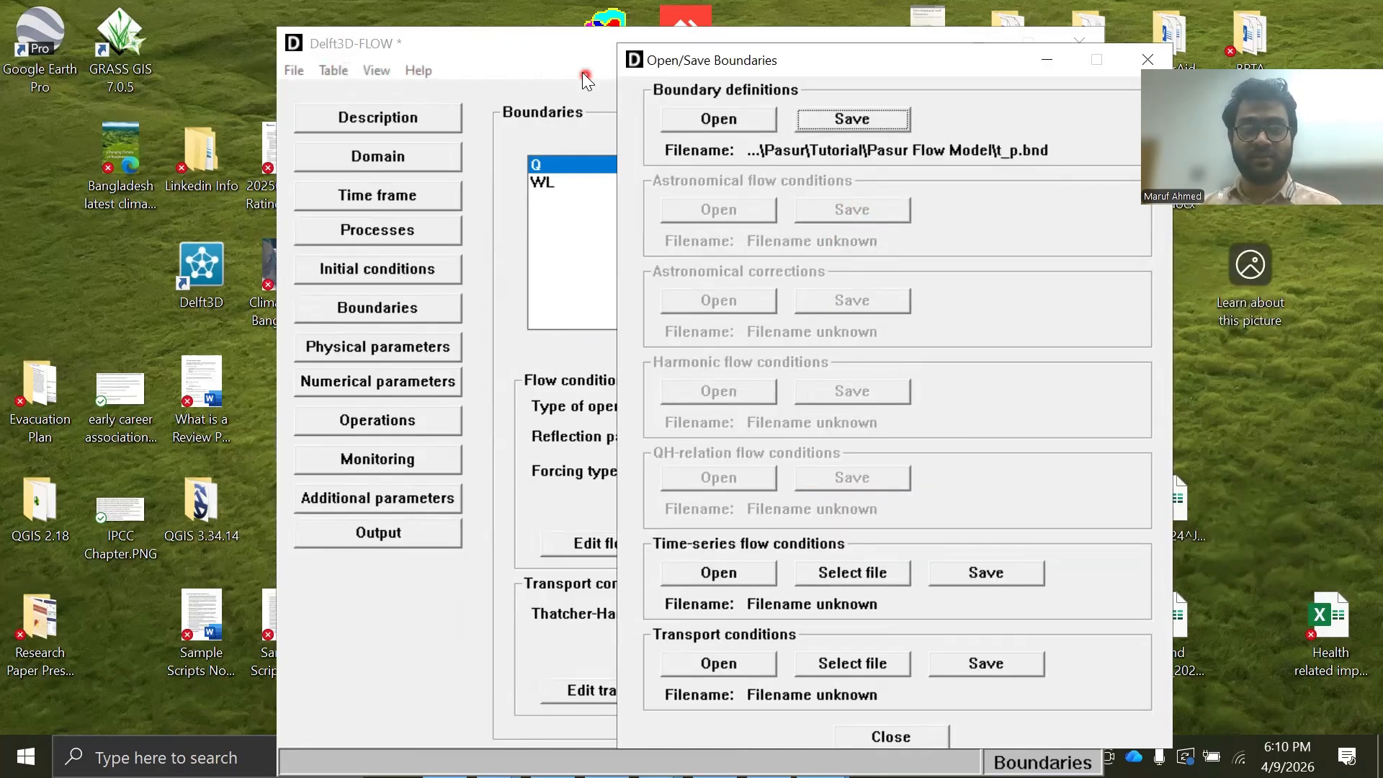
# Step: Show the model grid with its open boundaries in a maximised Visualisation Area
pyautogui.click(386, 67)
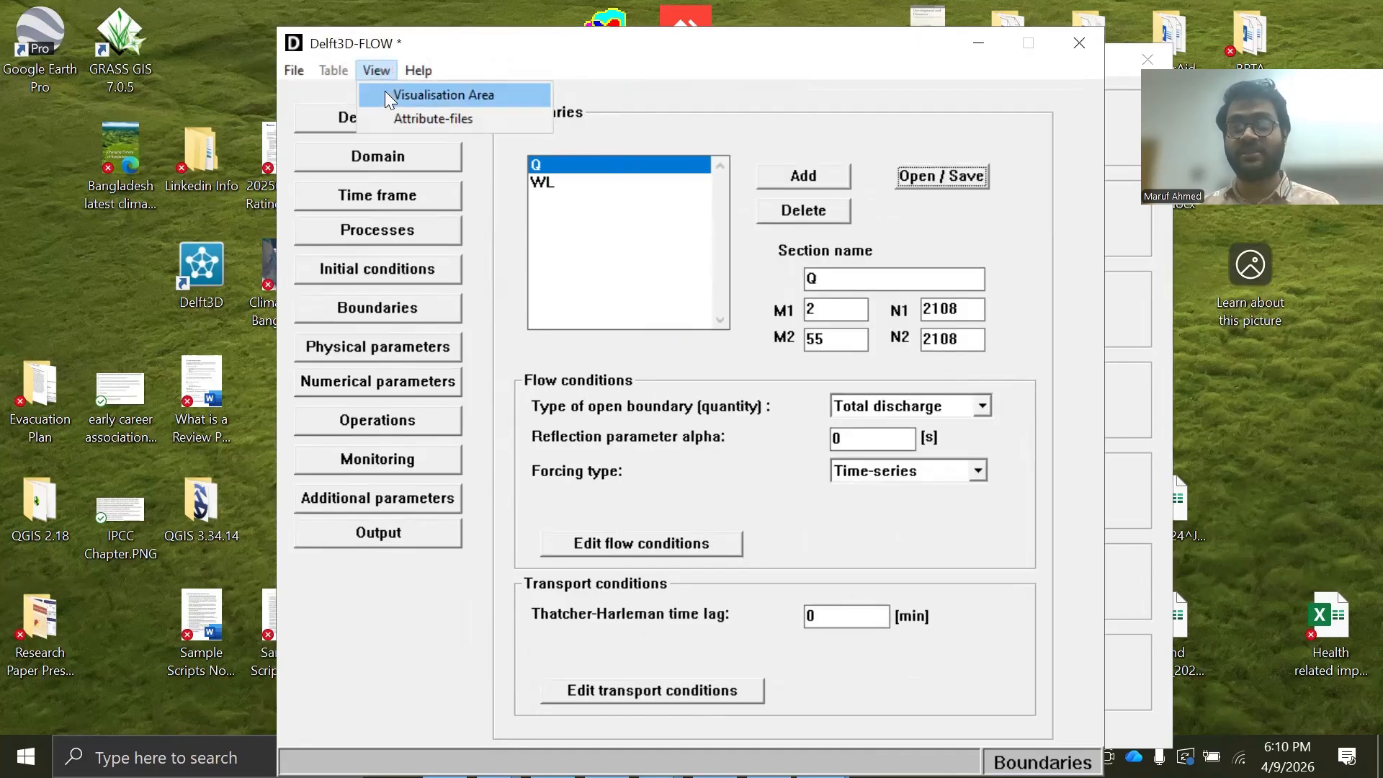
pyautogui.click(385, 92)
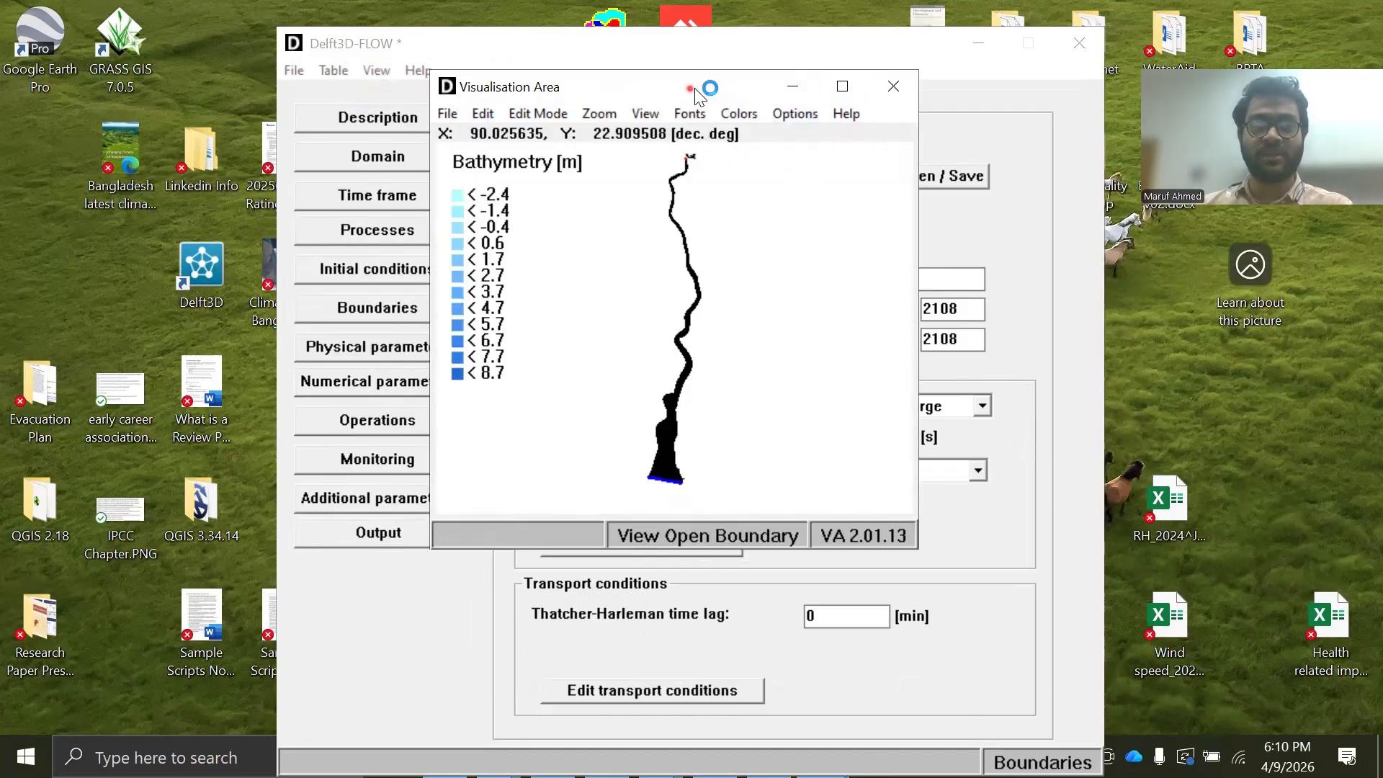
pyautogui.moveTo(694, 88); pyautogui.dragTo(756, 106)
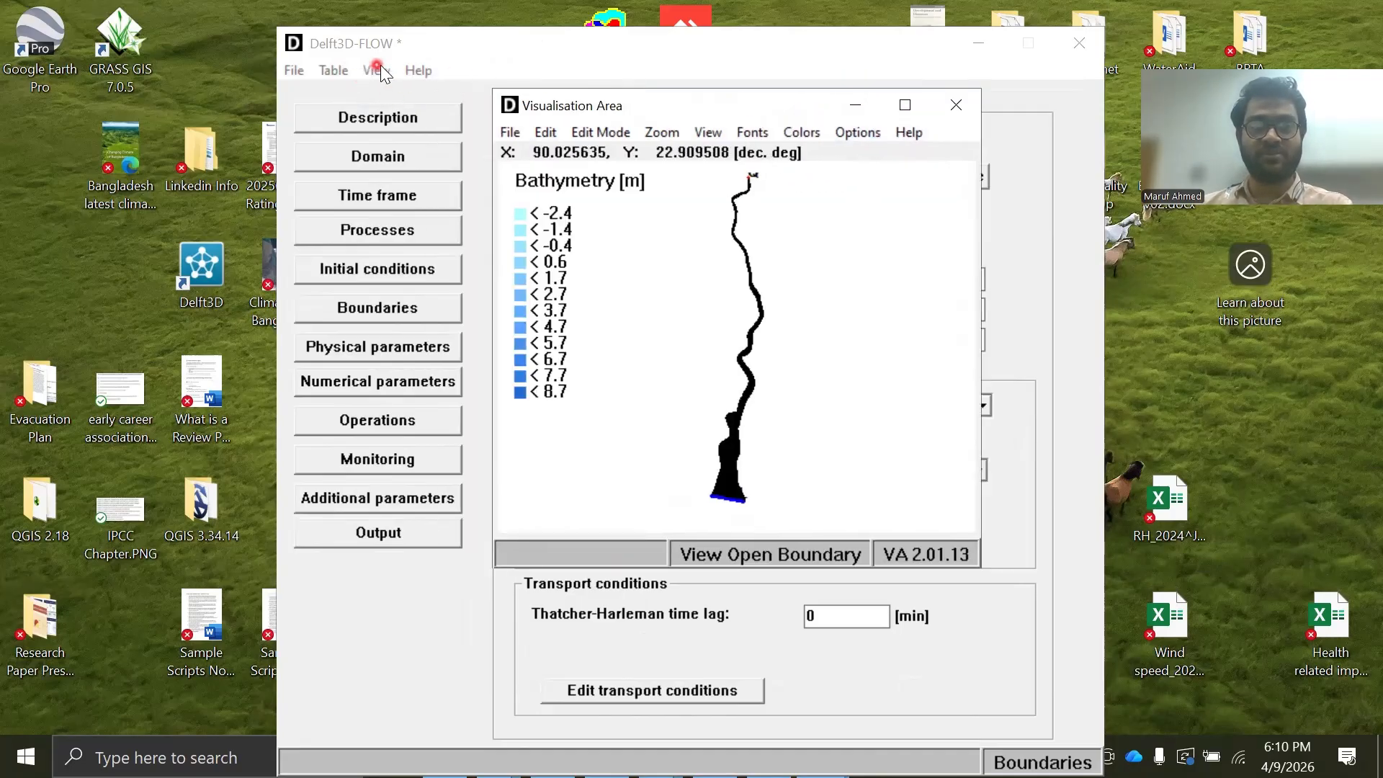
pyautogui.click(941, 110)
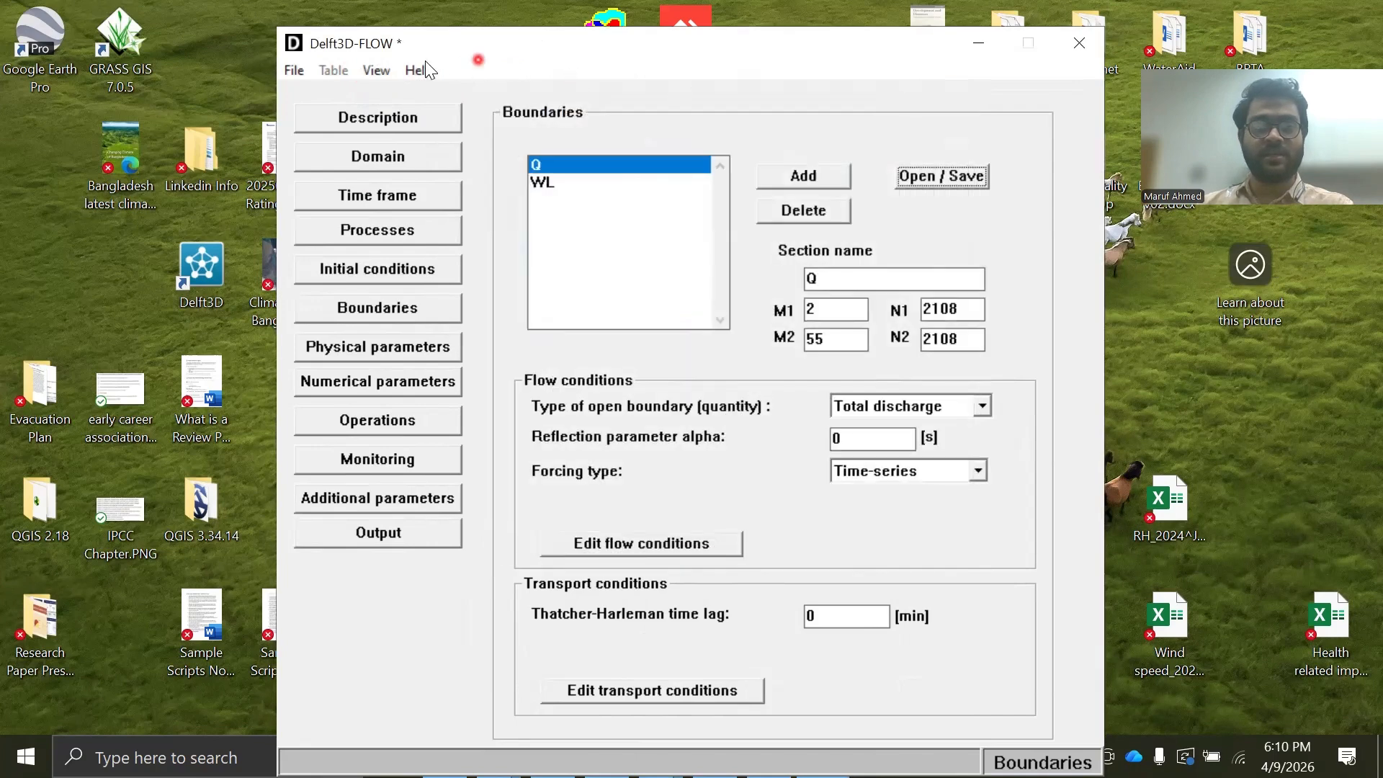
pyautogui.click(383, 76)
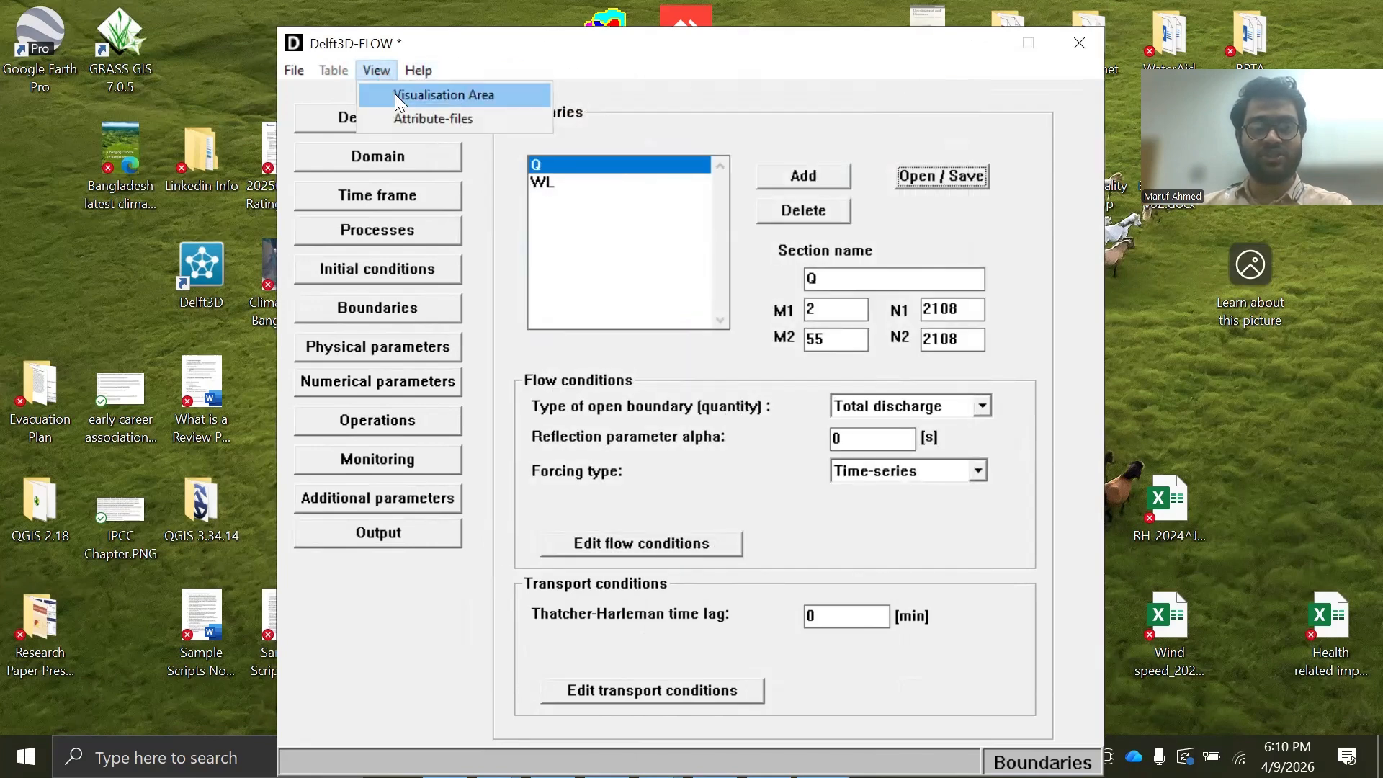
pyautogui.click(395, 94)
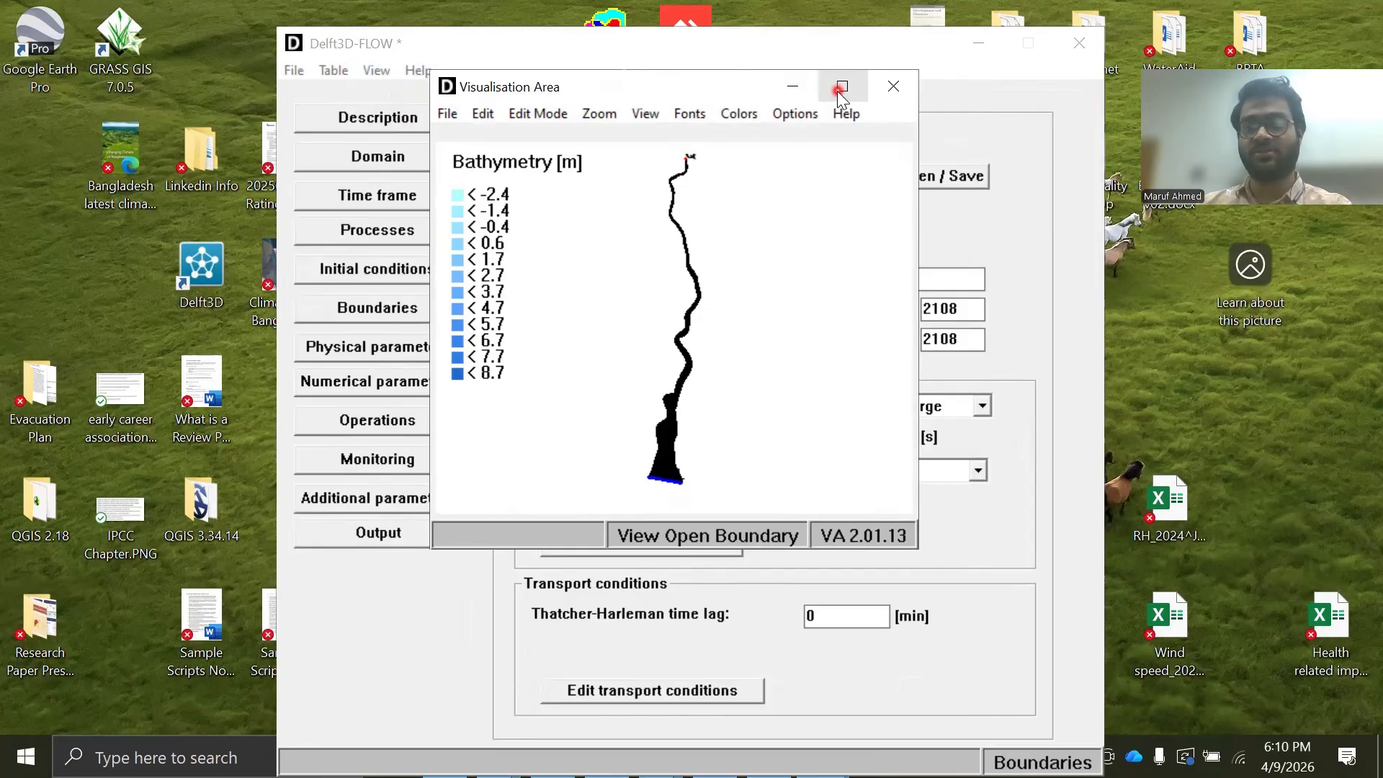
pyautogui.click(839, 88)
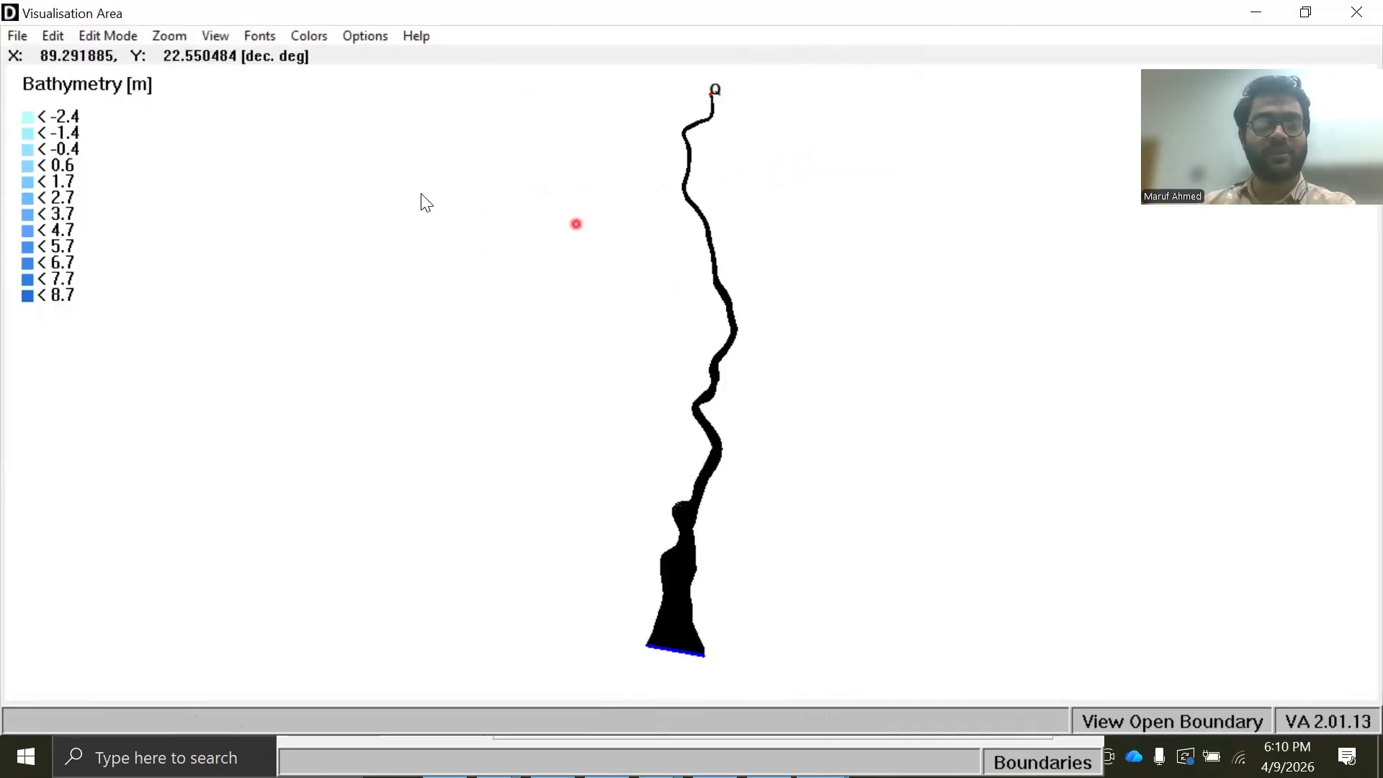
# Step: Set the edit mode to add open boundaries, inspect the Q boundary at the river's upstream end up close, and close the Visualisation Area
pyautogui.click(70, 34)
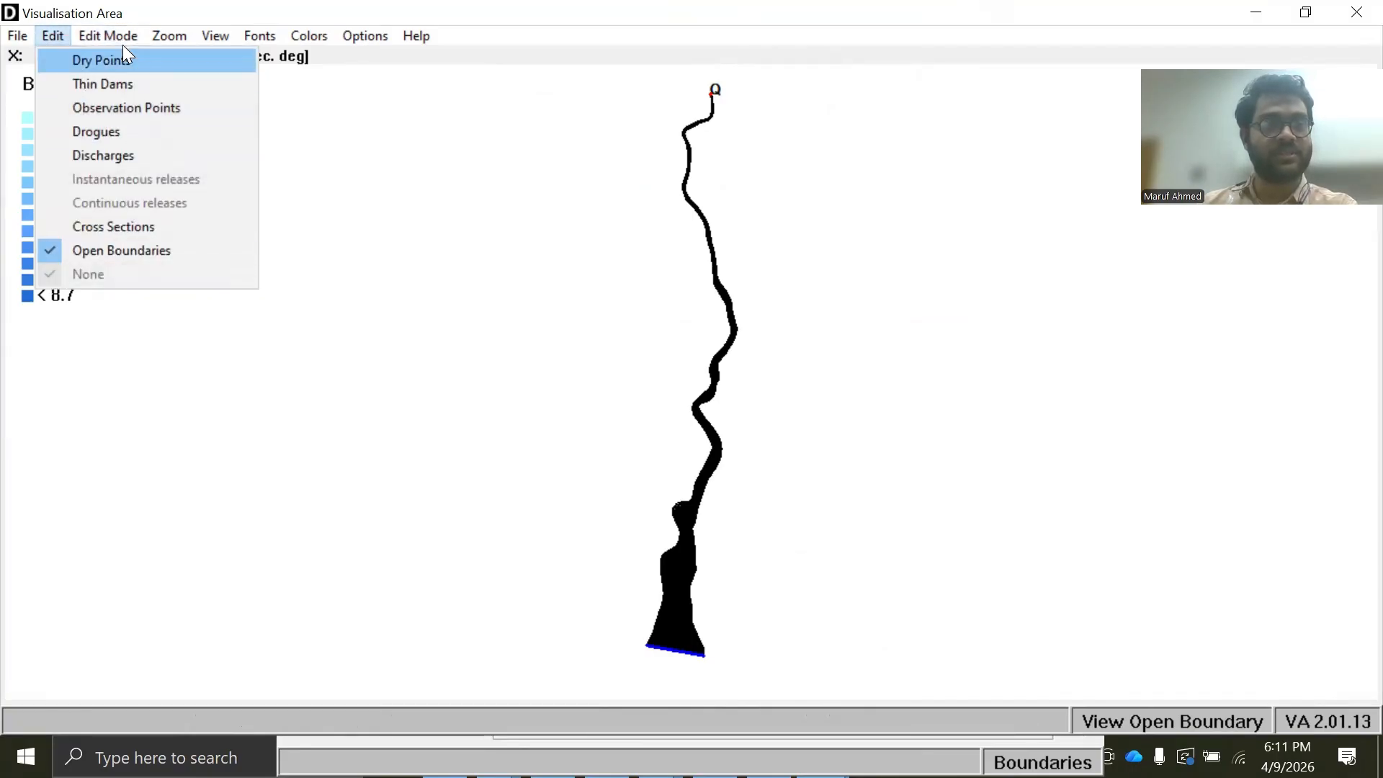
pyautogui.moveTo(141, 40)
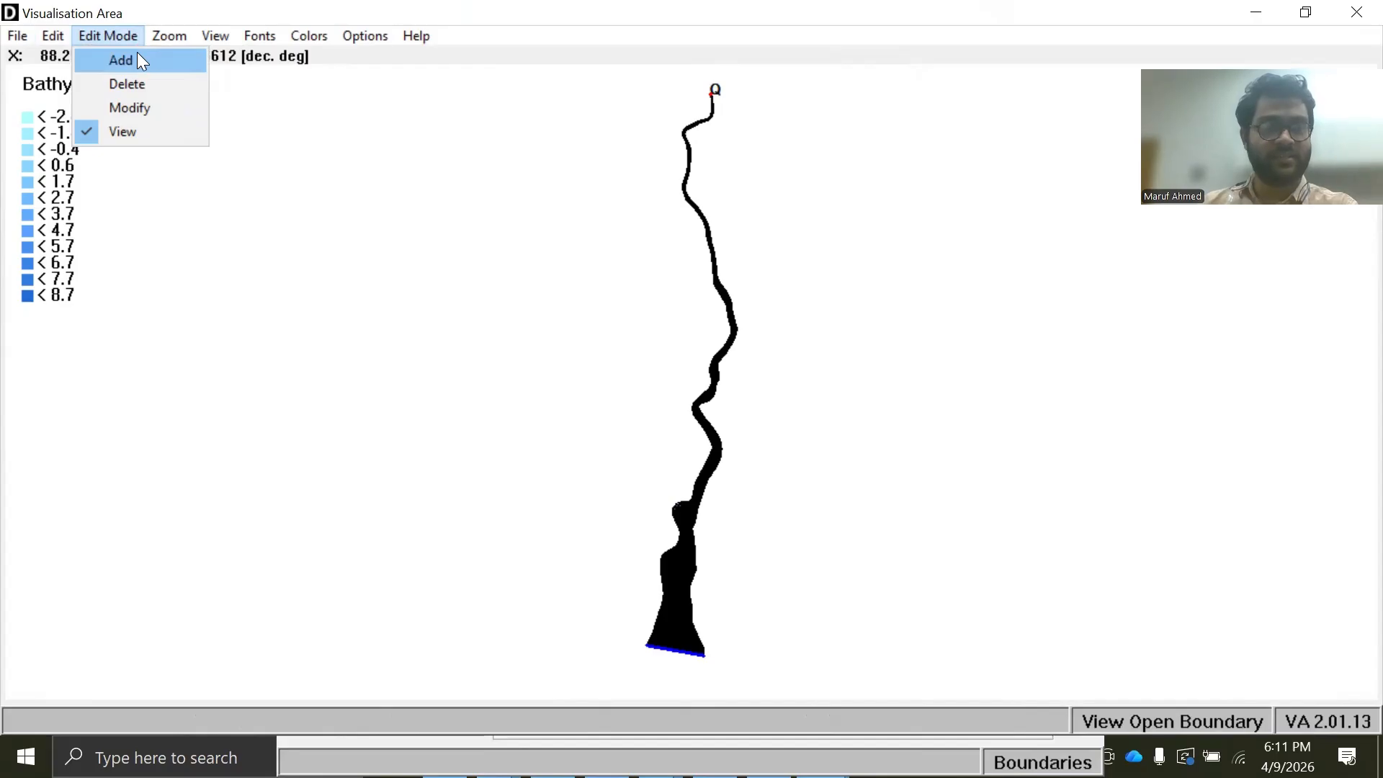
pyautogui.click(138, 58)
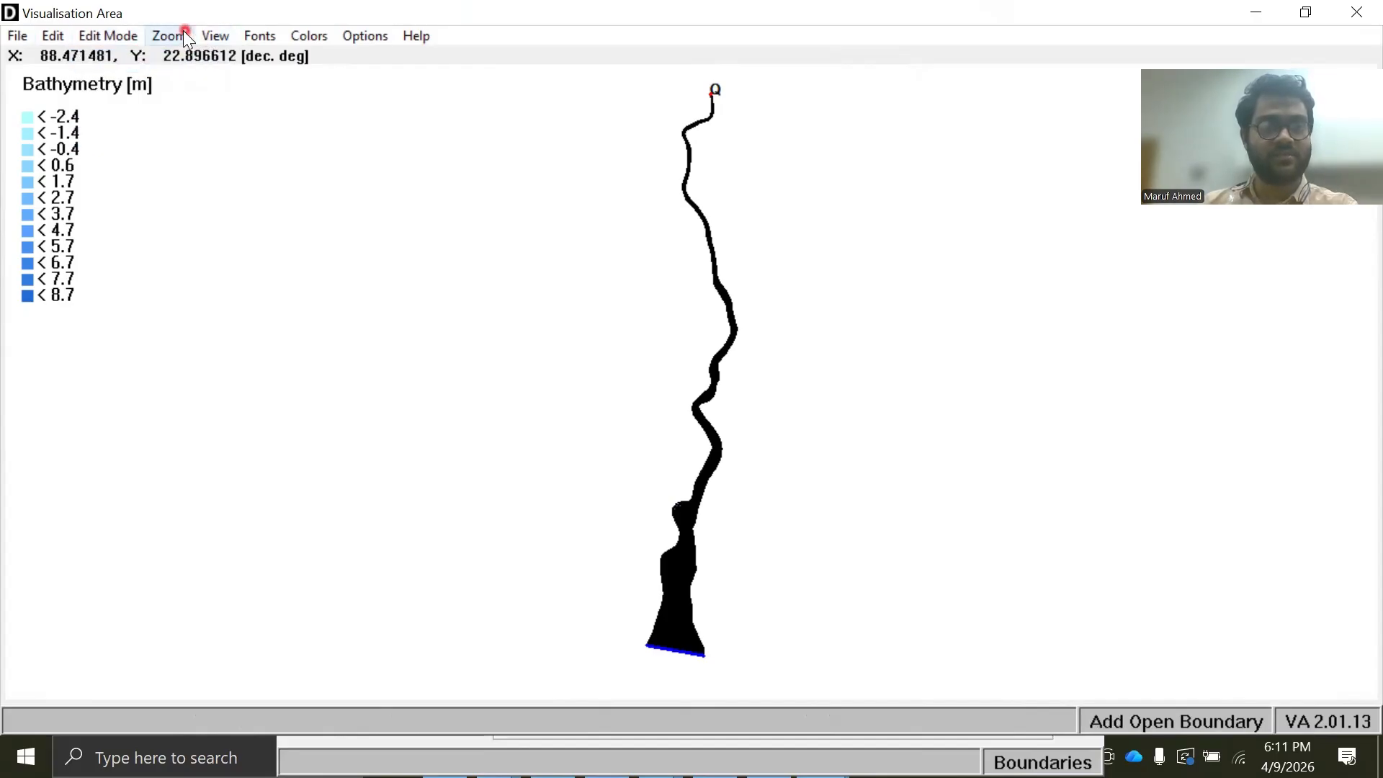
pyautogui.click(185, 35)
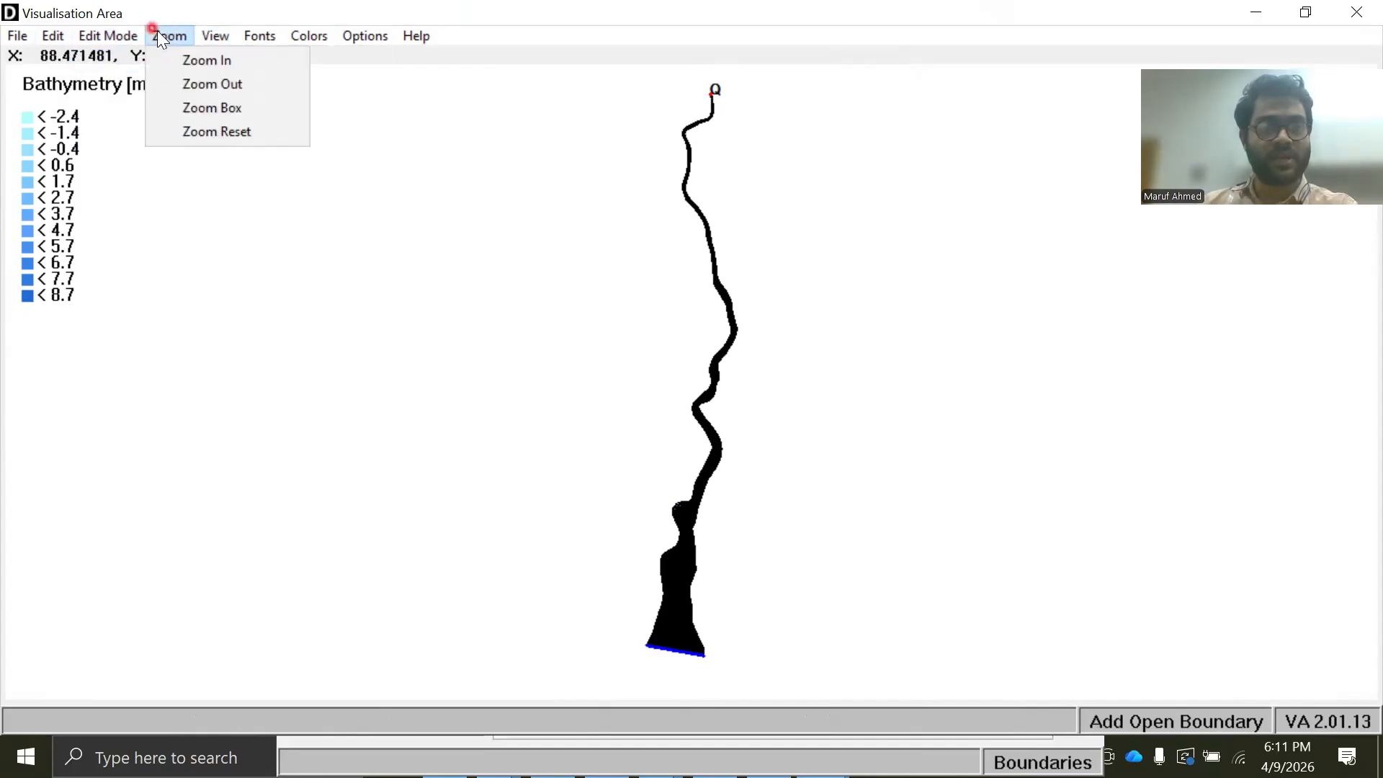
pyautogui.click(210, 110)
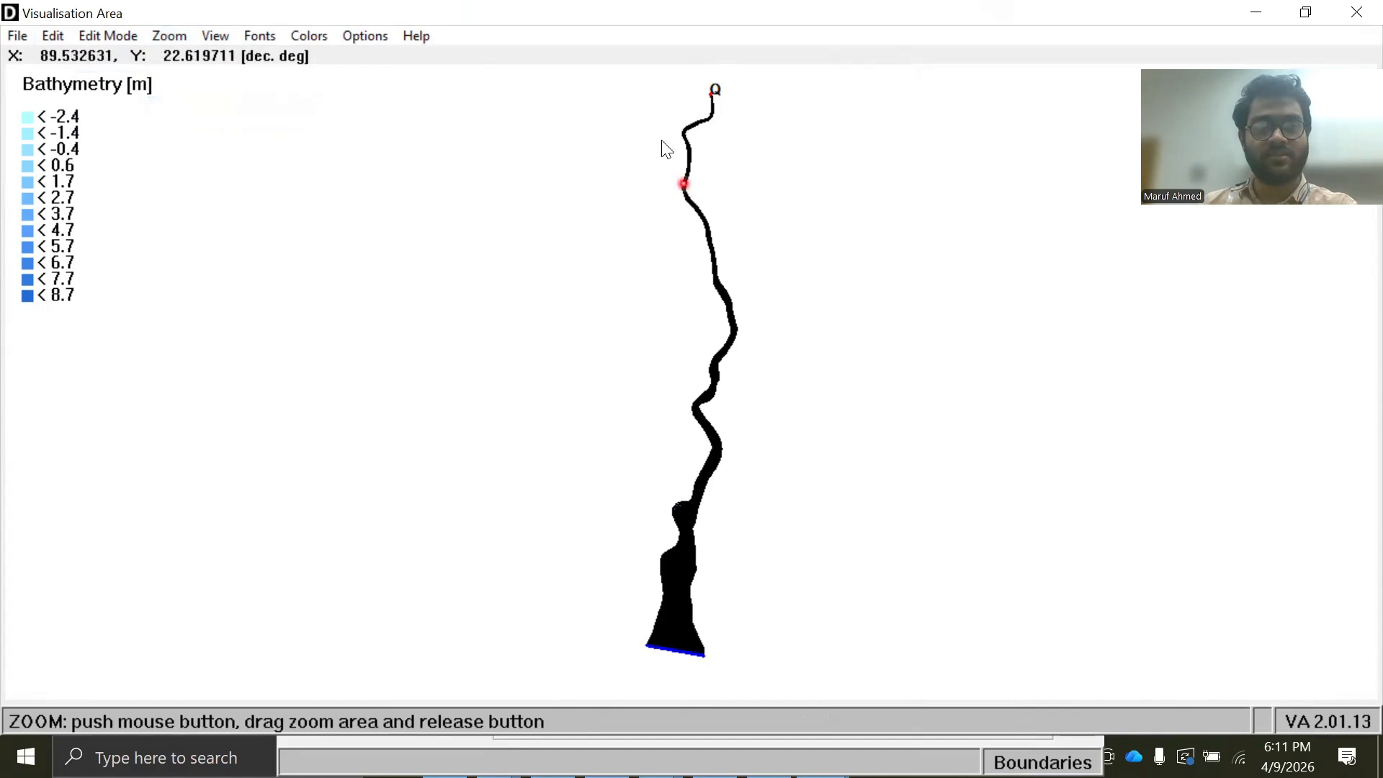
pyautogui.moveTo(703, 83); pyautogui.dragTo(720, 102)
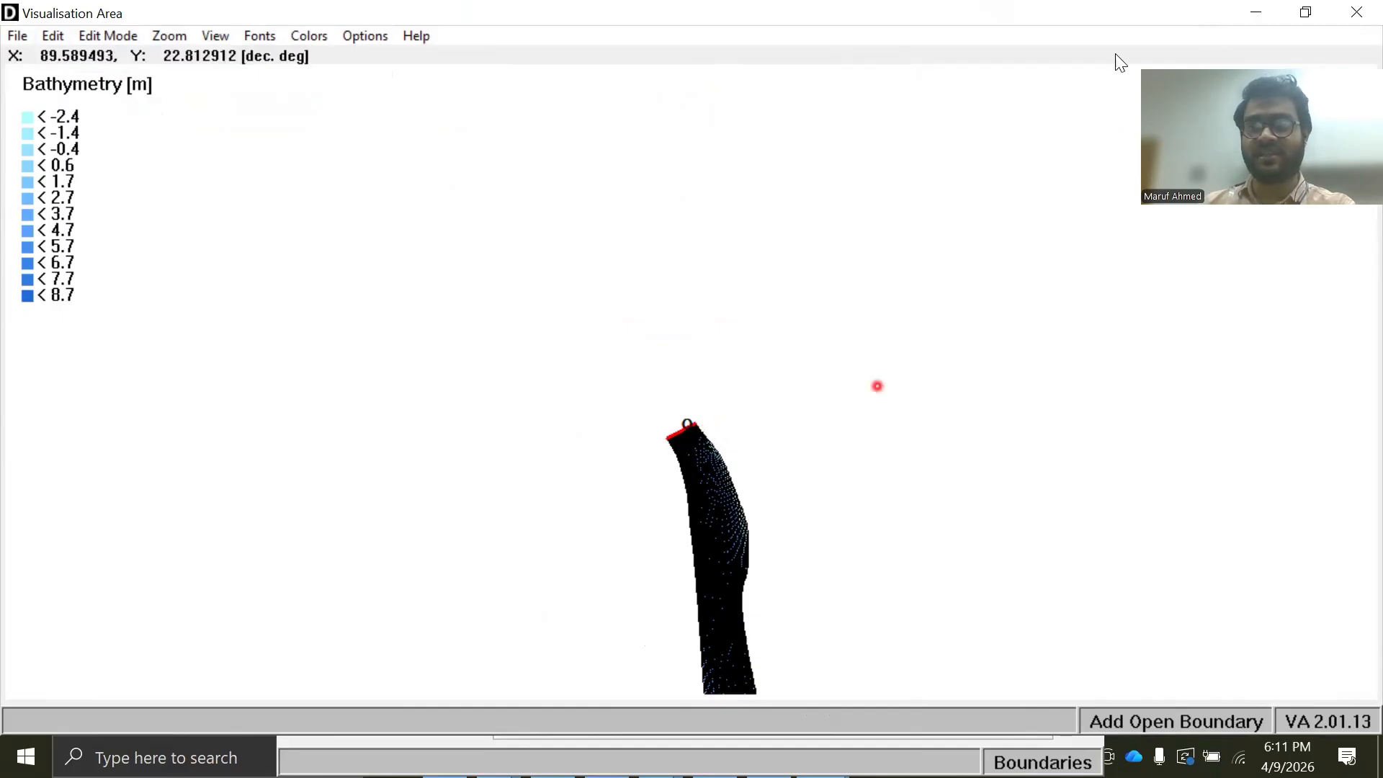
pyautogui.click(1352, 12)
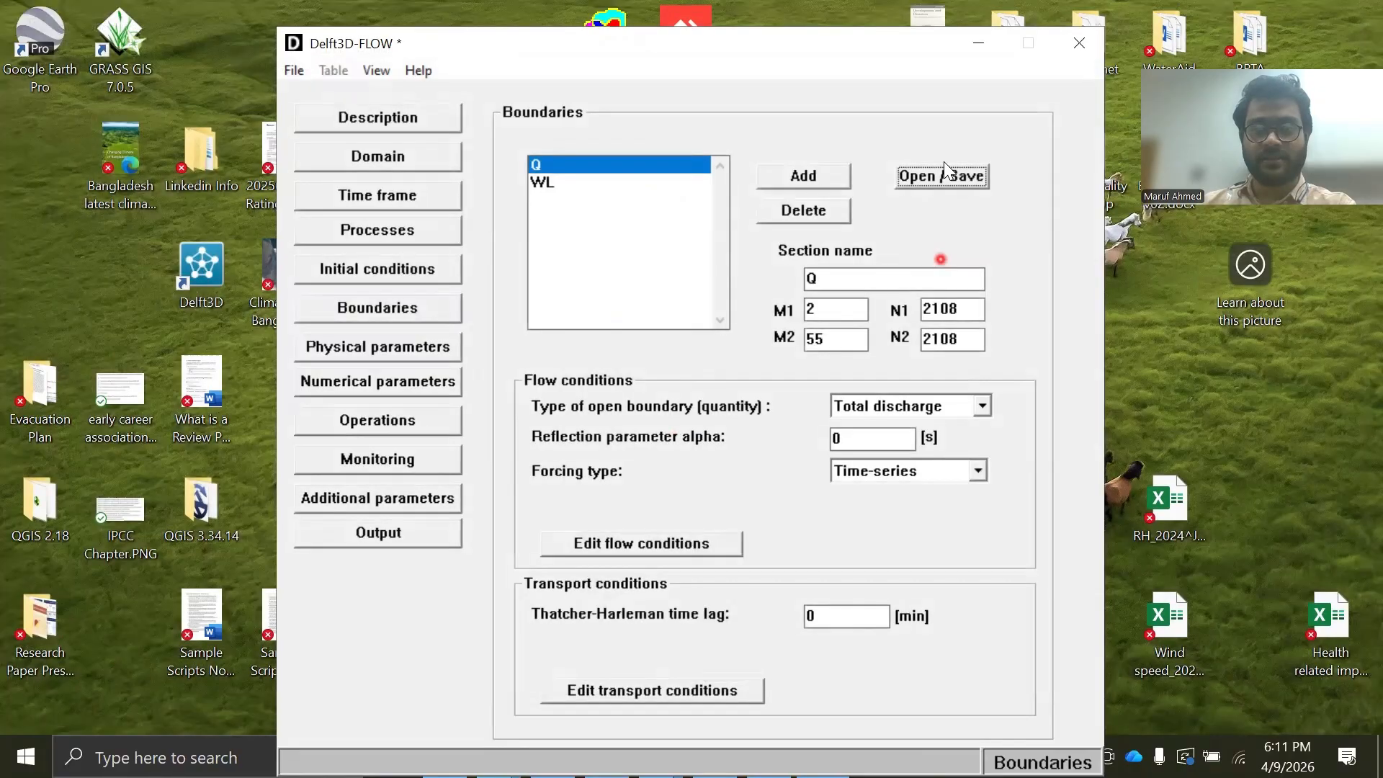
# Step: Reload the boundary definitions from m_b_p_1.bnd, replacing the present boundary data
pyautogui.click(945, 174)
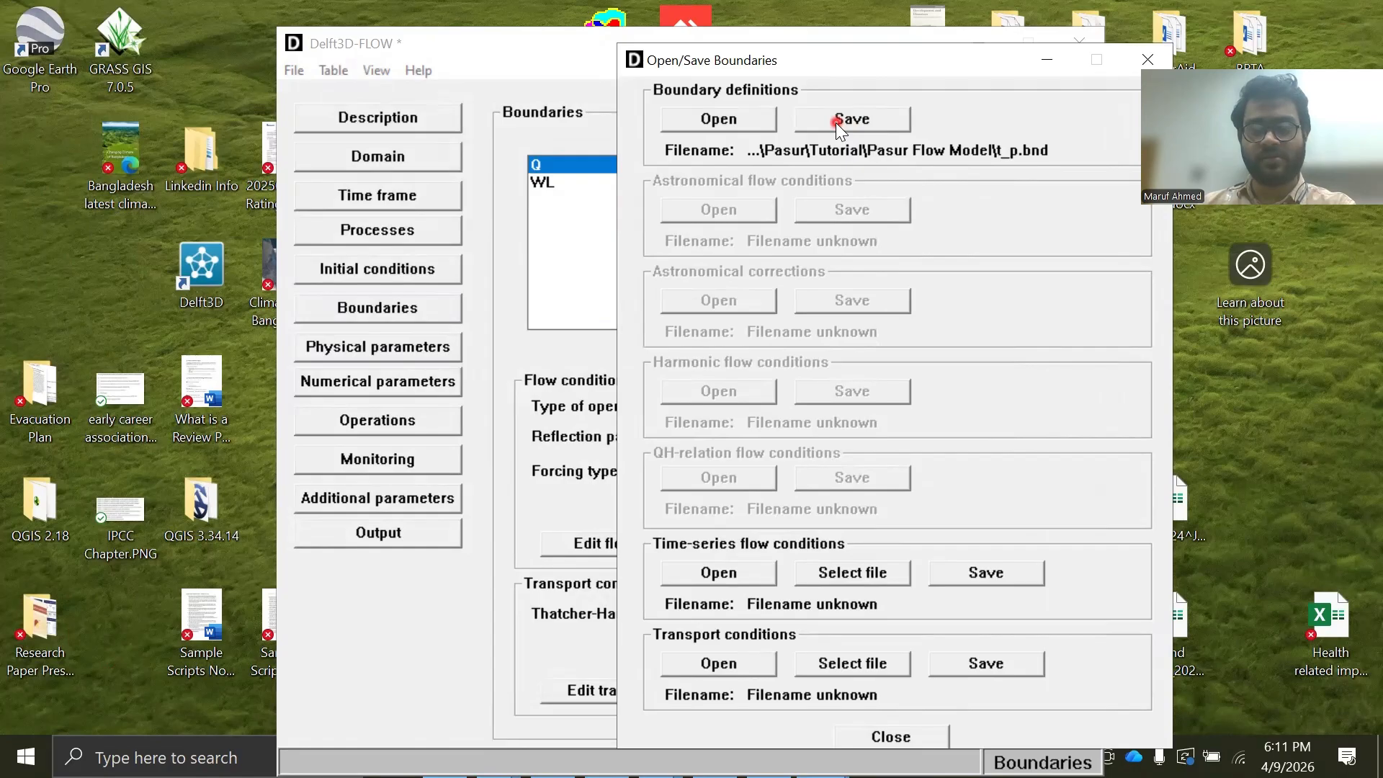
pyautogui.click(721, 122)
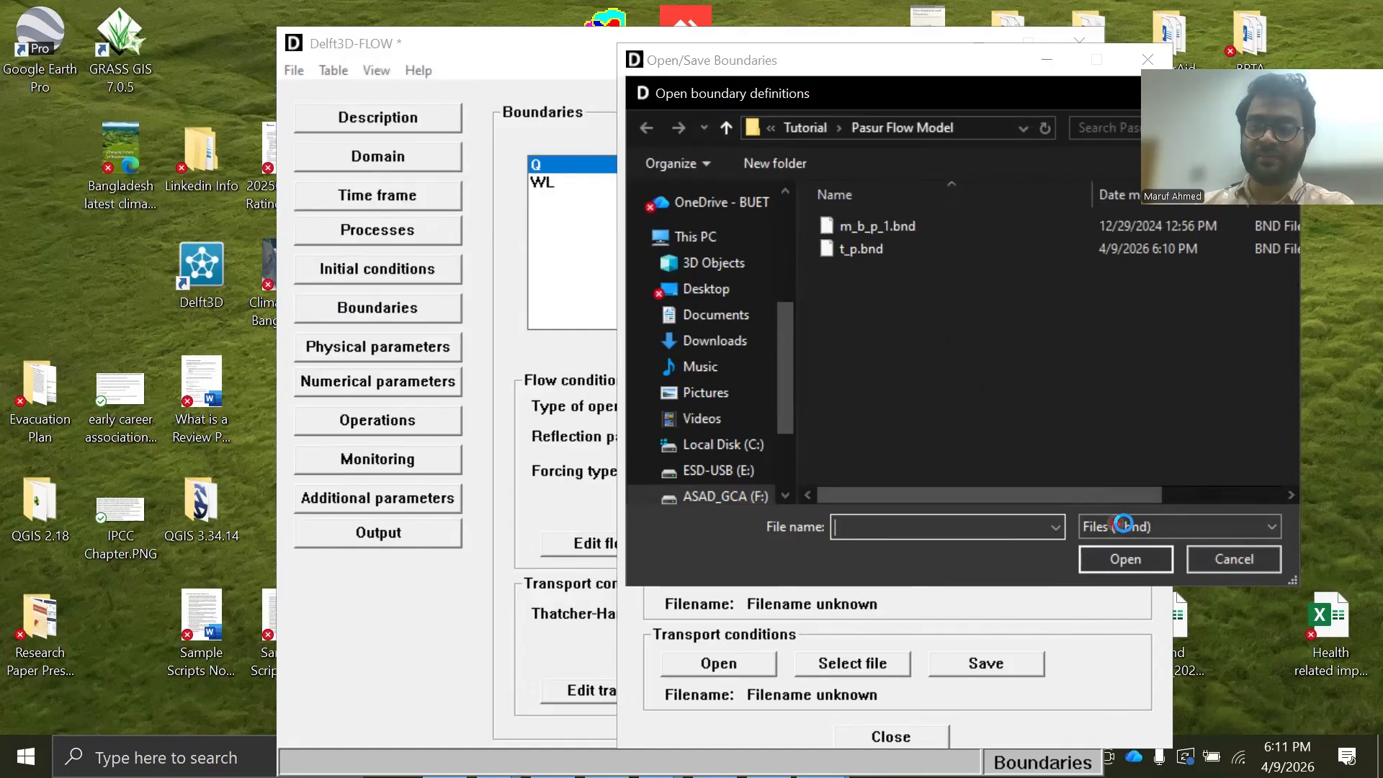
pyautogui.doubleClick(909, 247)
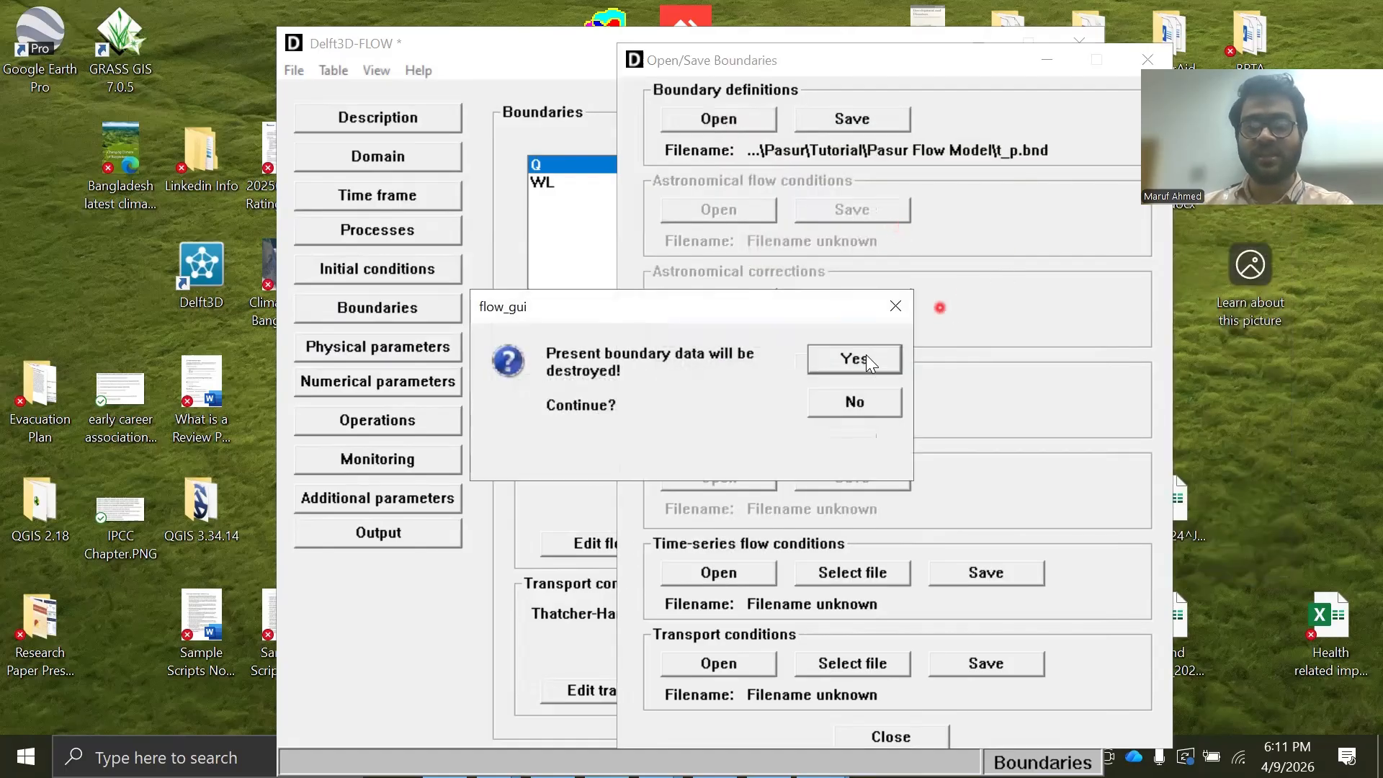
pyautogui.click(829, 366)
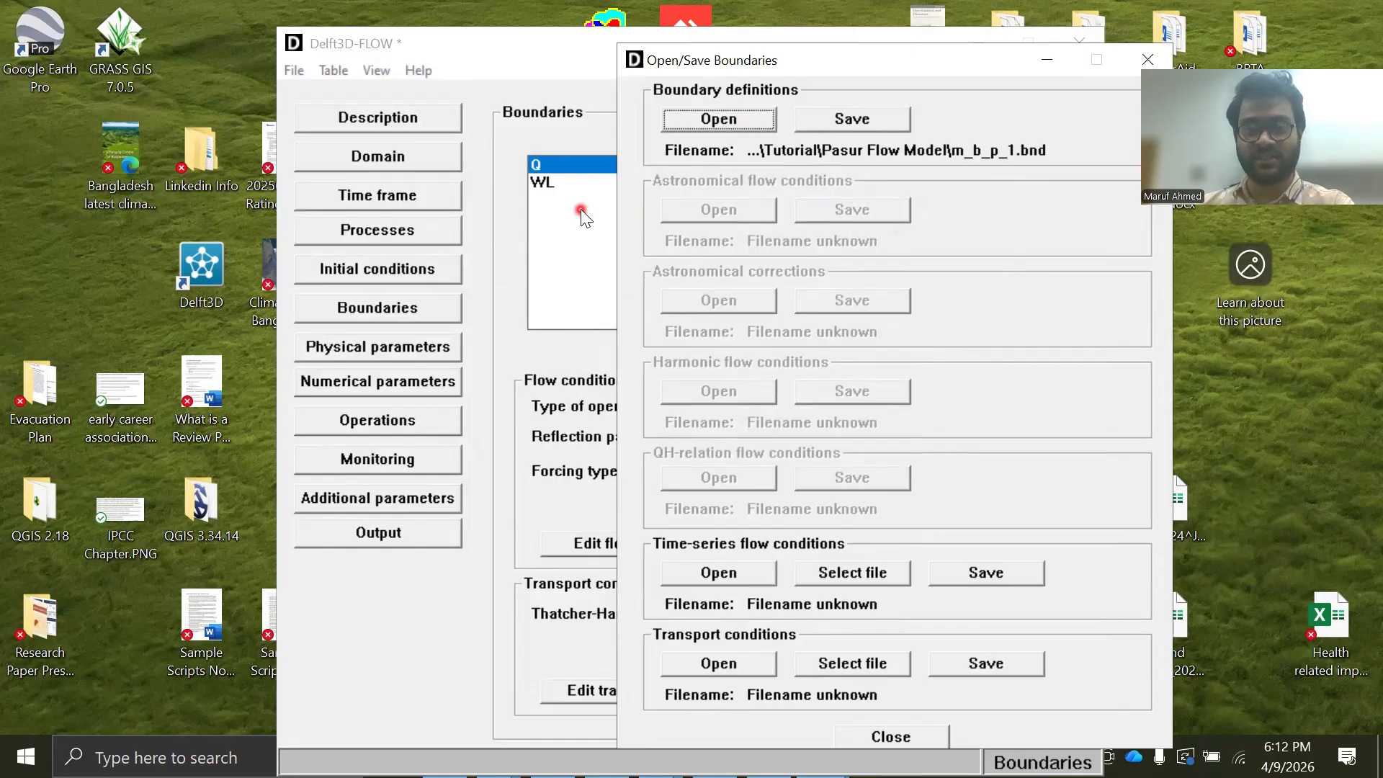
# Step: Load the time-series flow conditions from m_bct_p_Q Neg Steady_t11.bct and check the folder for a transport conditions file
pyautogui.click(718, 574)
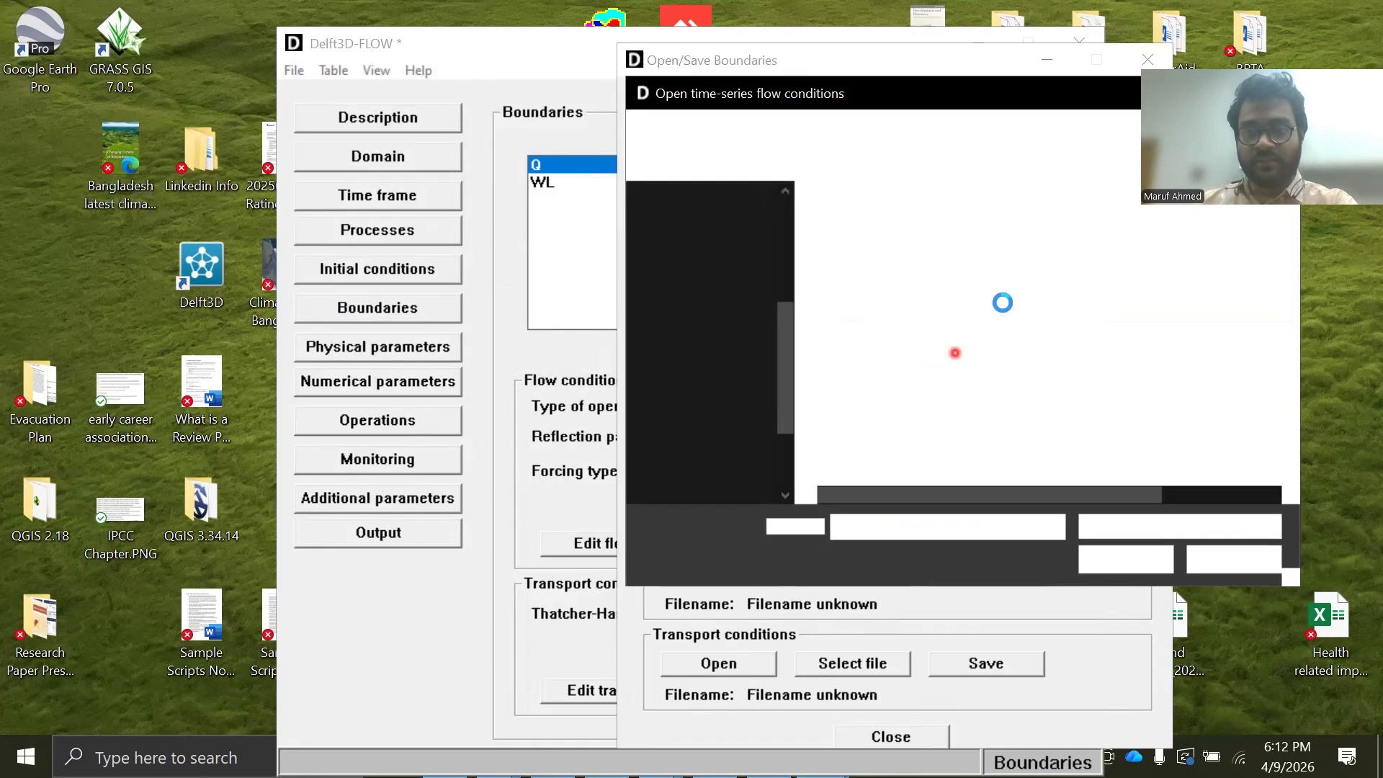
pyautogui.doubleClick(1017, 223)
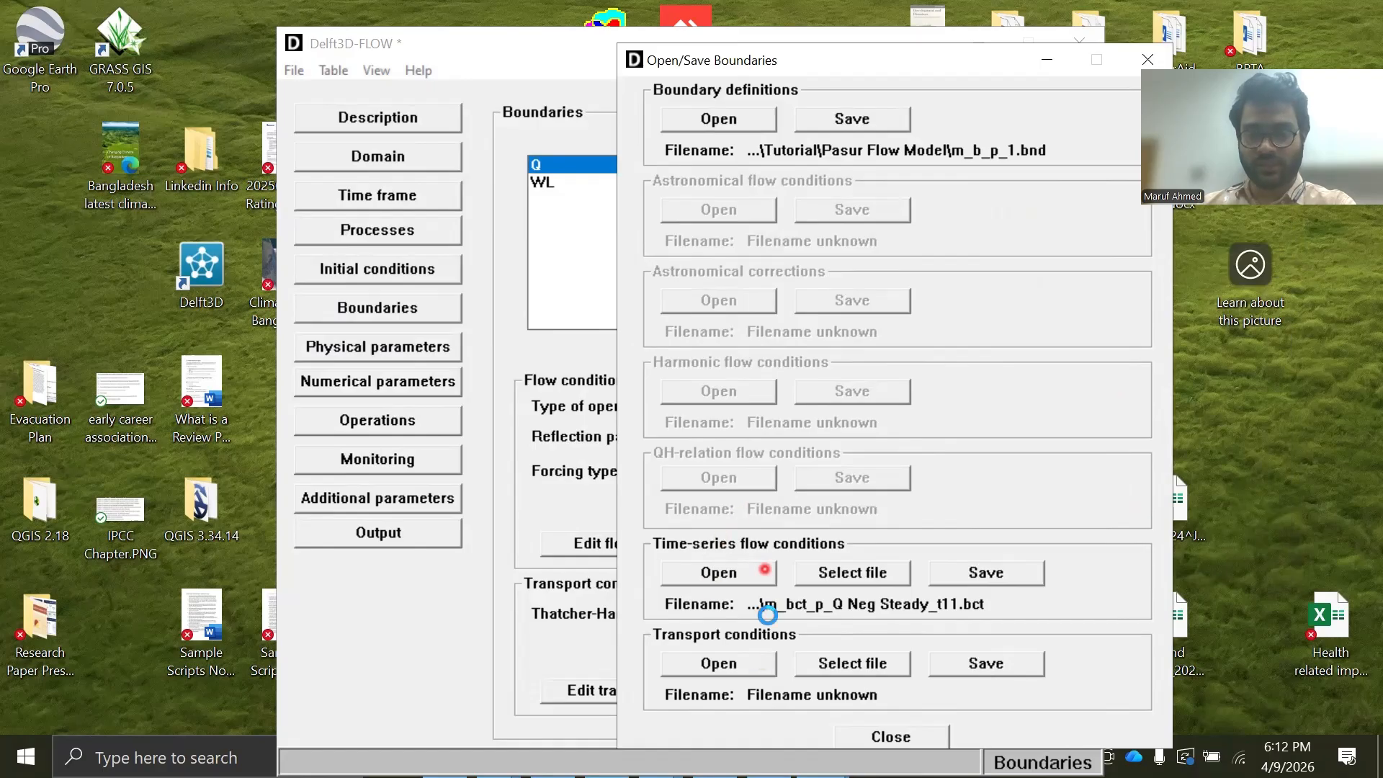
pyautogui.click(720, 666)
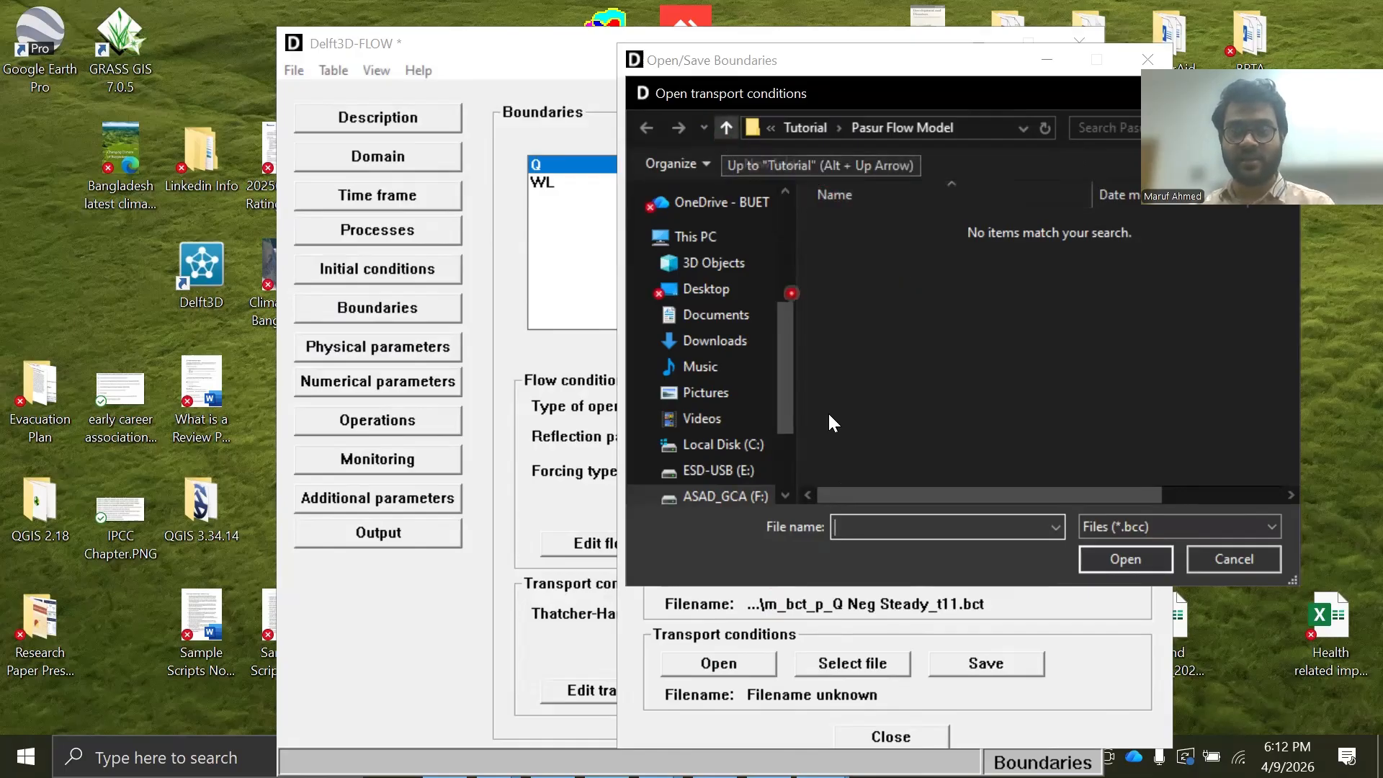
pyautogui.click(1218, 557)
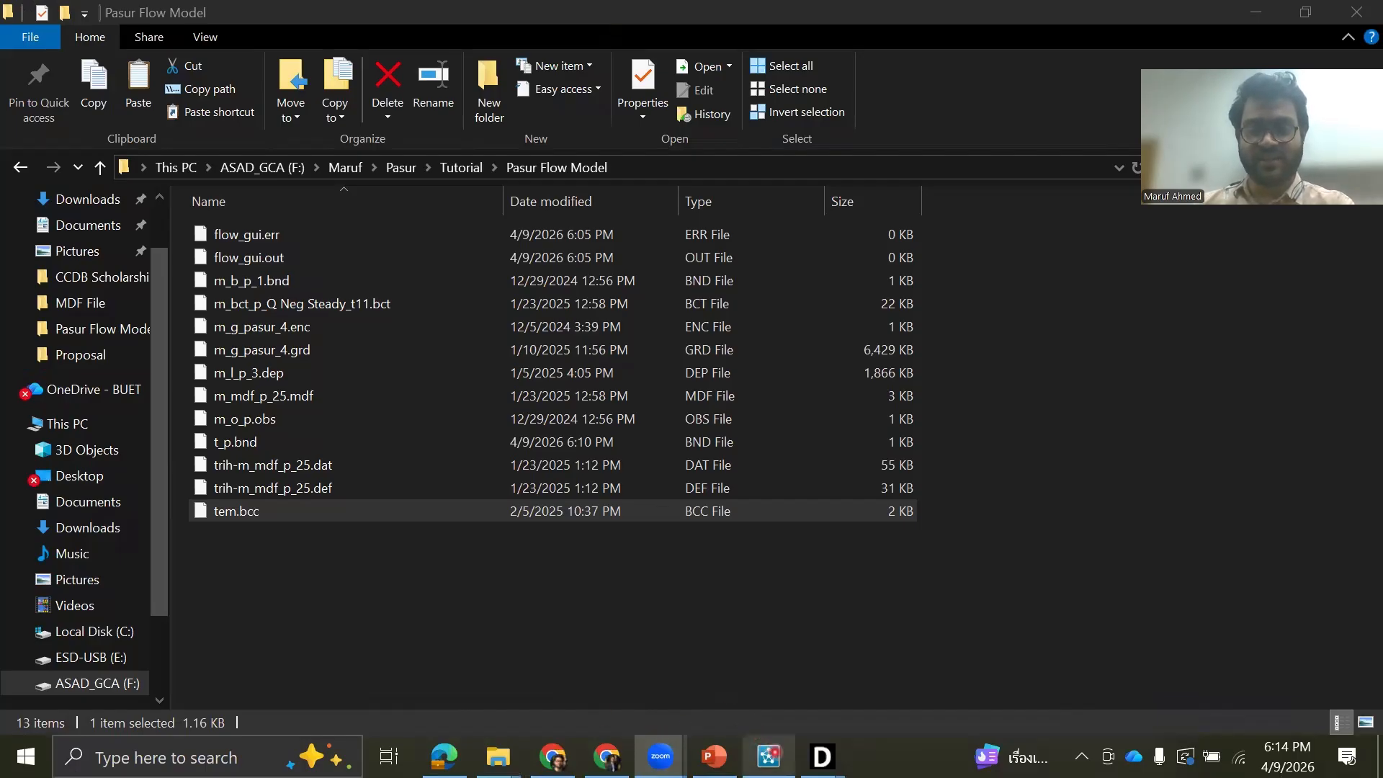
# Step: Try to load the transport conditions from tem.bcc, dismiss the warnings and close the Open/Save Boundaries dialog
pyautogui.moveTo(822, 756)
pyautogui.click(861, 632)
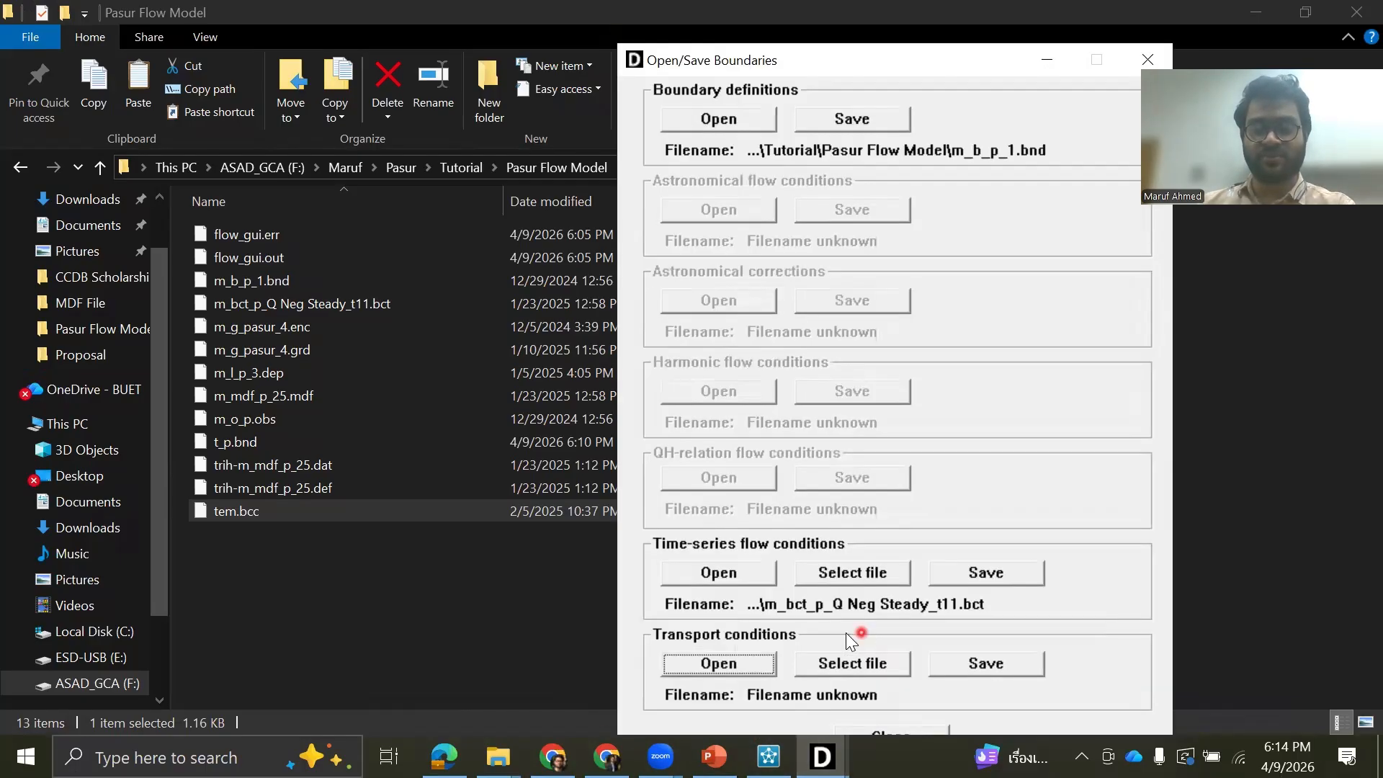
pyautogui.click(718, 659)
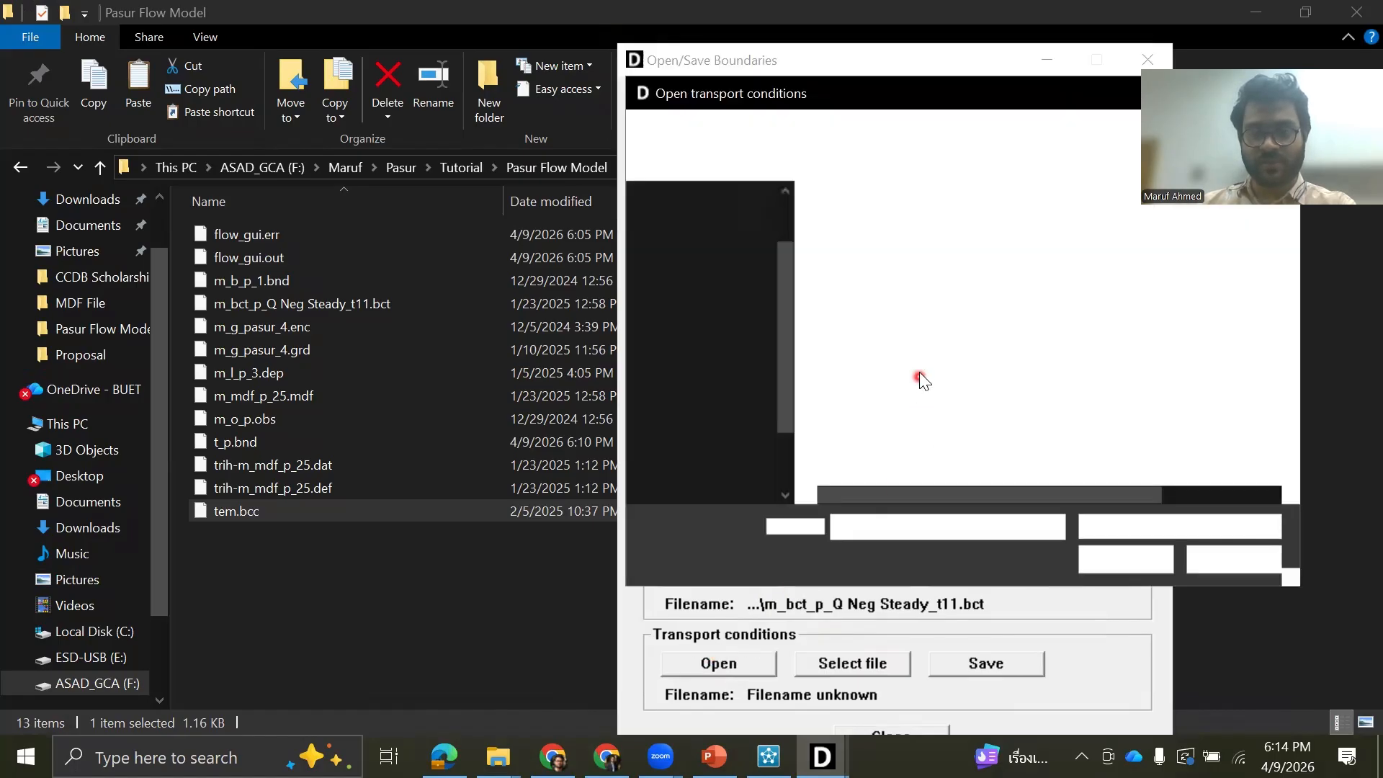
pyautogui.doubleClick(913, 234)
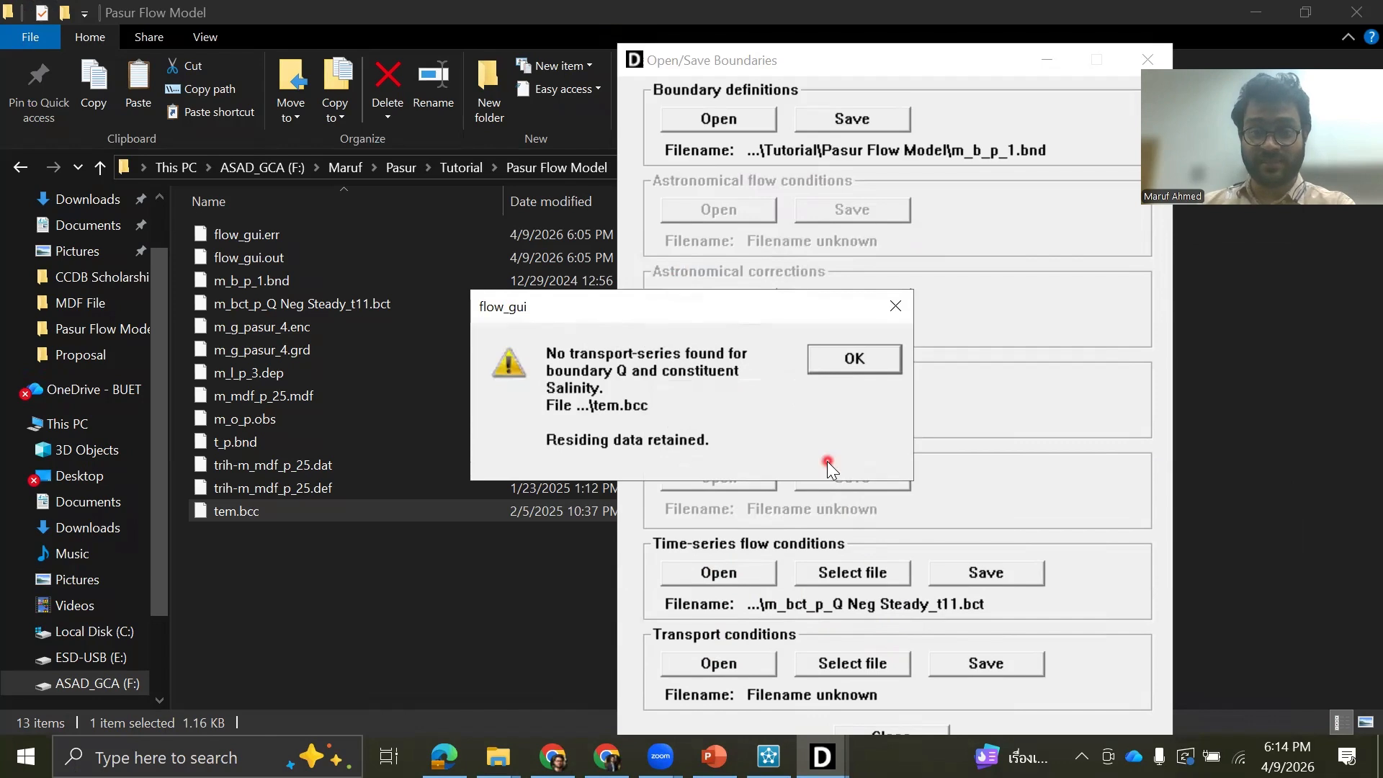
pyautogui.click(895, 306)
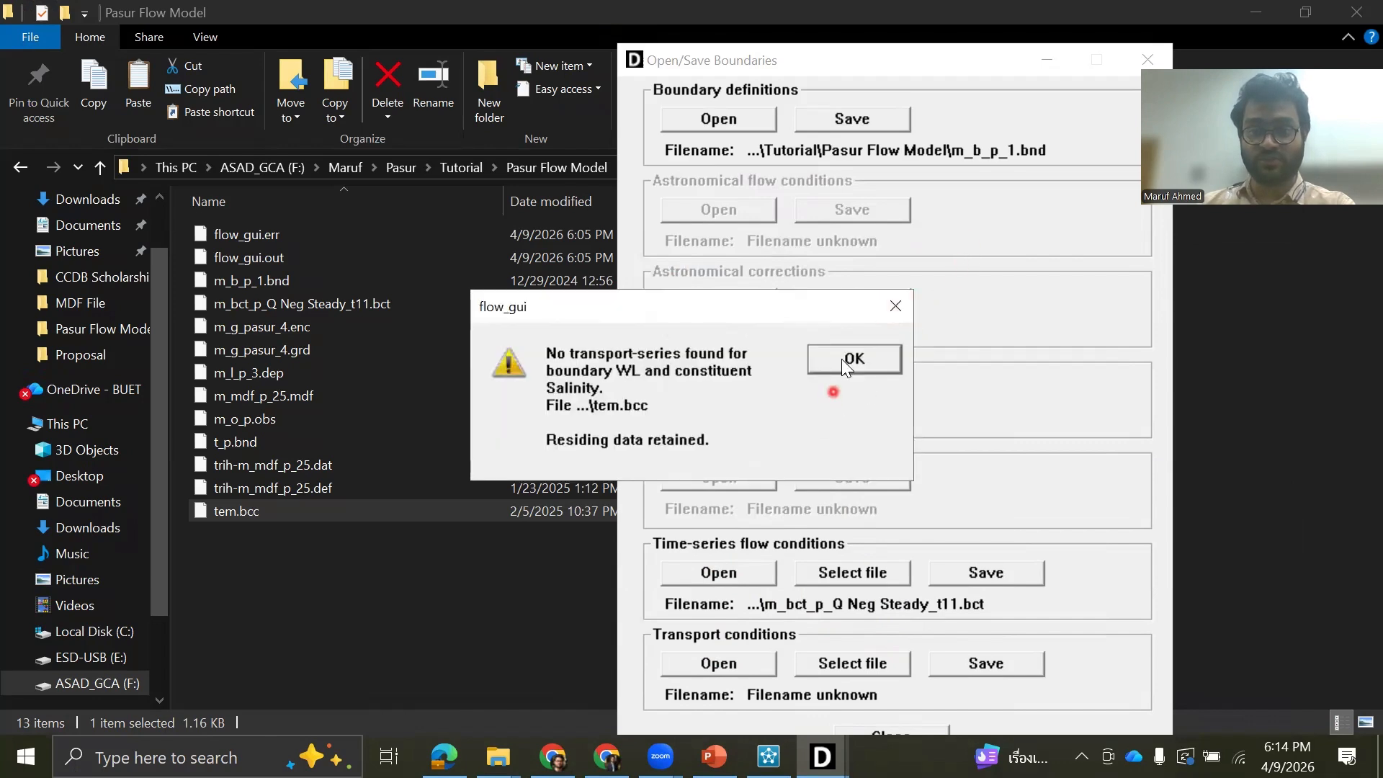
pyautogui.click(887, 316)
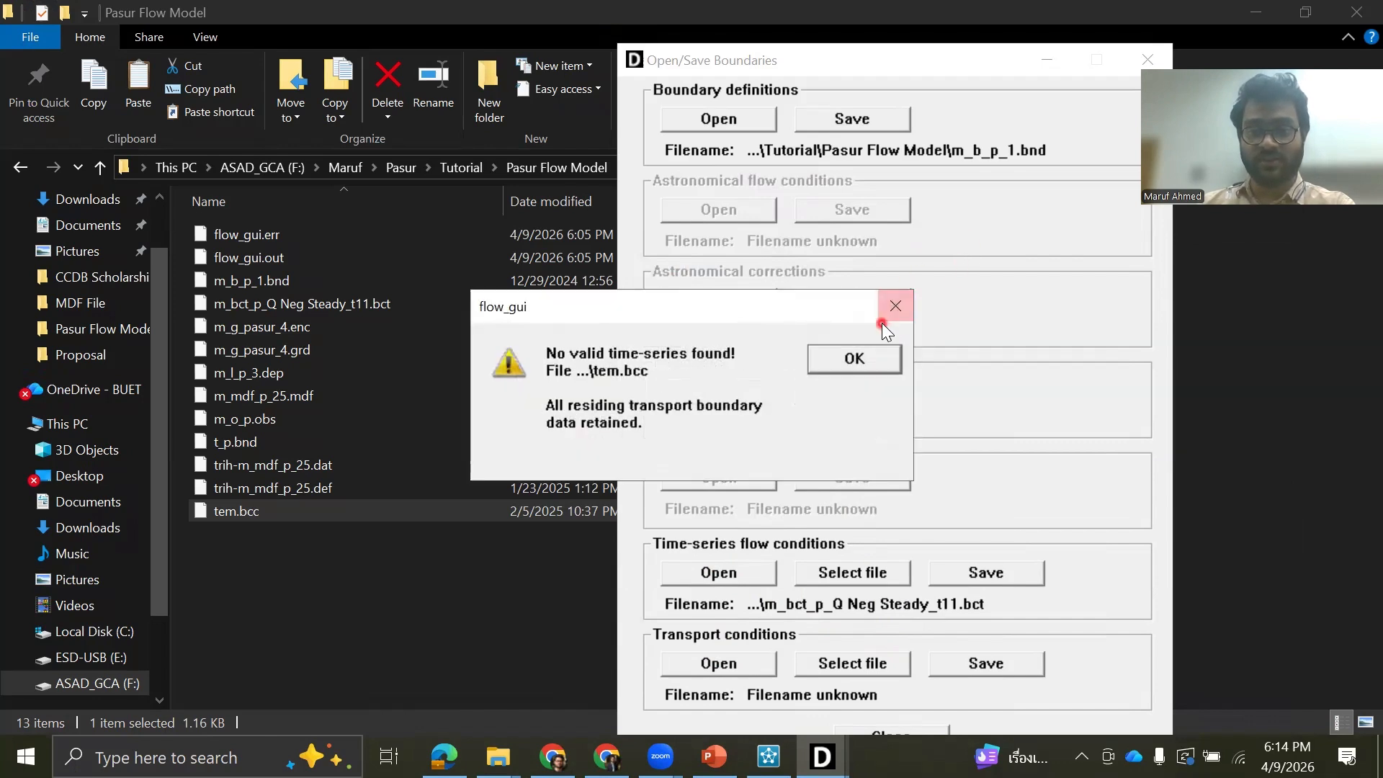
pyautogui.click(905, 311)
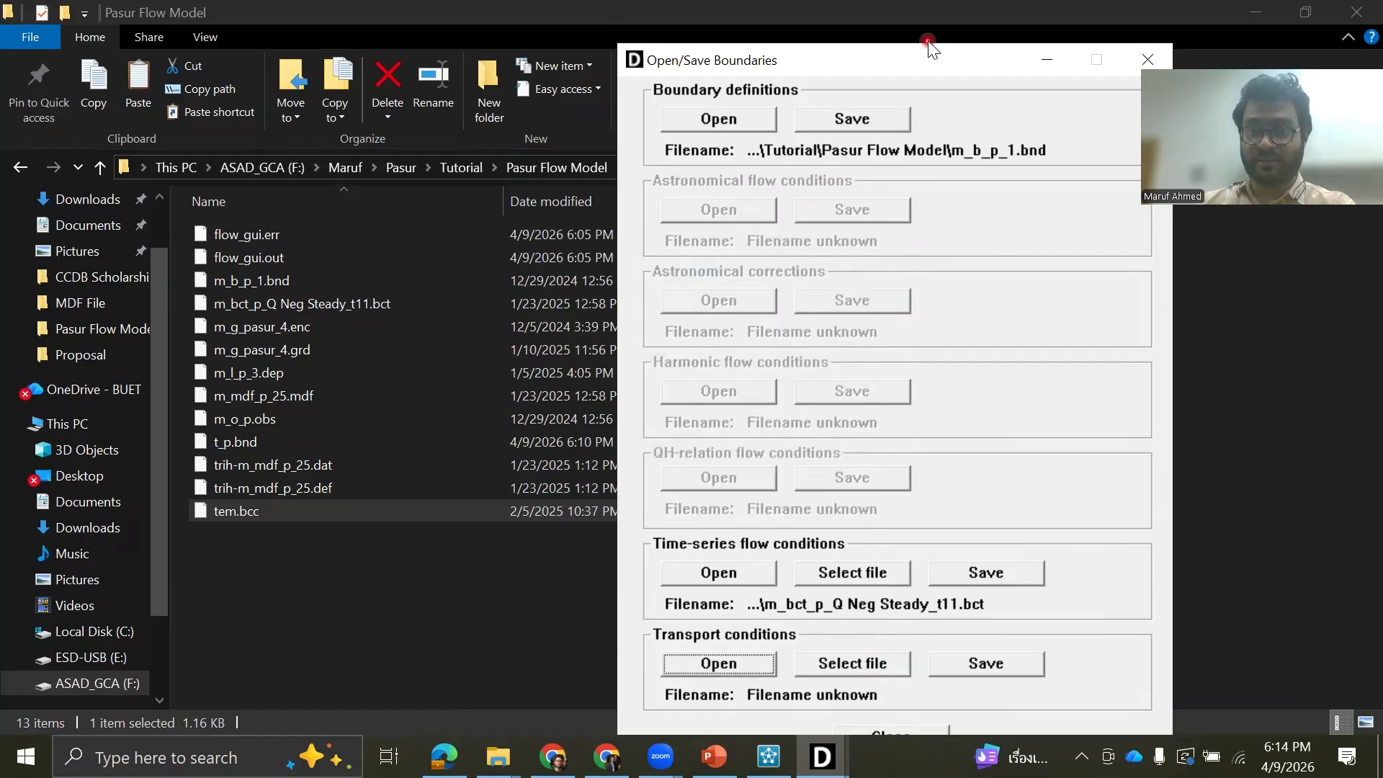
pyautogui.click(930, 65)
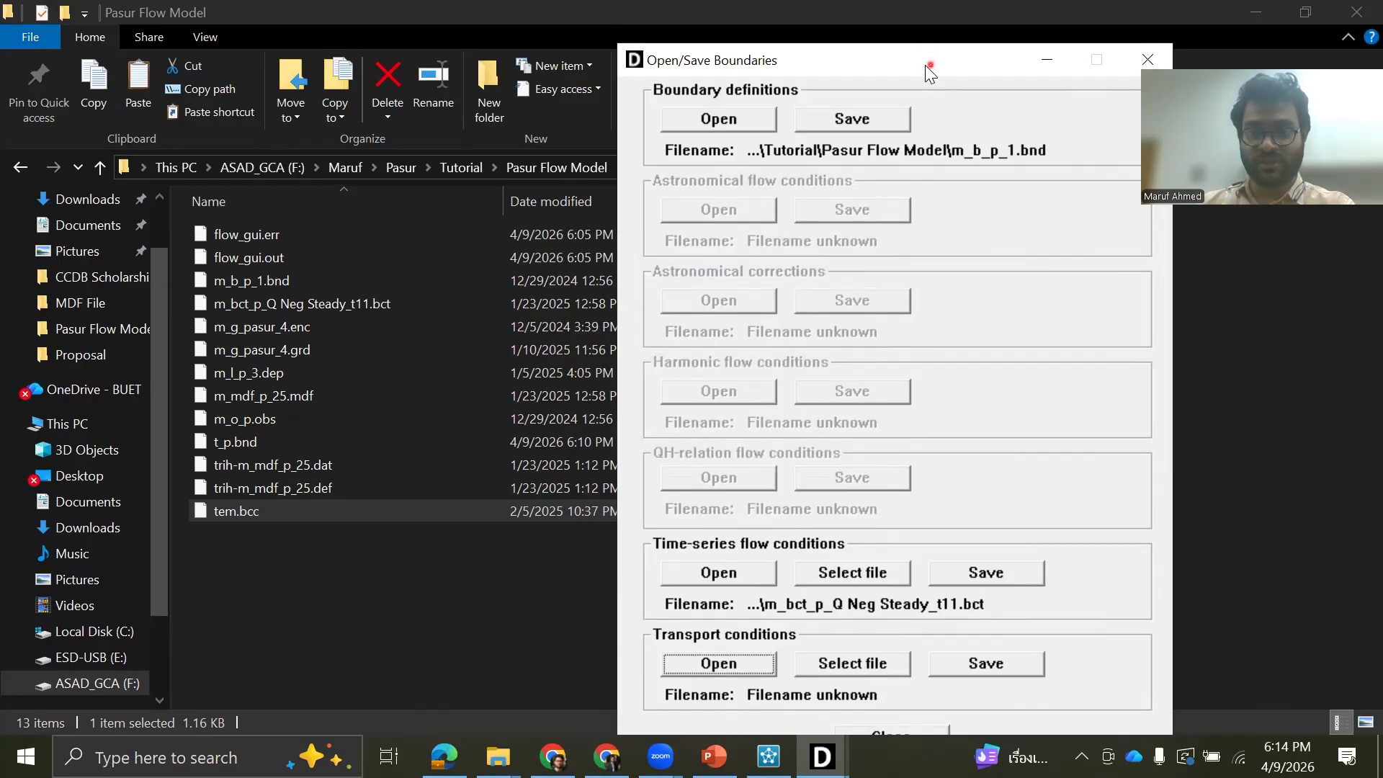
pyautogui.moveTo(931, 64); pyautogui.dragTo(848, 49)
pyautogui.click(801, 713)
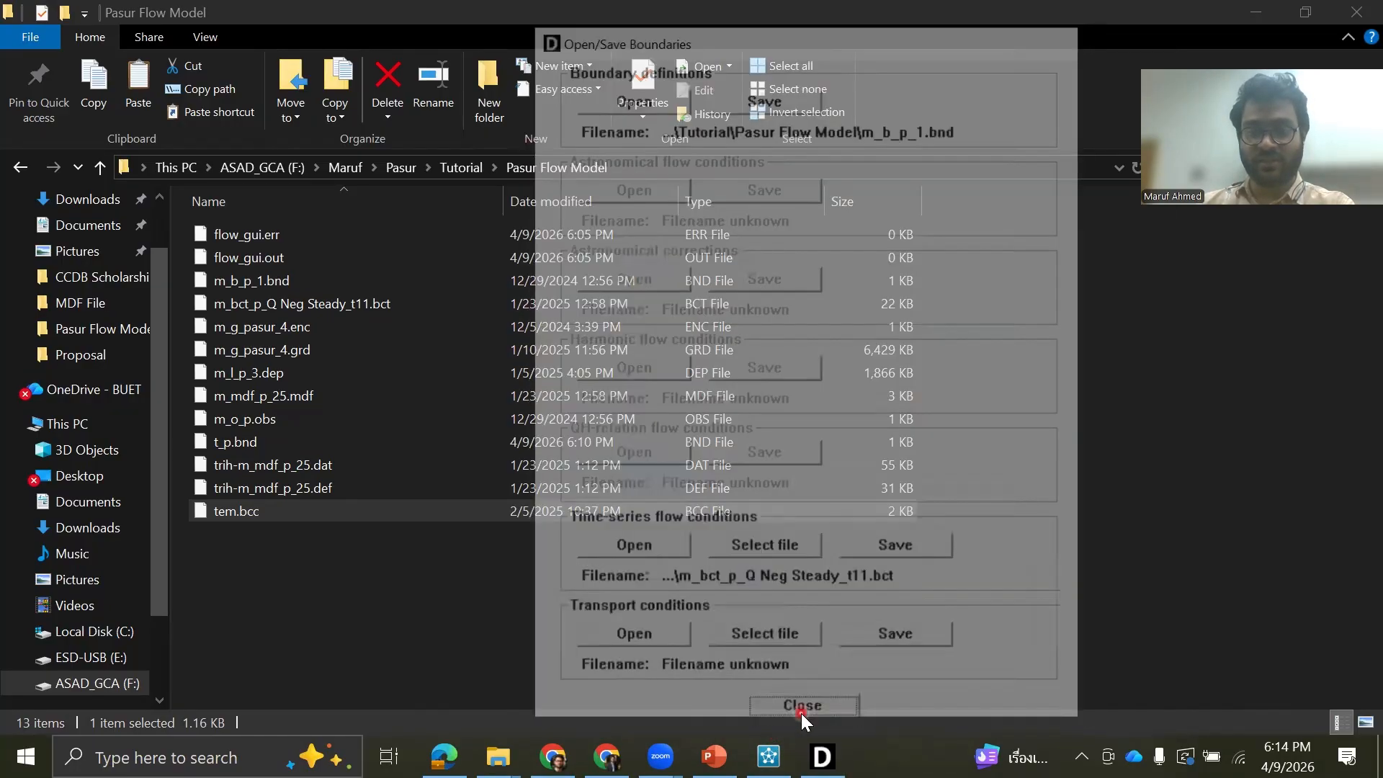
# Step: Switch the modelled constituent in the processes from Salinity to Temperature
pyautogui.click(822, 756)
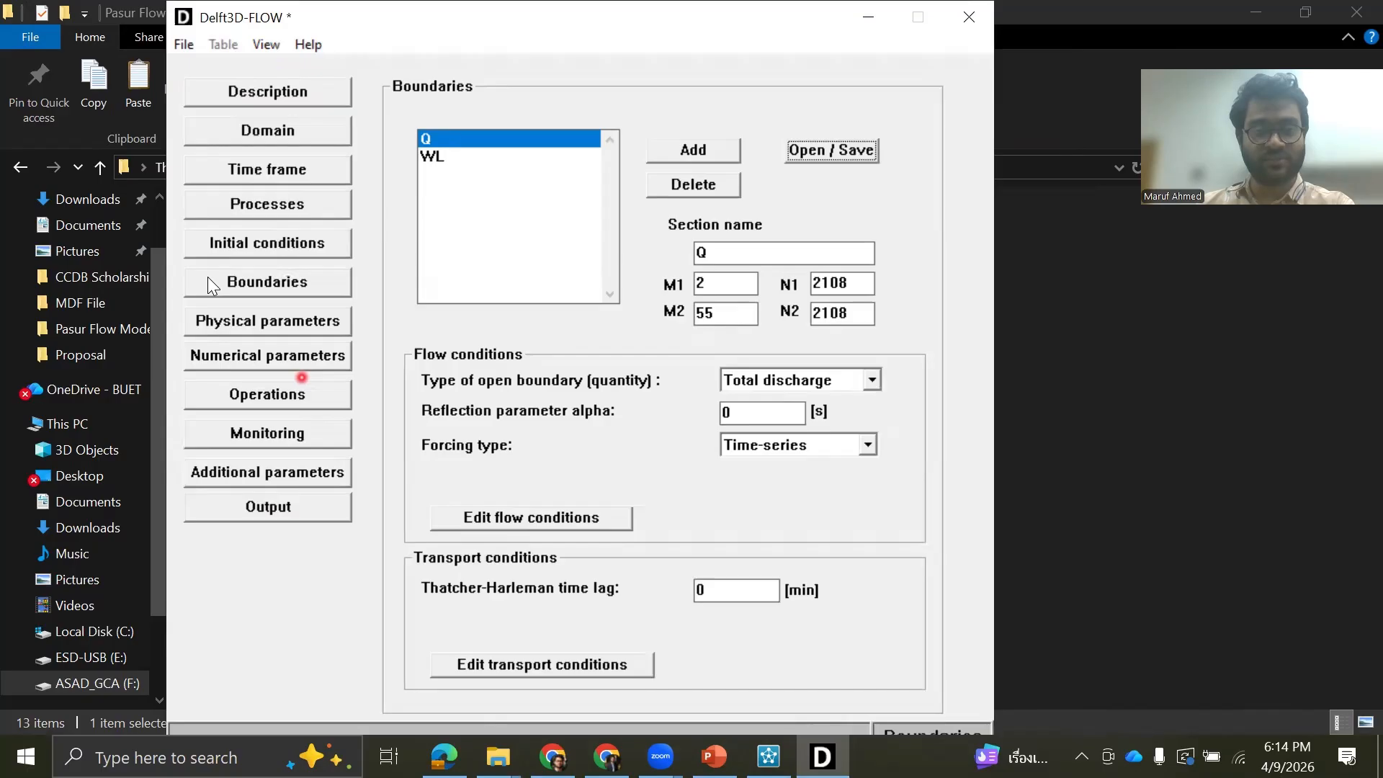
pyautogui.click(313, 198)
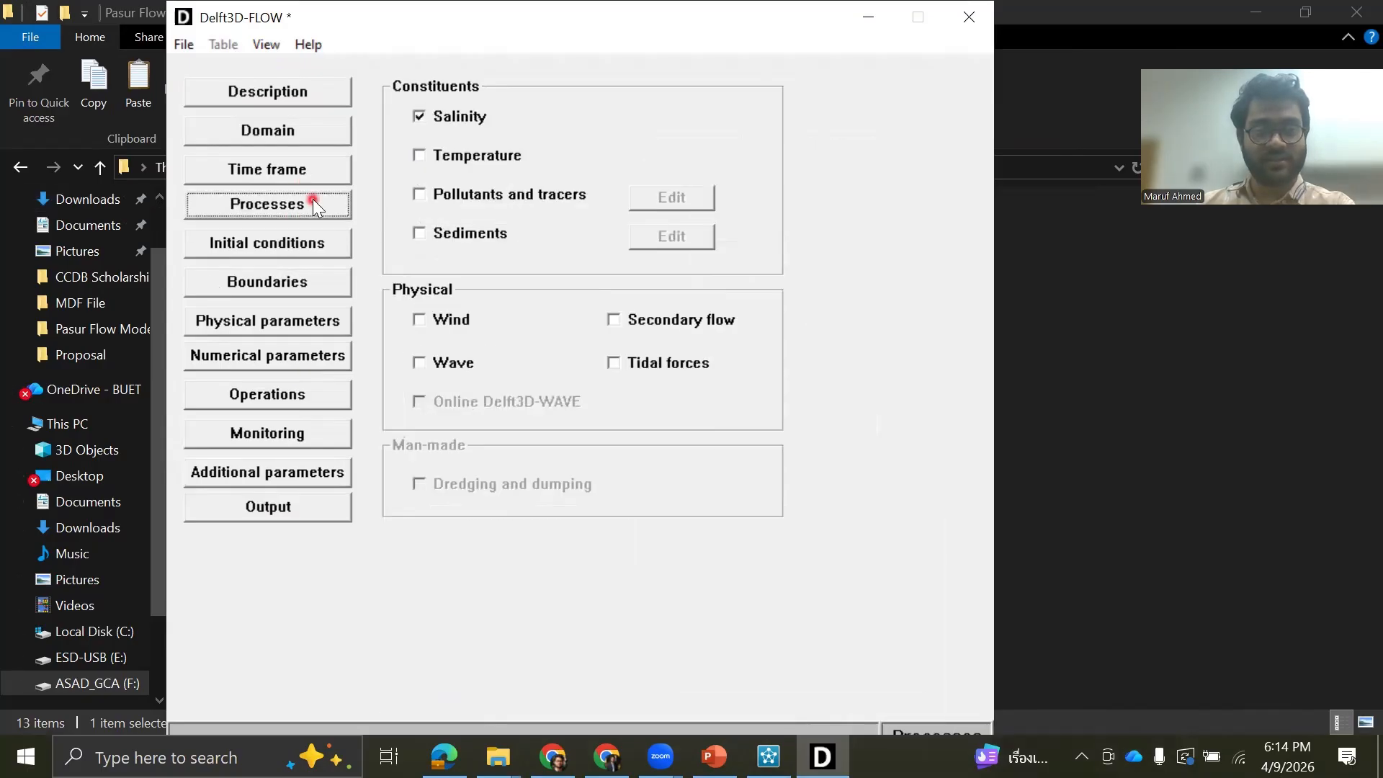
pyautogui.click(438, 163)
pyautogui.click(419, 118)
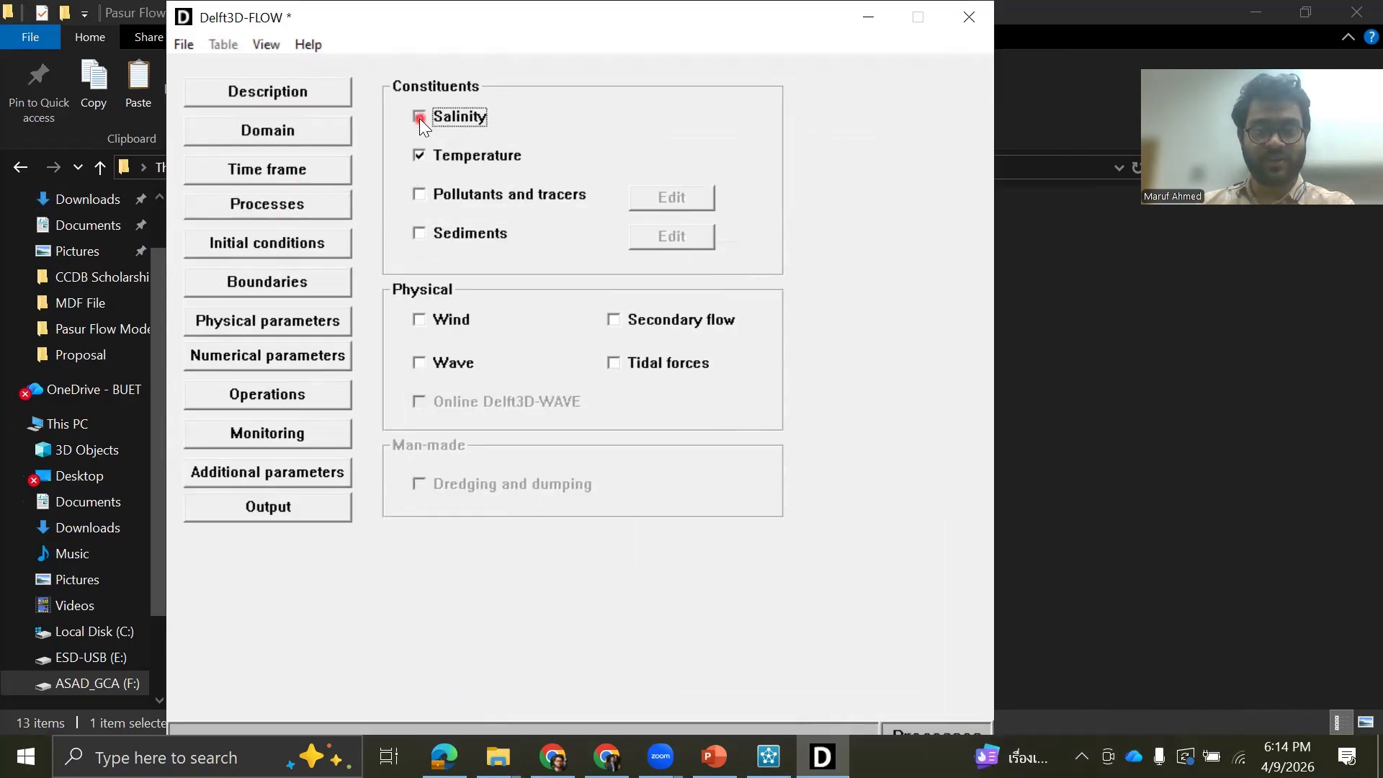
# Step: Load the transport conditions for the open boundaries from tem.bcc and close the Open/Save Boundaries dialog
pyautogui.click(319, 277)
pyautogui.click(850, 151)
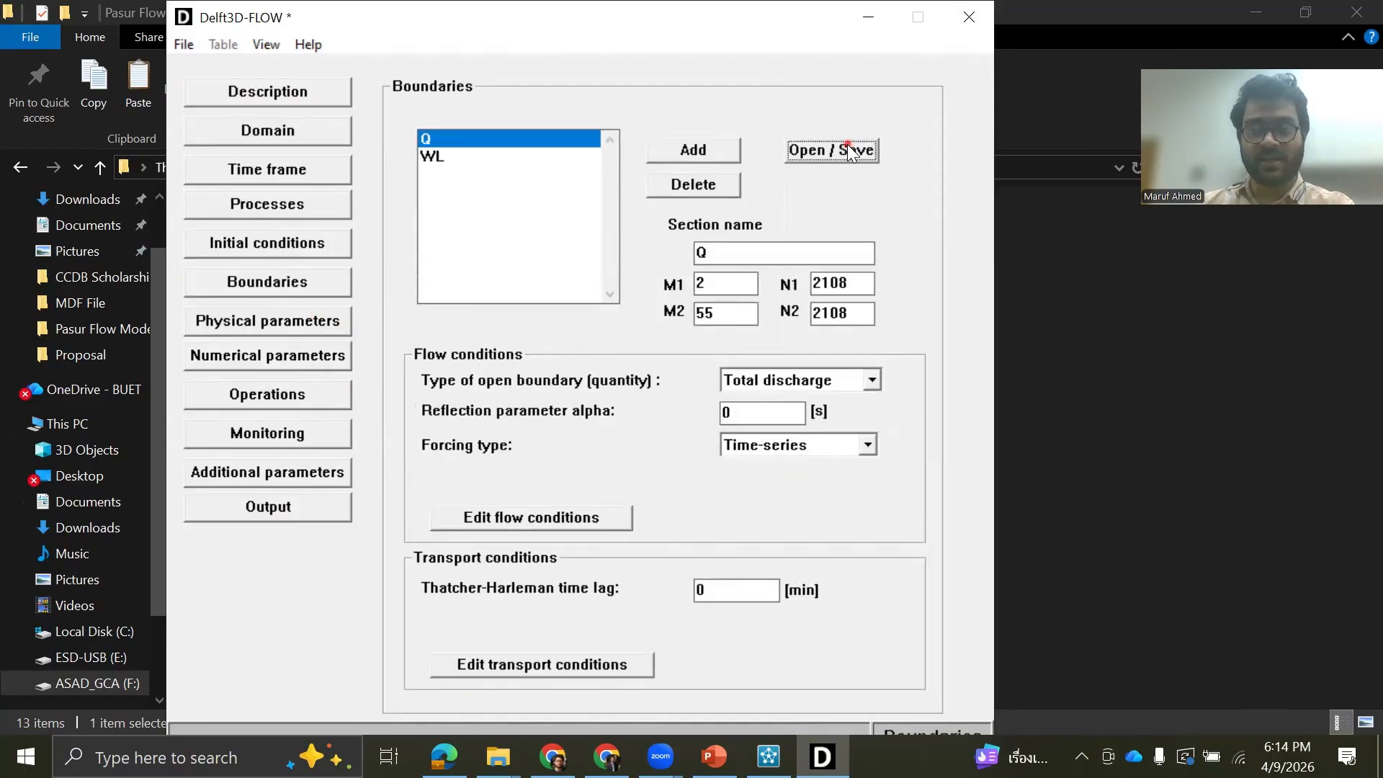
pyautogui.click(627, 639)
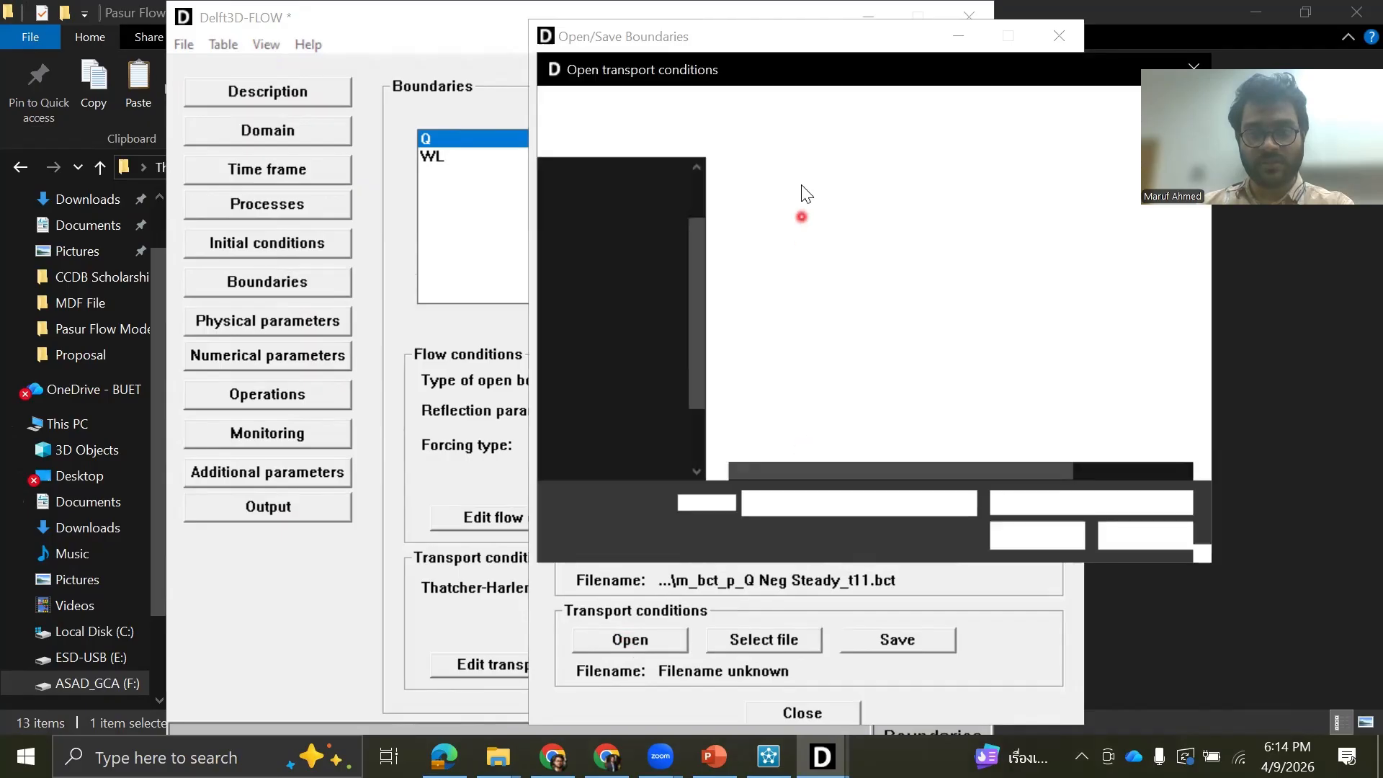
pyautogui.doubleClick(799, 203)
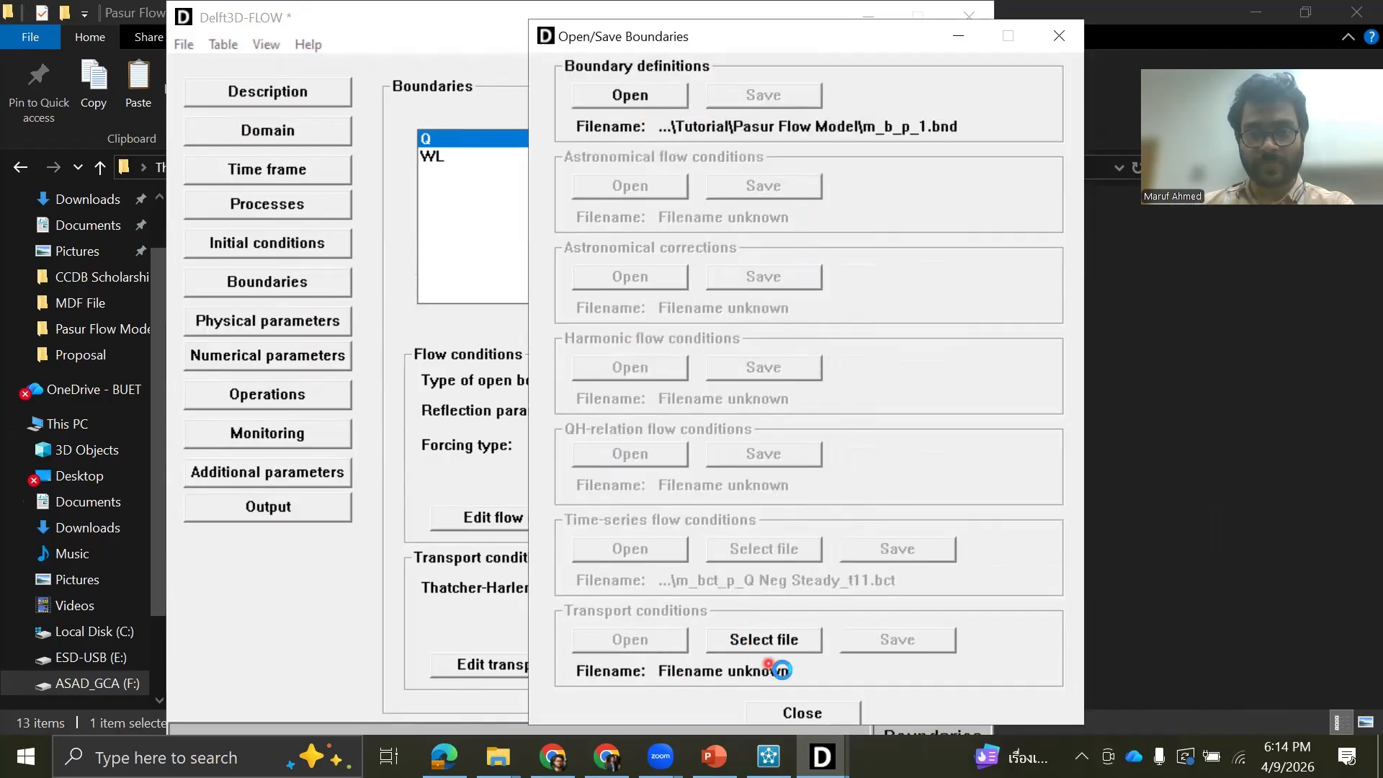
pyautogui.click(811, 713)
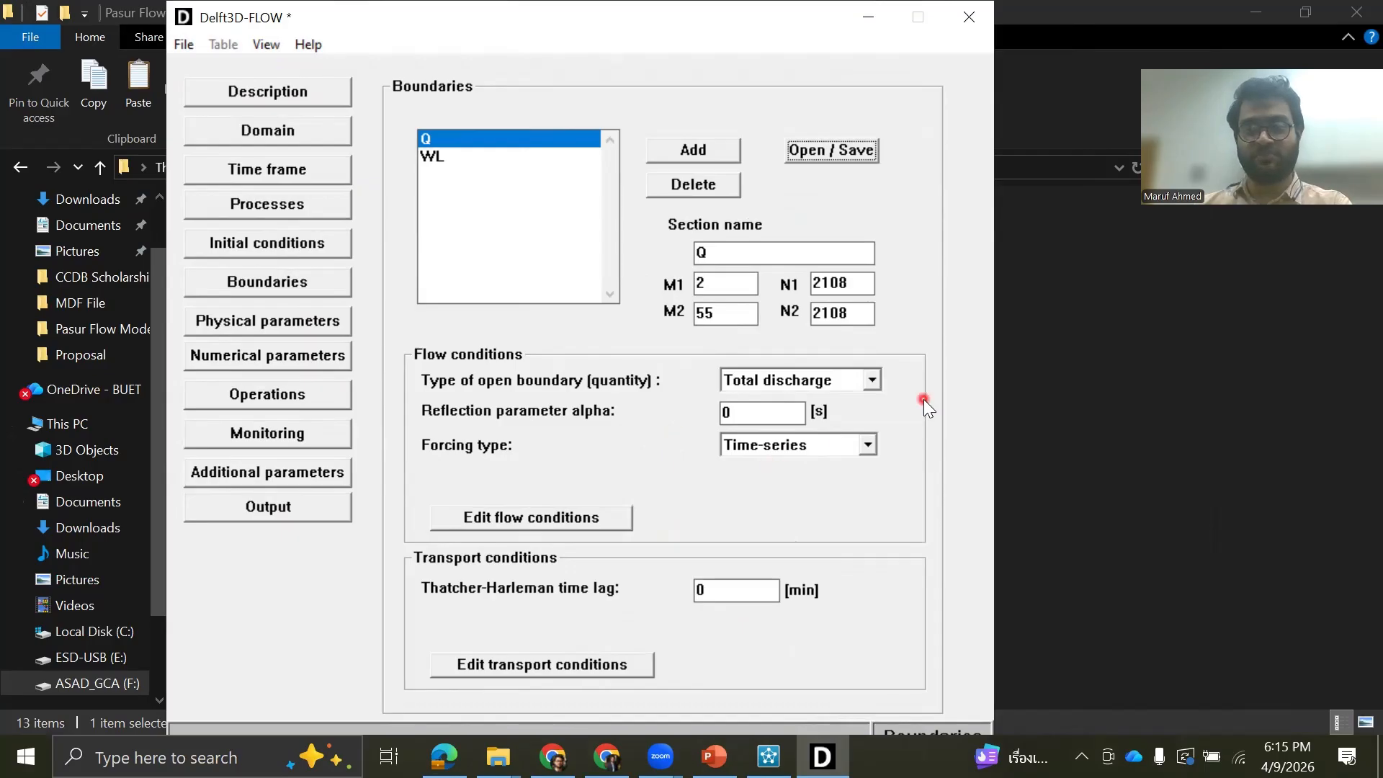
# Step: Set boundary Q's open boundary type to Total discharge and its forcing type to Time-series
pyautogui.click(871, 381)
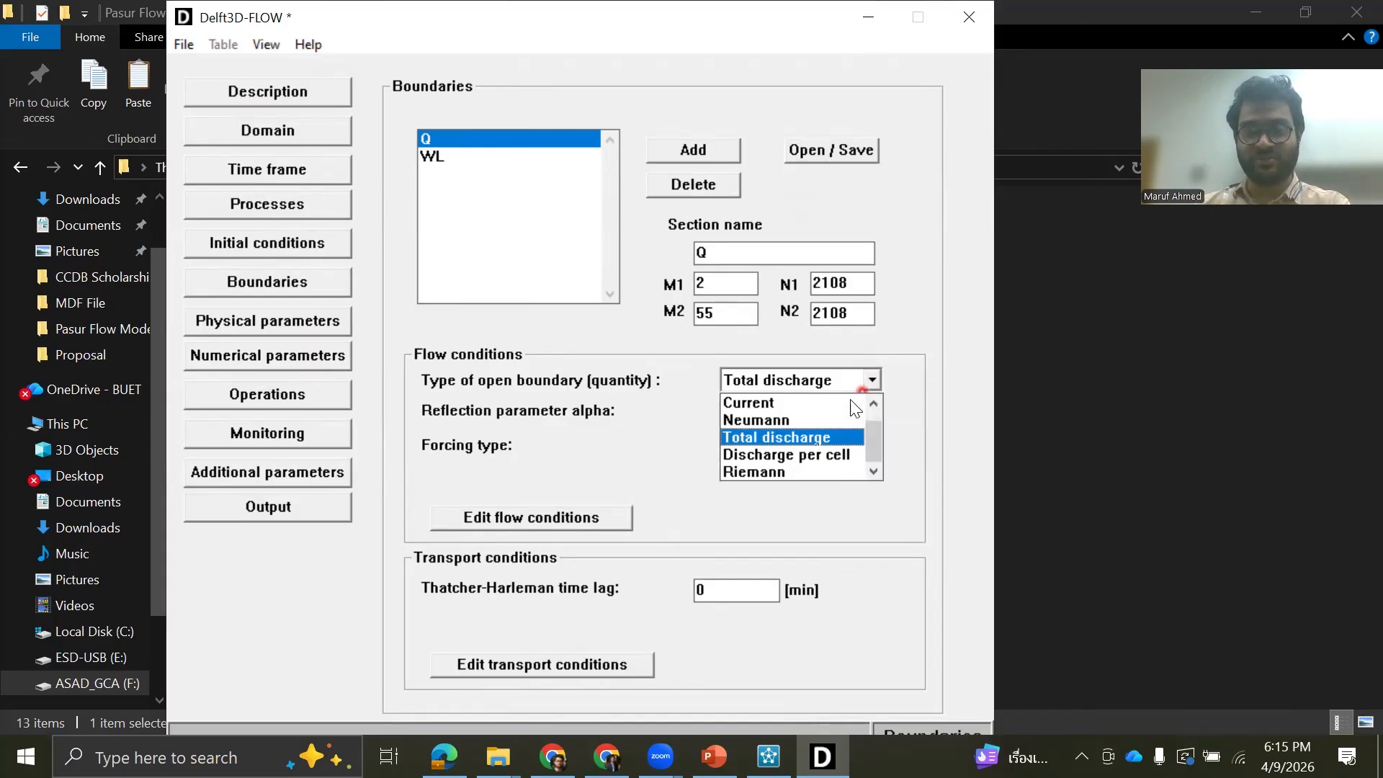
pyautogui.click(793, 439)
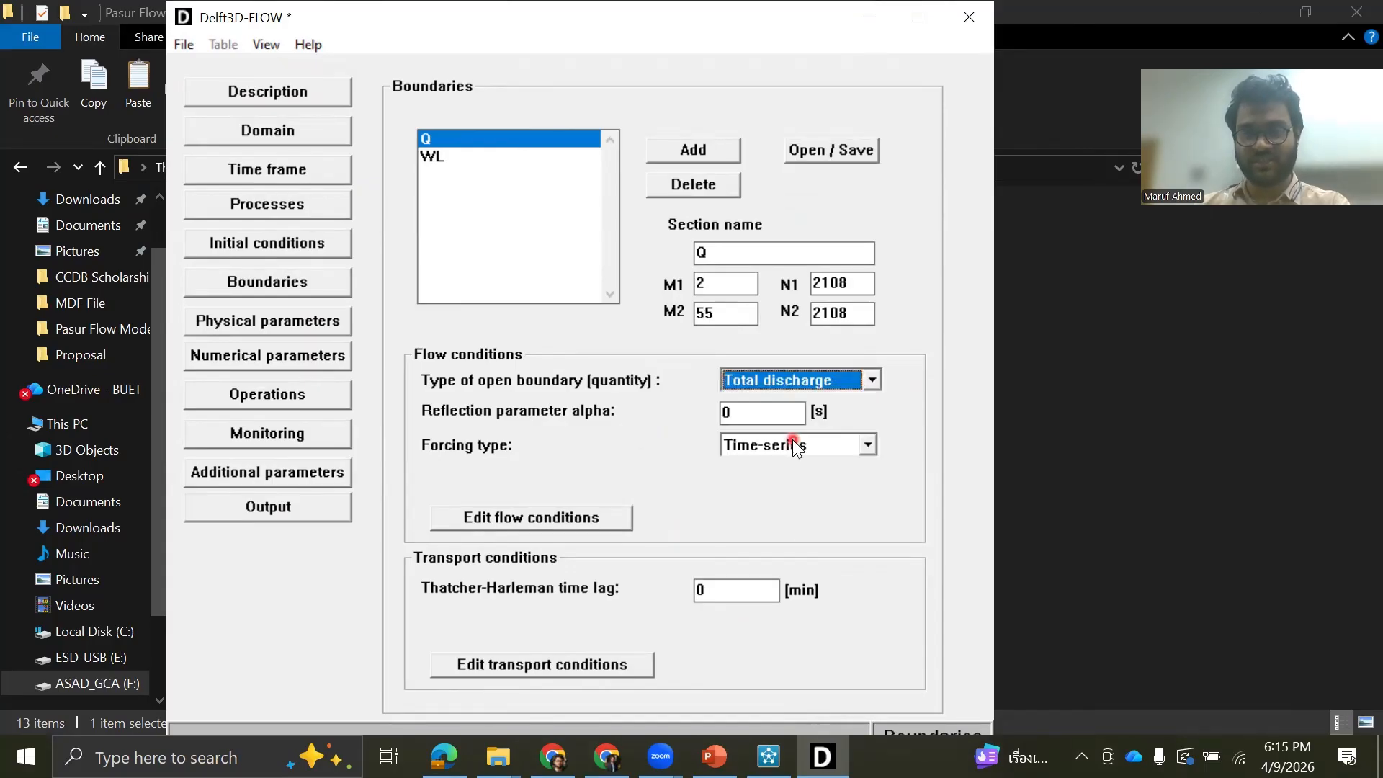
pyautogui.click(868, 442)
pyautogui.click(868, 441)
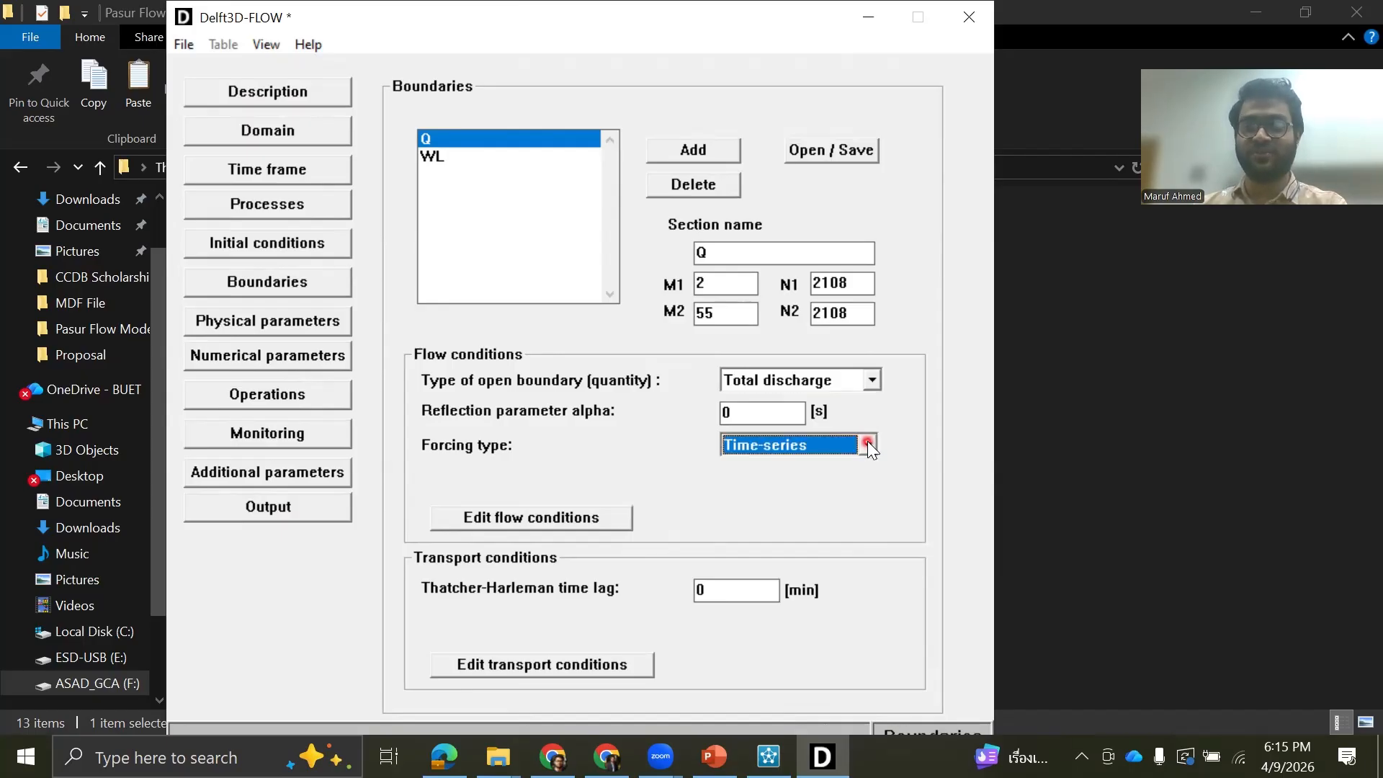
pyautogui.click(867, 441)
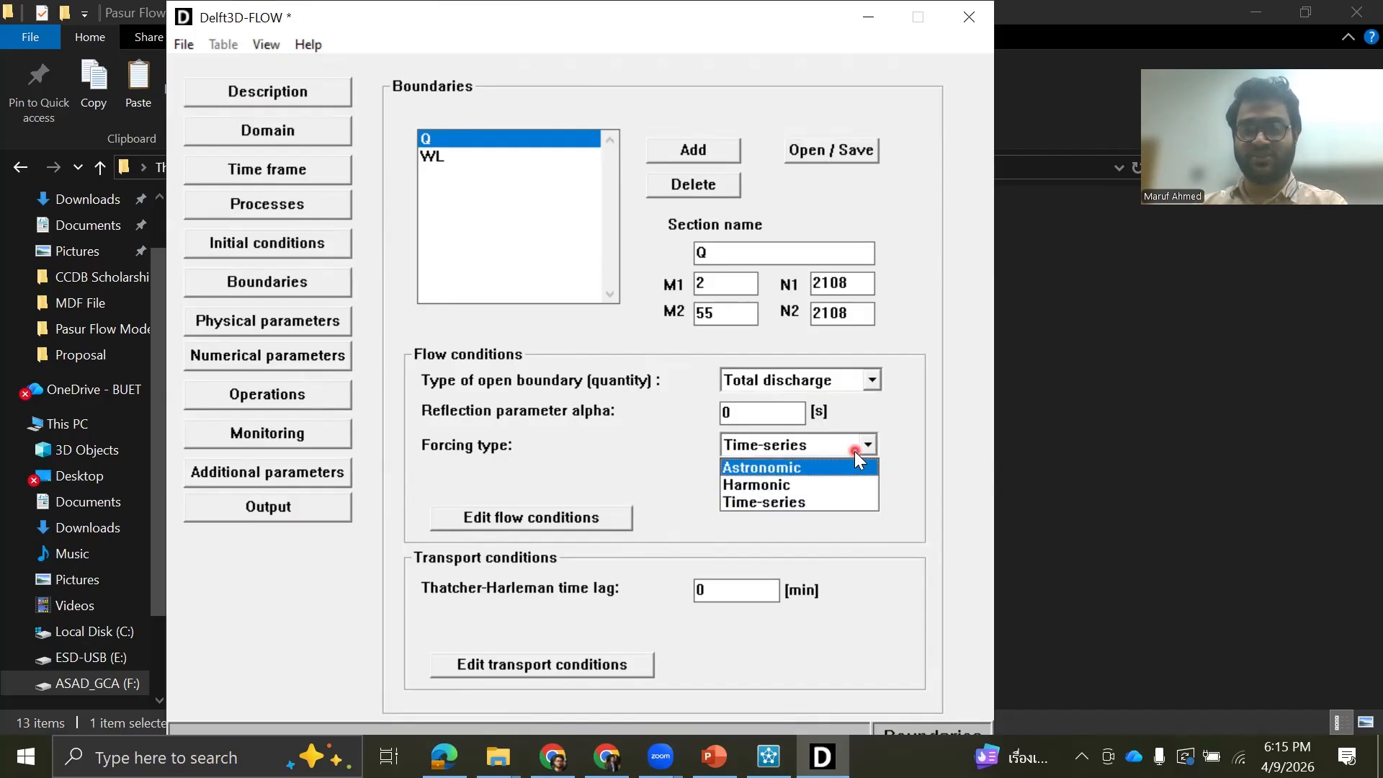
pyautogui.click(827, 499)
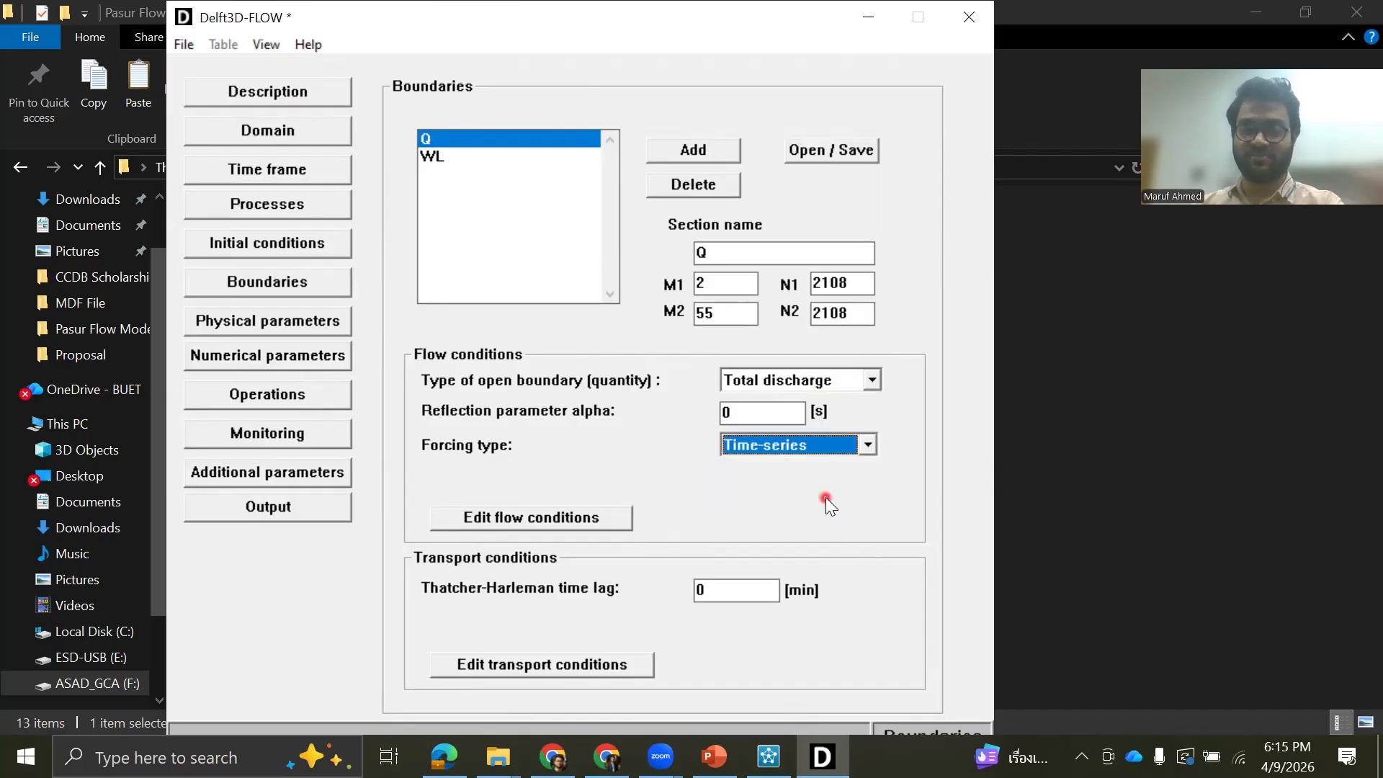
# Step: Review the discharge time series in boundary Q's flow conditions and close the table
pyautogui.click(594, 523)
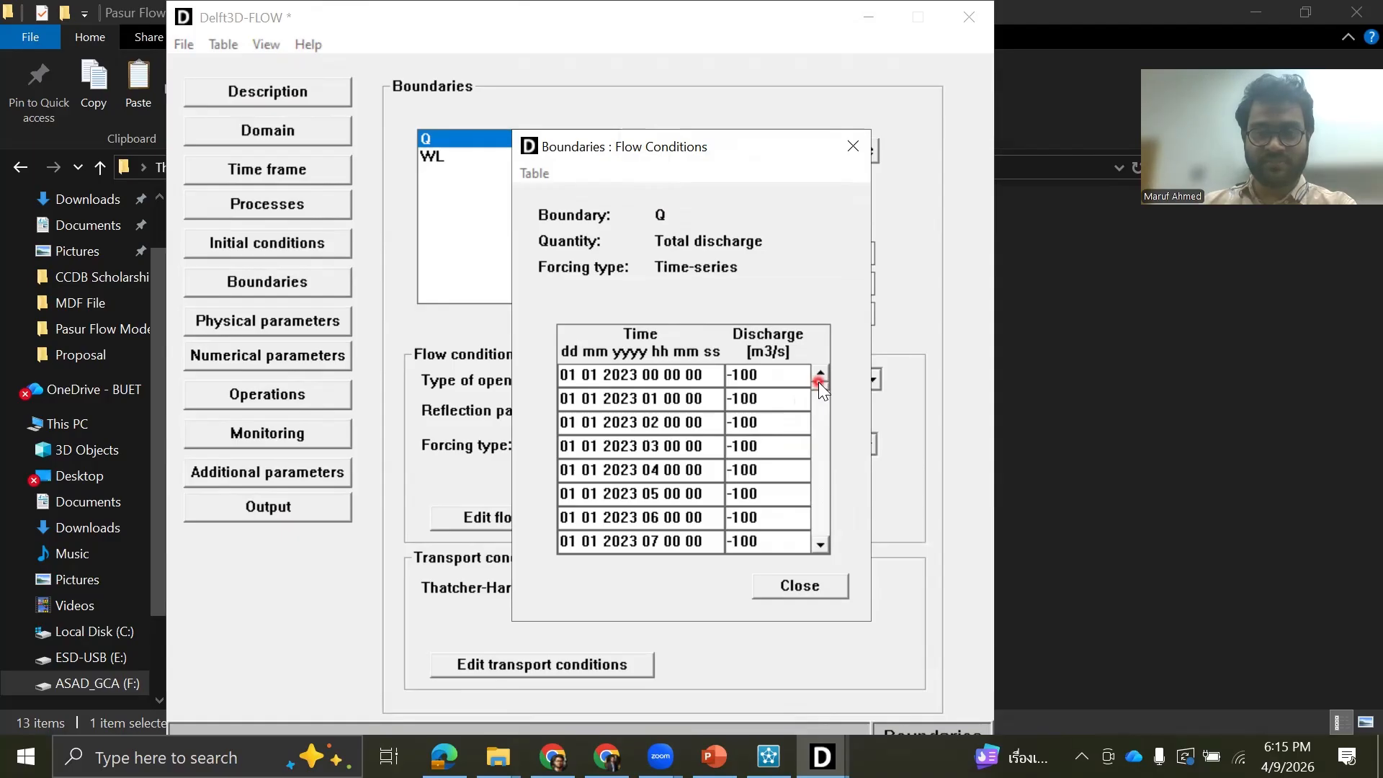
pyautogui.moveTo(819, 383); pyautogui.dragTo(812, 563)
pyautogui.click(798, 587)
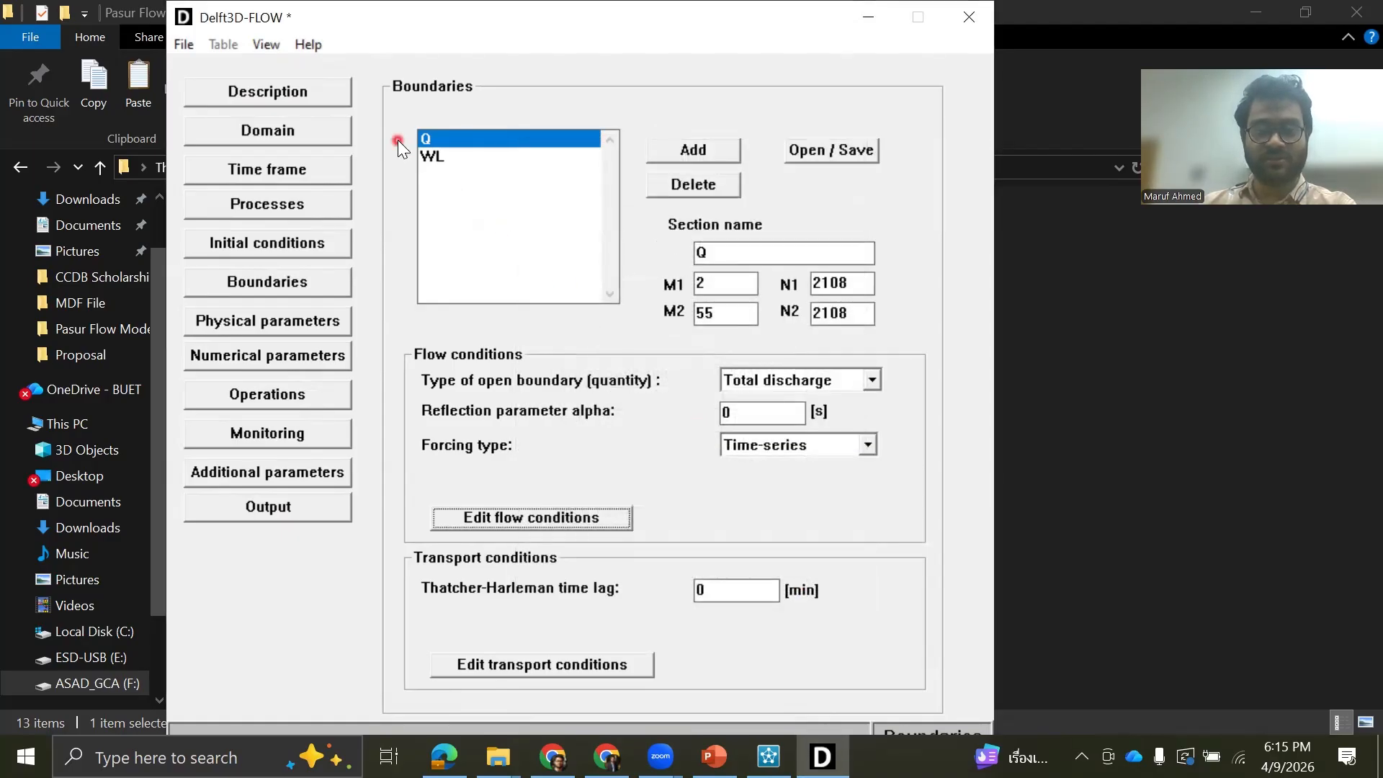
# Step: Review boundary WL's water level time series and its temperature transport conditions
pyautogui.click(427, 155)
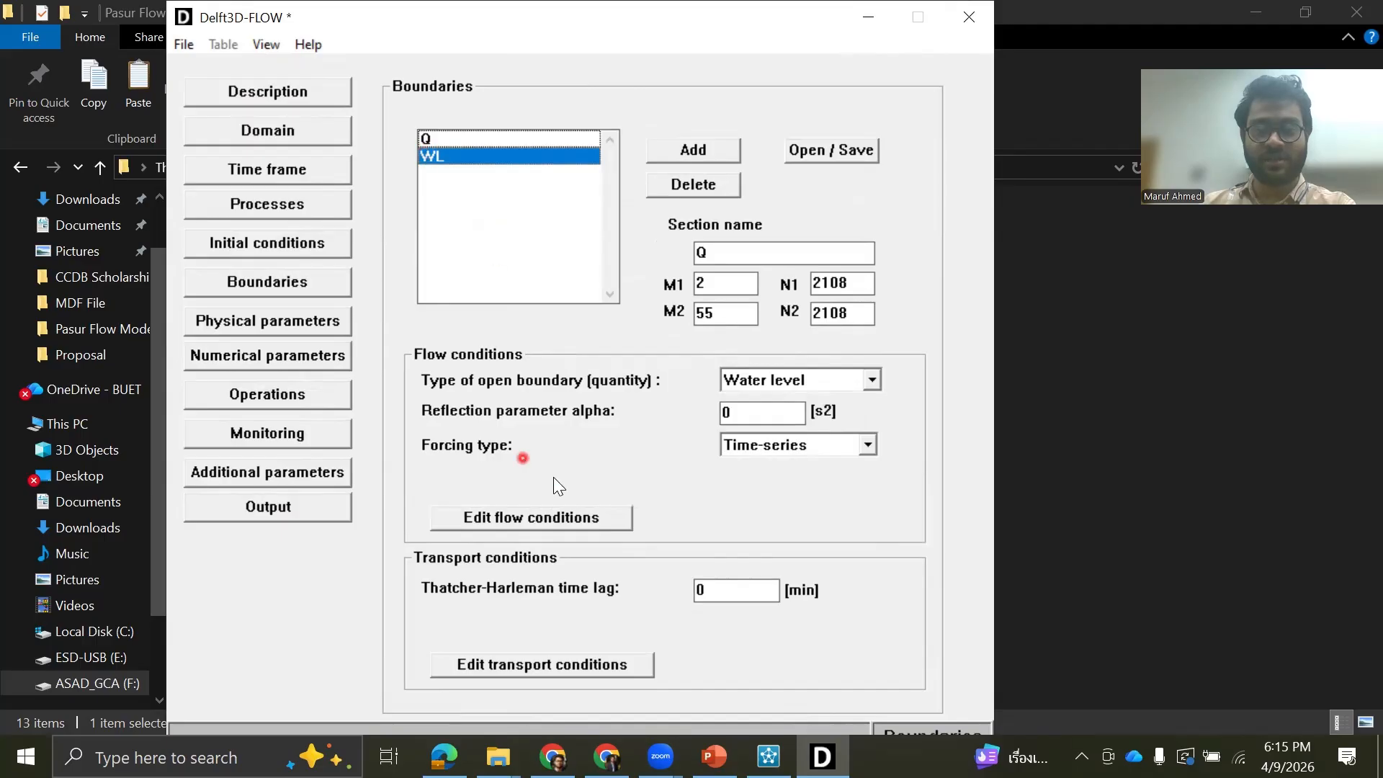
pyautogui.click(595, 508)
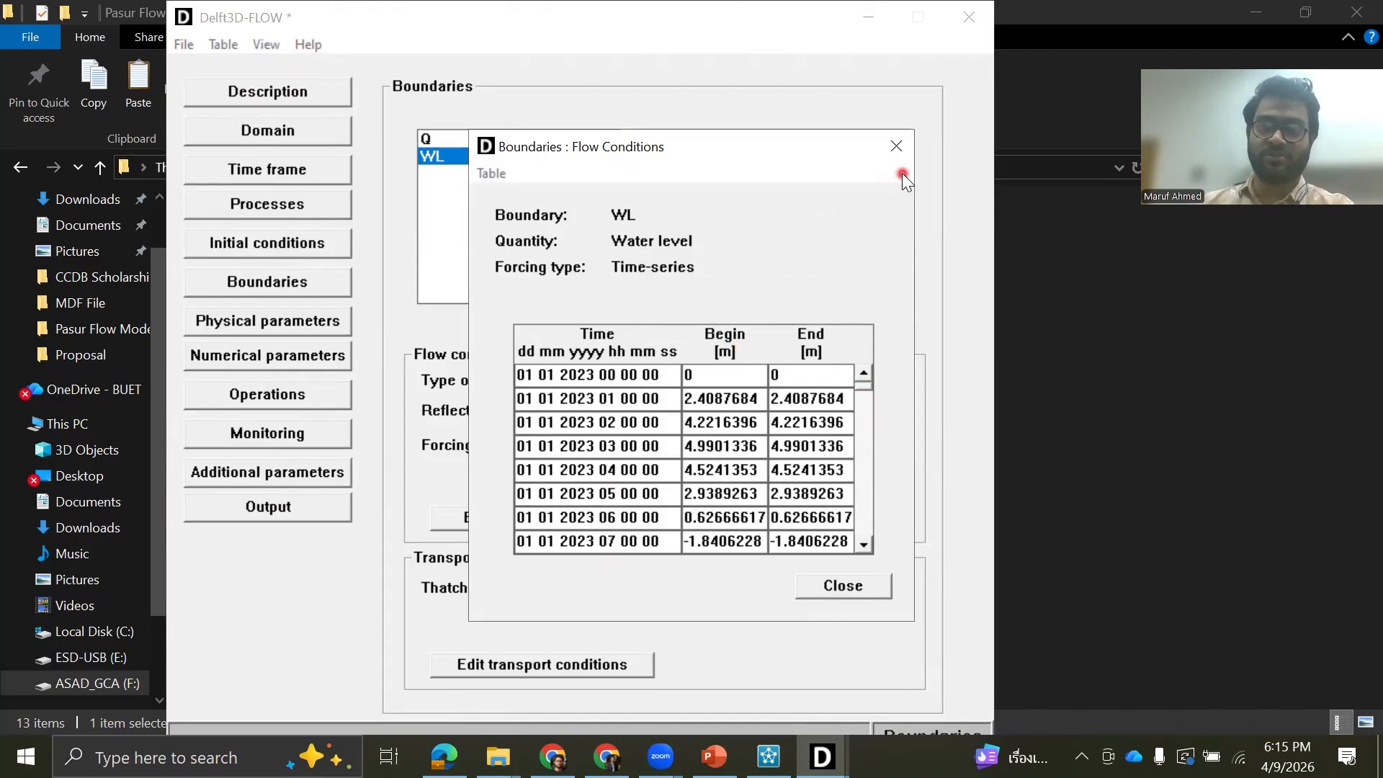
pyautogui.click(896, 146)
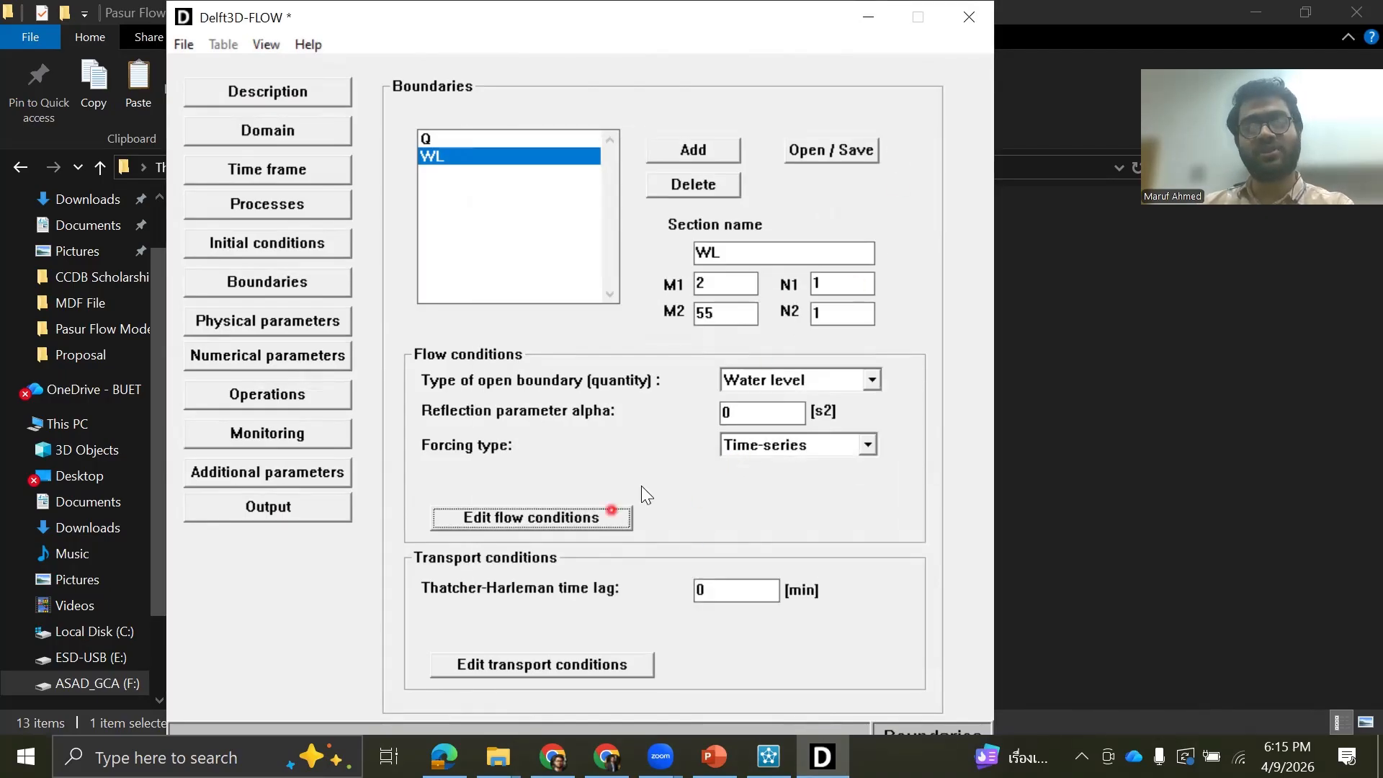
pyautogui.click(627, 670)
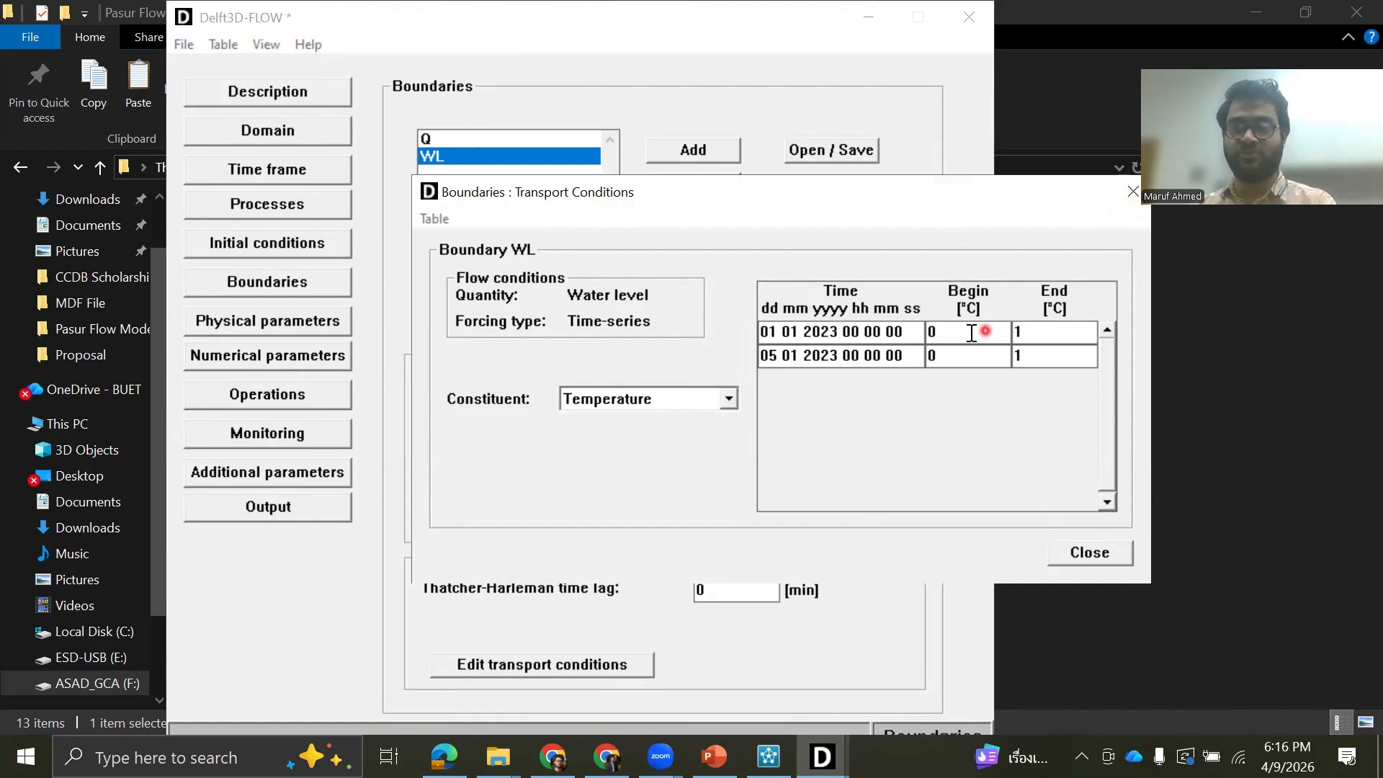
pyautogui.click(1132, 192)
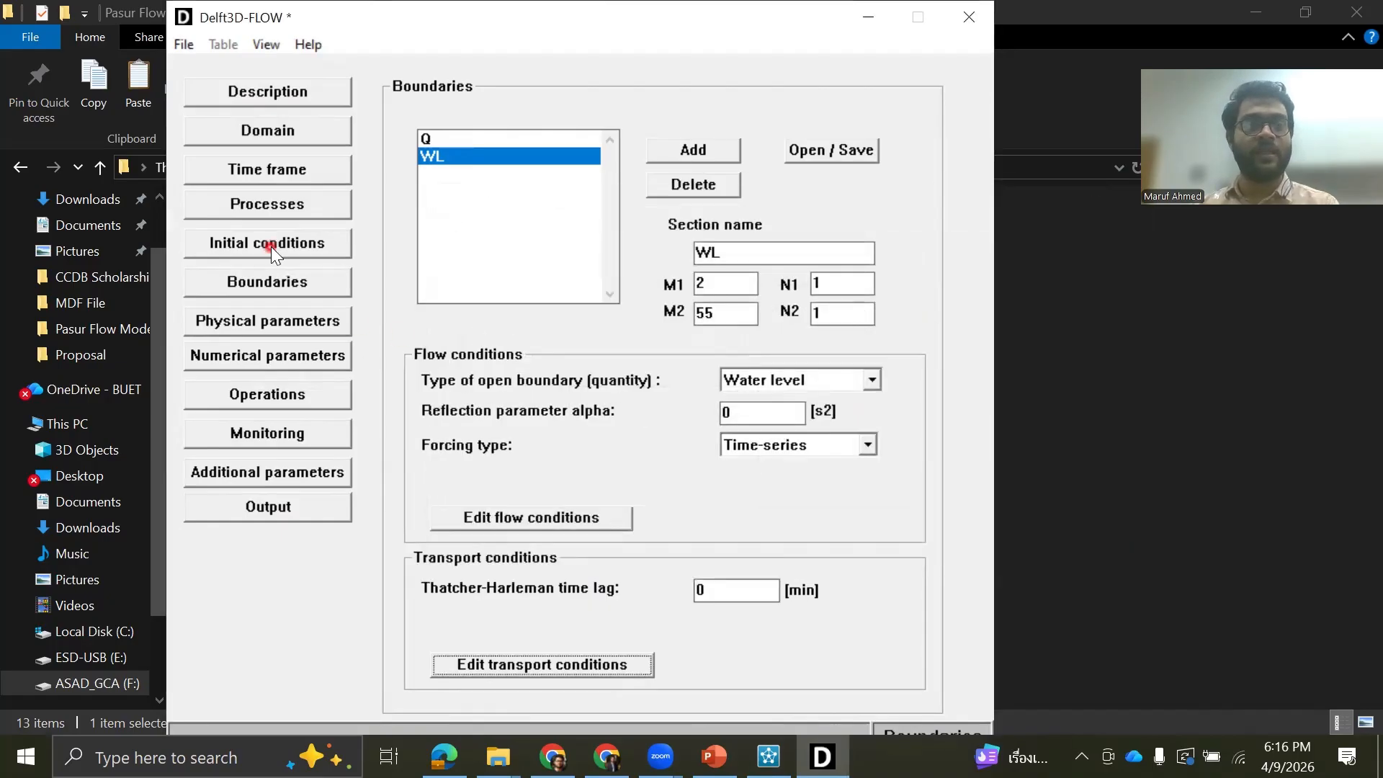
# Step: In the physical parameters, set the bottom roughness formula to Manning with uniform U and V values of 0.065
pyautogui.click(301, 278)
pyautogui.click(319, 317)
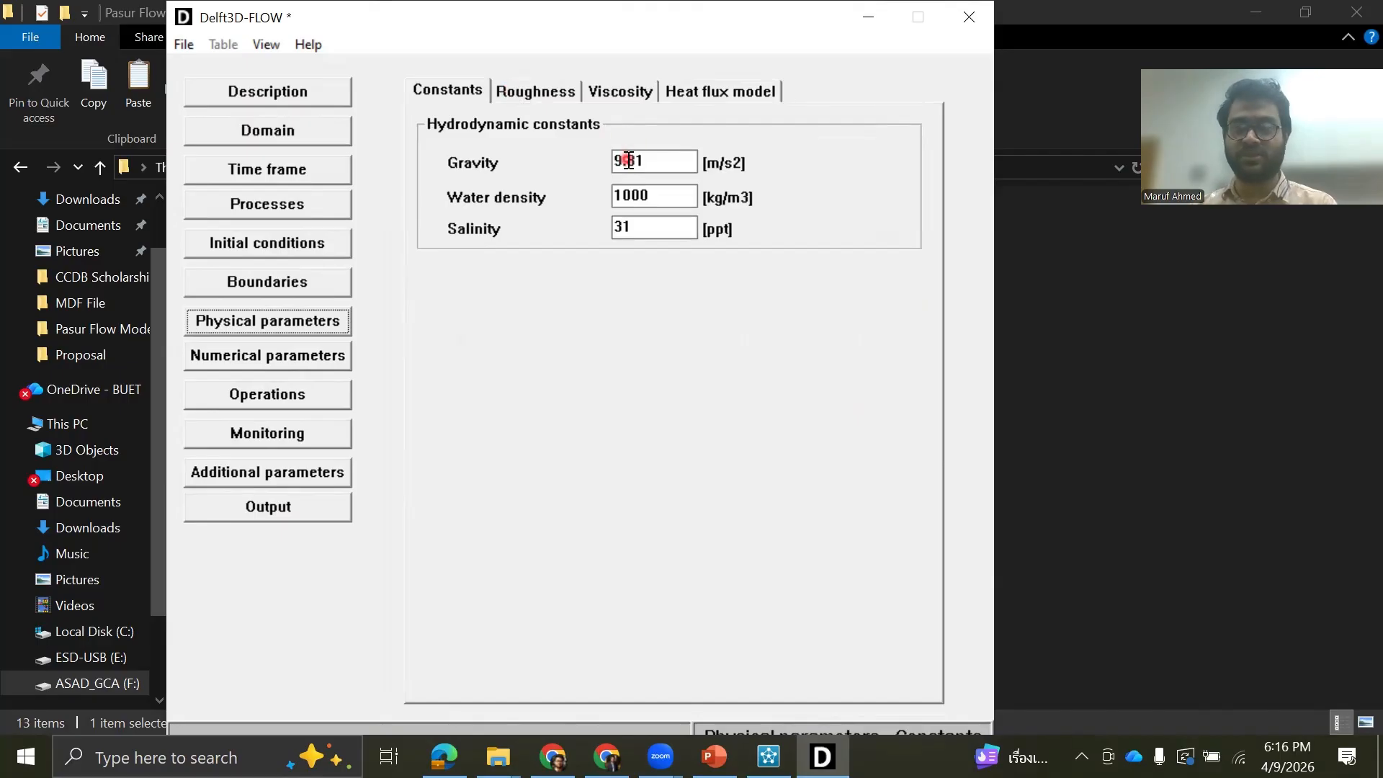
pyautogui.click(563, 94)
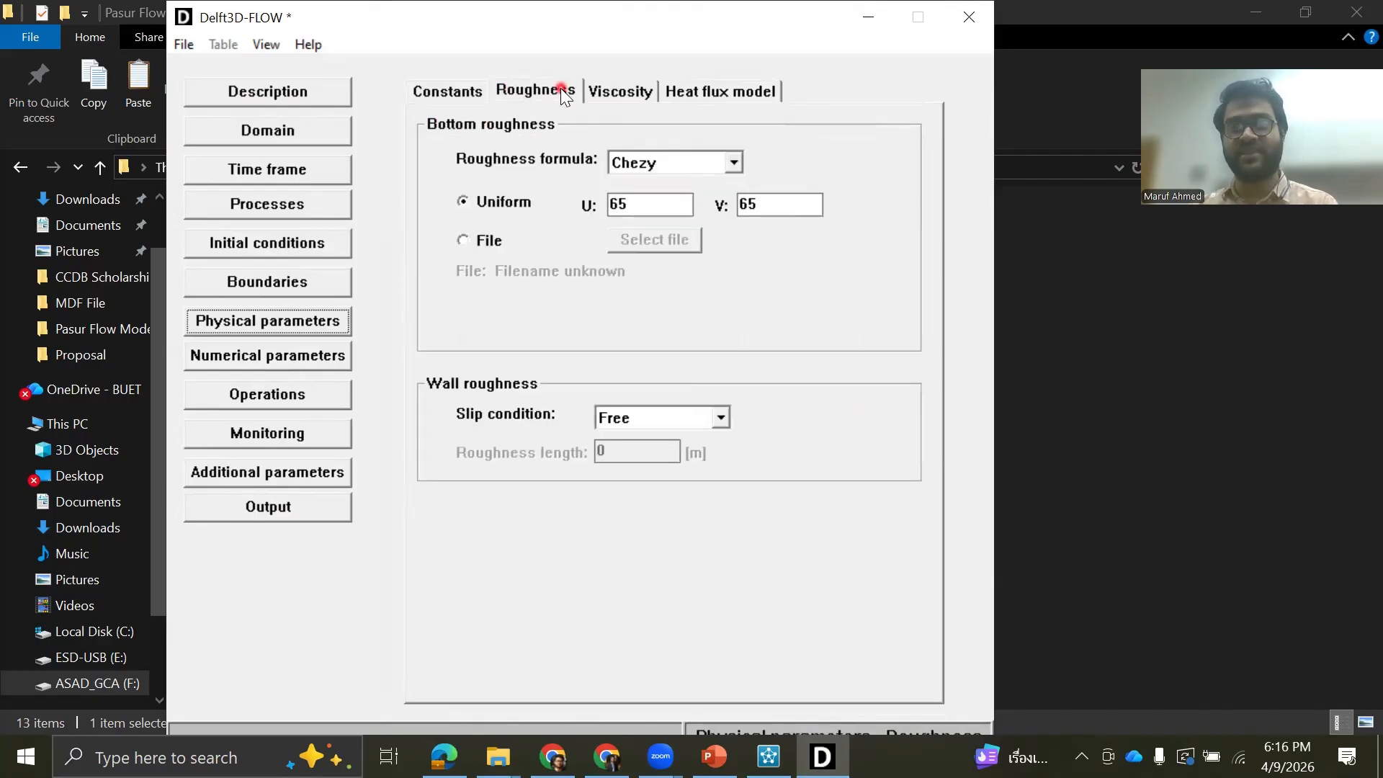
pyautogui.click(731, 161)
pyautogui.click(683, 198)
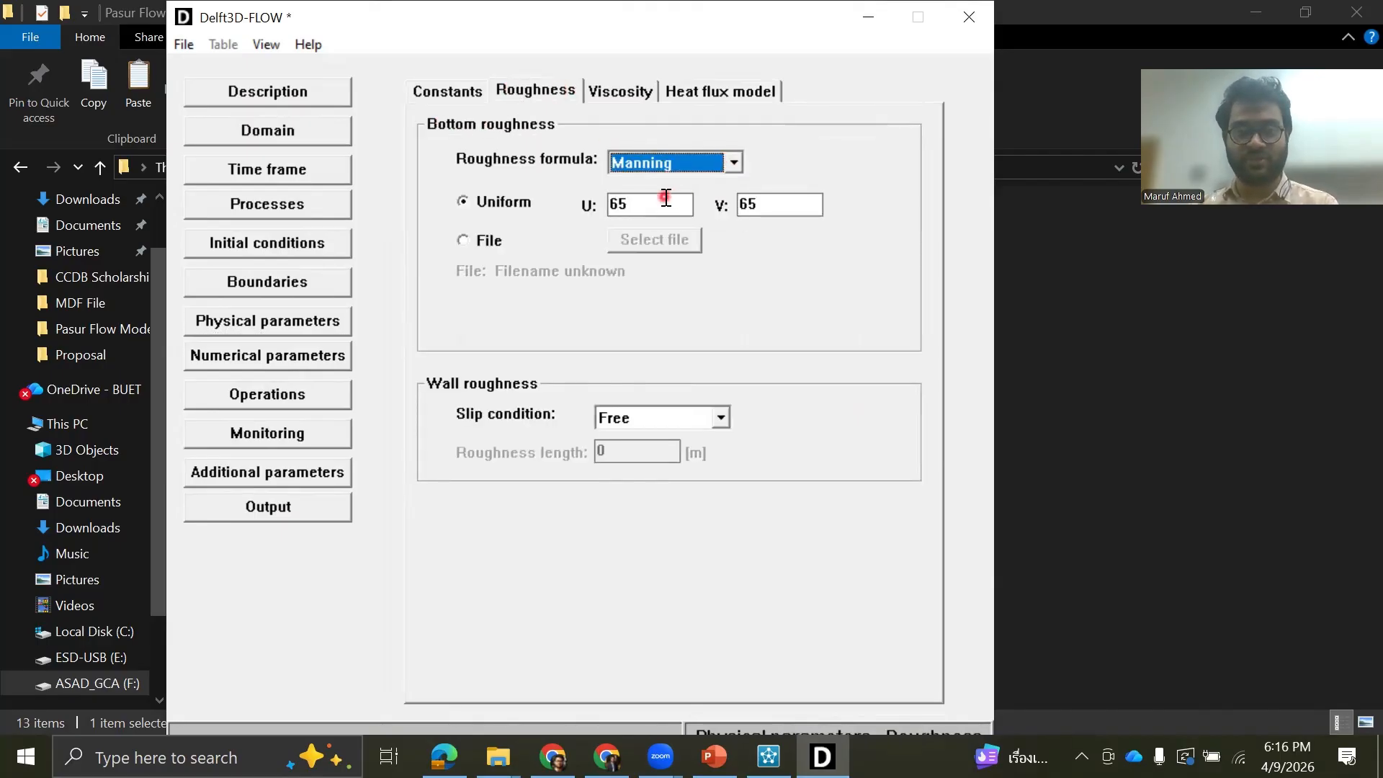
pyautogui.moveTo(656, 201); pyautogui.dragTo(586, 201)
pyautogui.write('0.065')
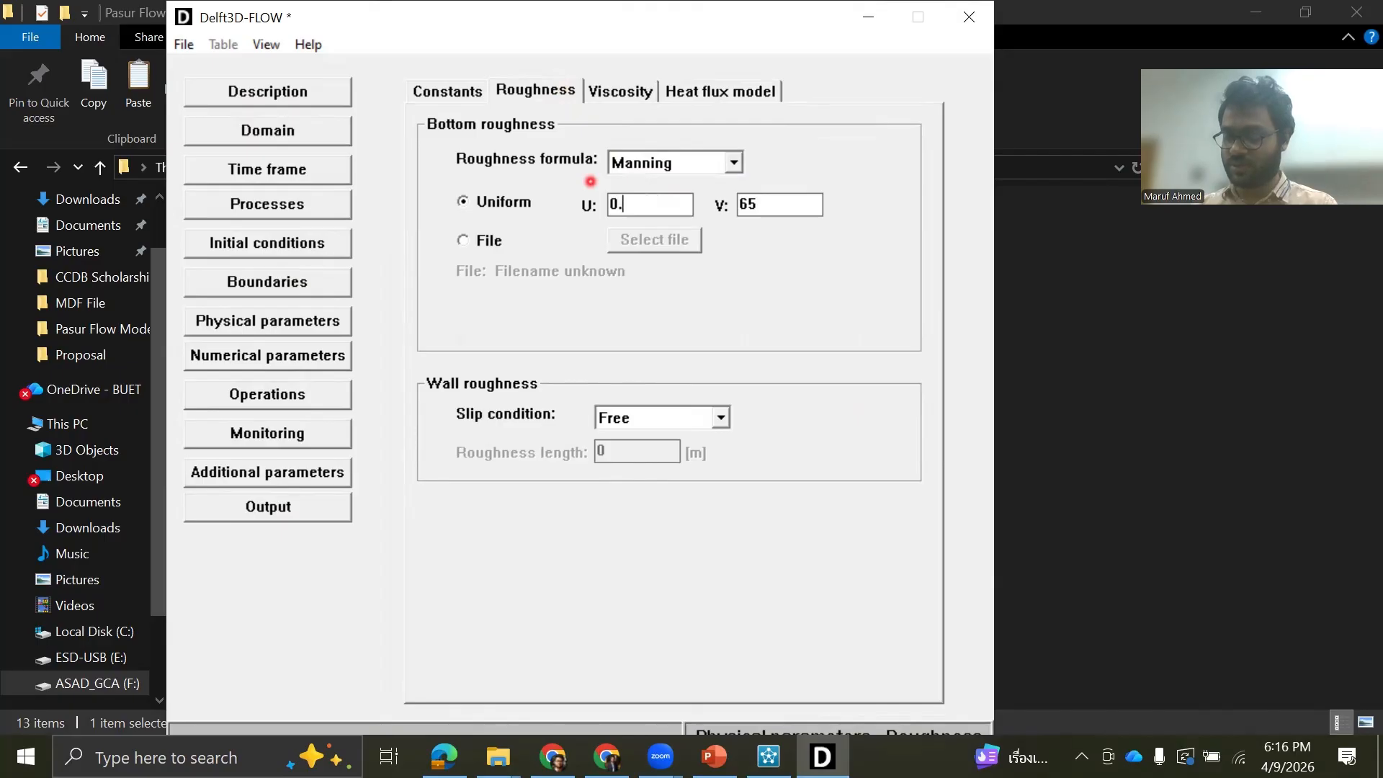
pyautogui.doubleClick(741, 208)
pyautogui.write('0.065')
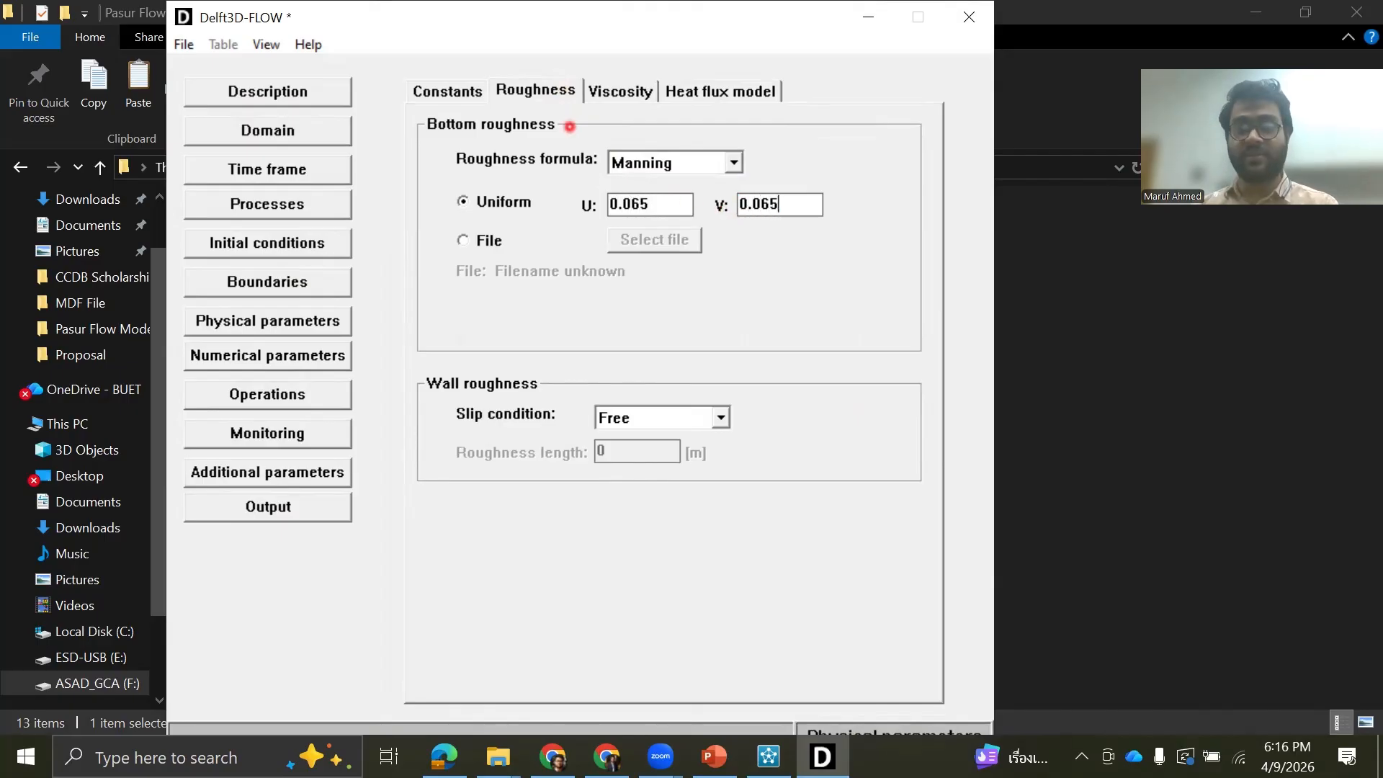
# Step: Set the bottom roughness to come from a file, check the folder for a roughness coefficients file, and cancel the file selection
pyautogui.click(466, 242)
pyautogui.click(622, 236)
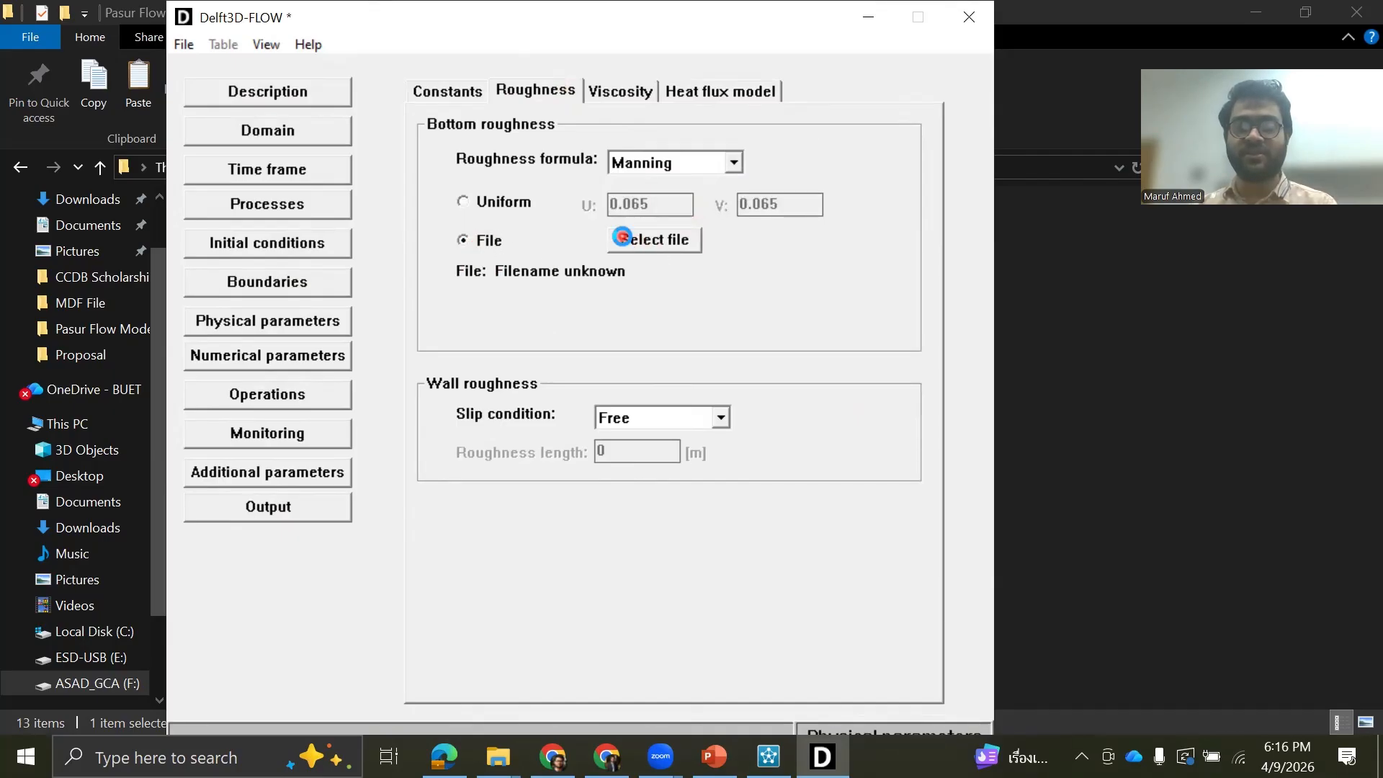
pyautogui.click(699, 272)
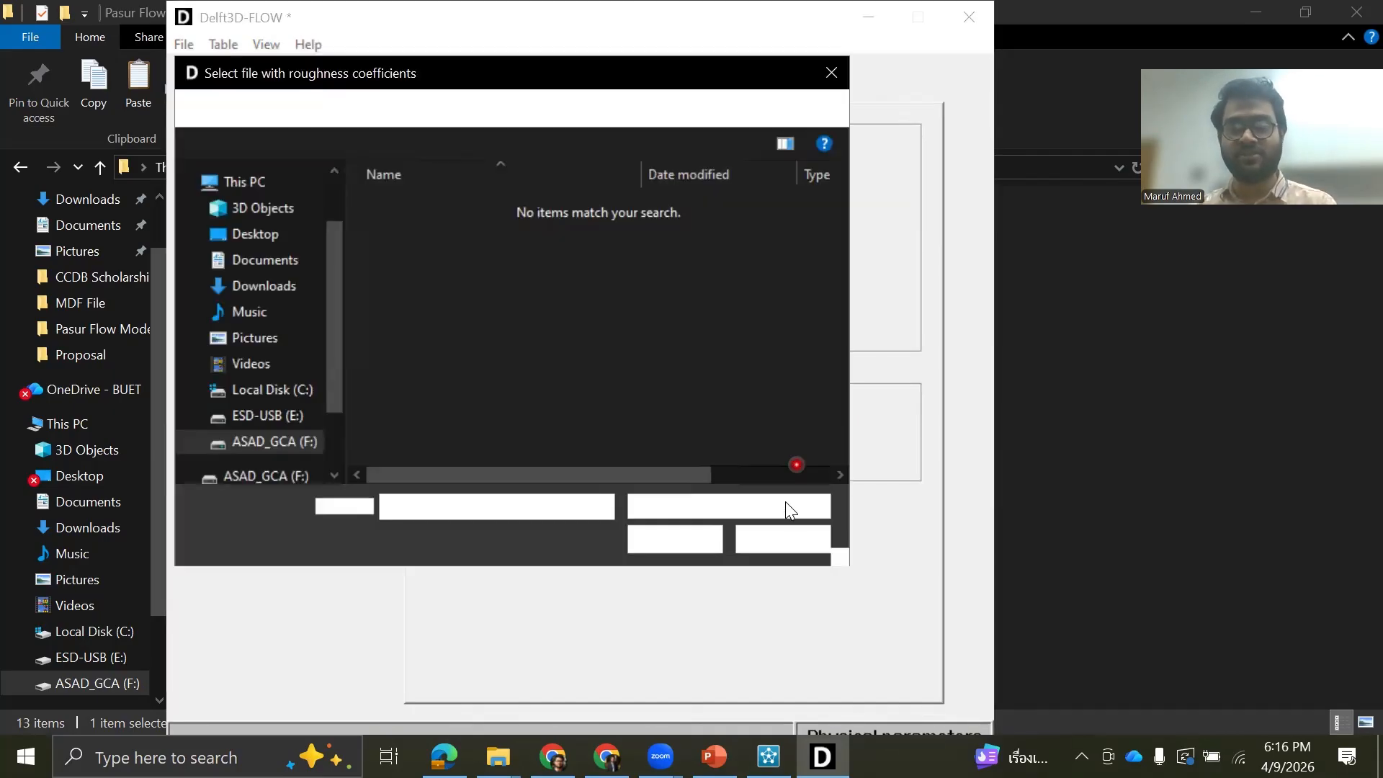
pyautogui.click(785, 542)
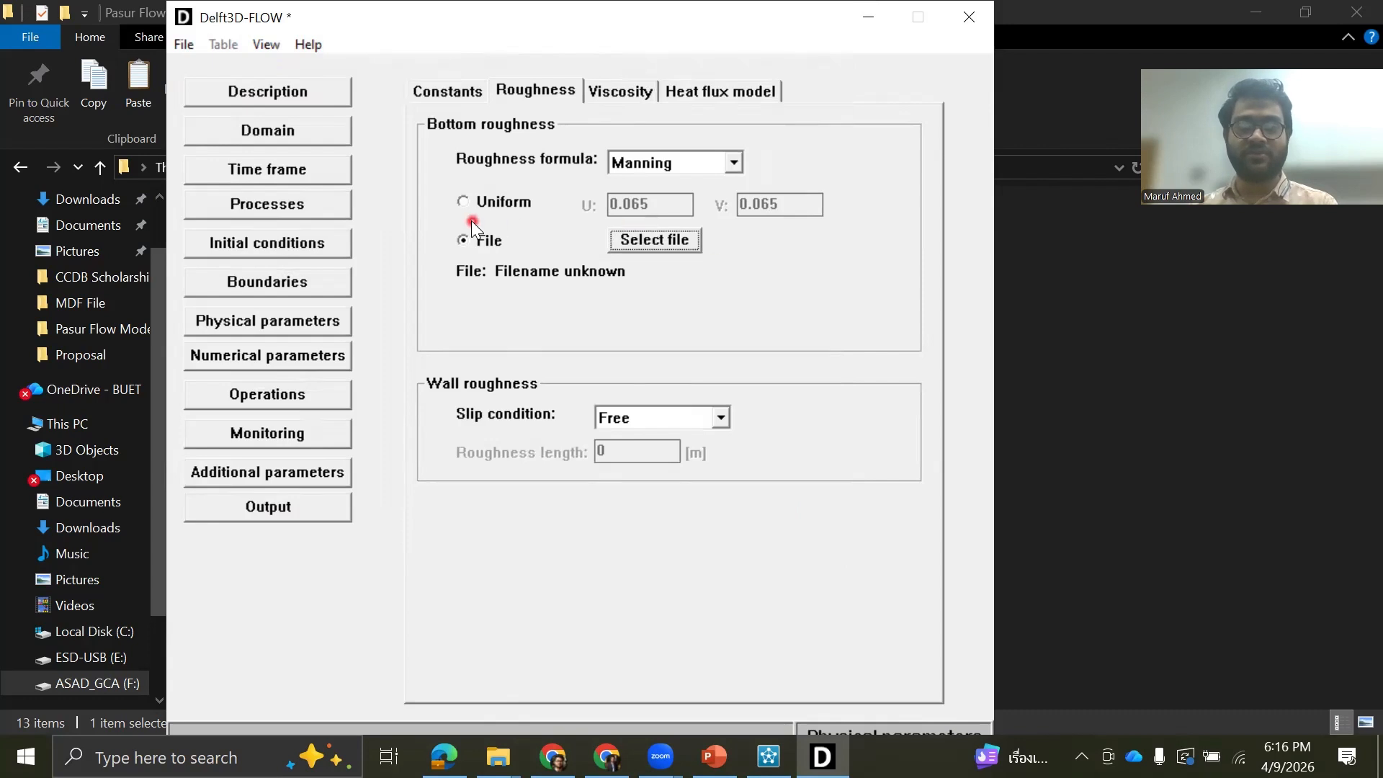
# Step: Switch the bottom roughness source back to uniform values and check the heat flux model setting
pyautogui.click(456, 202)
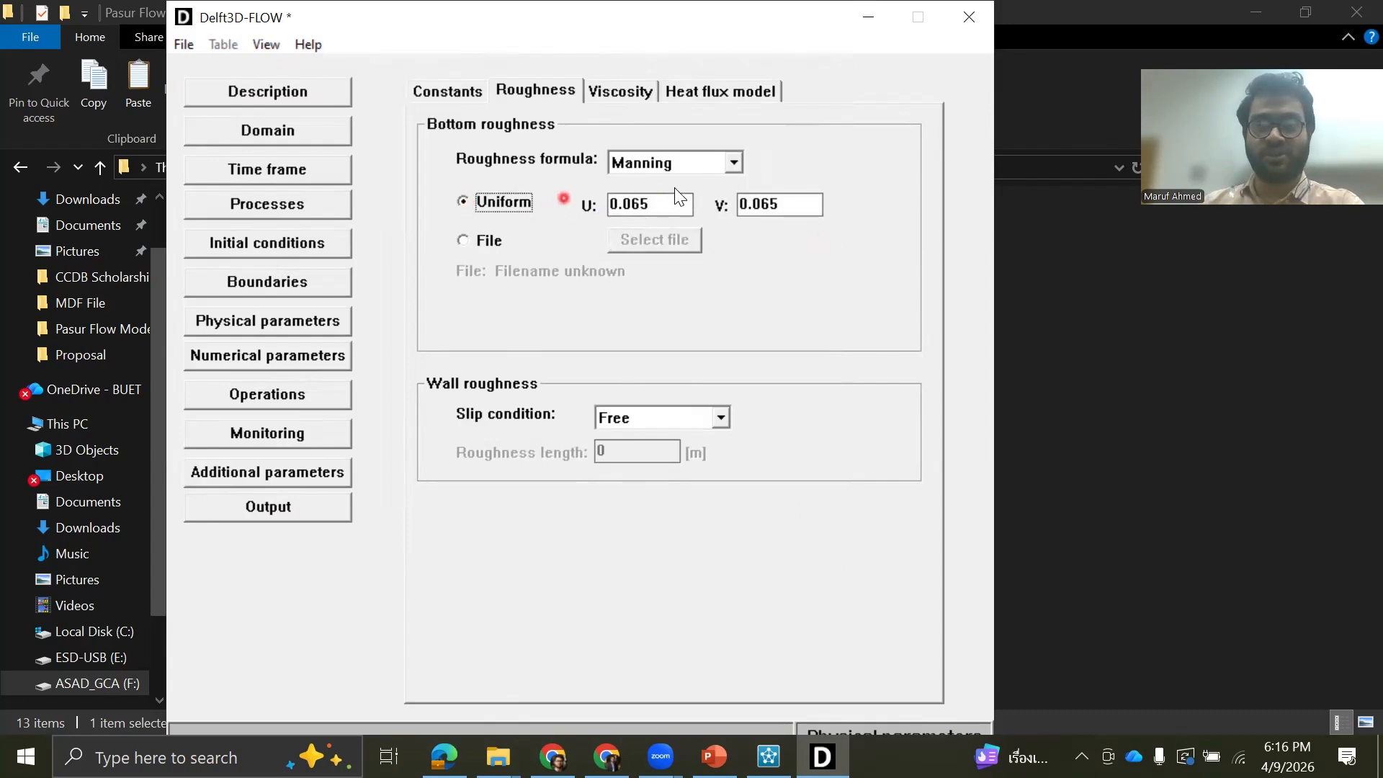
pyautogui.click(670, 101)
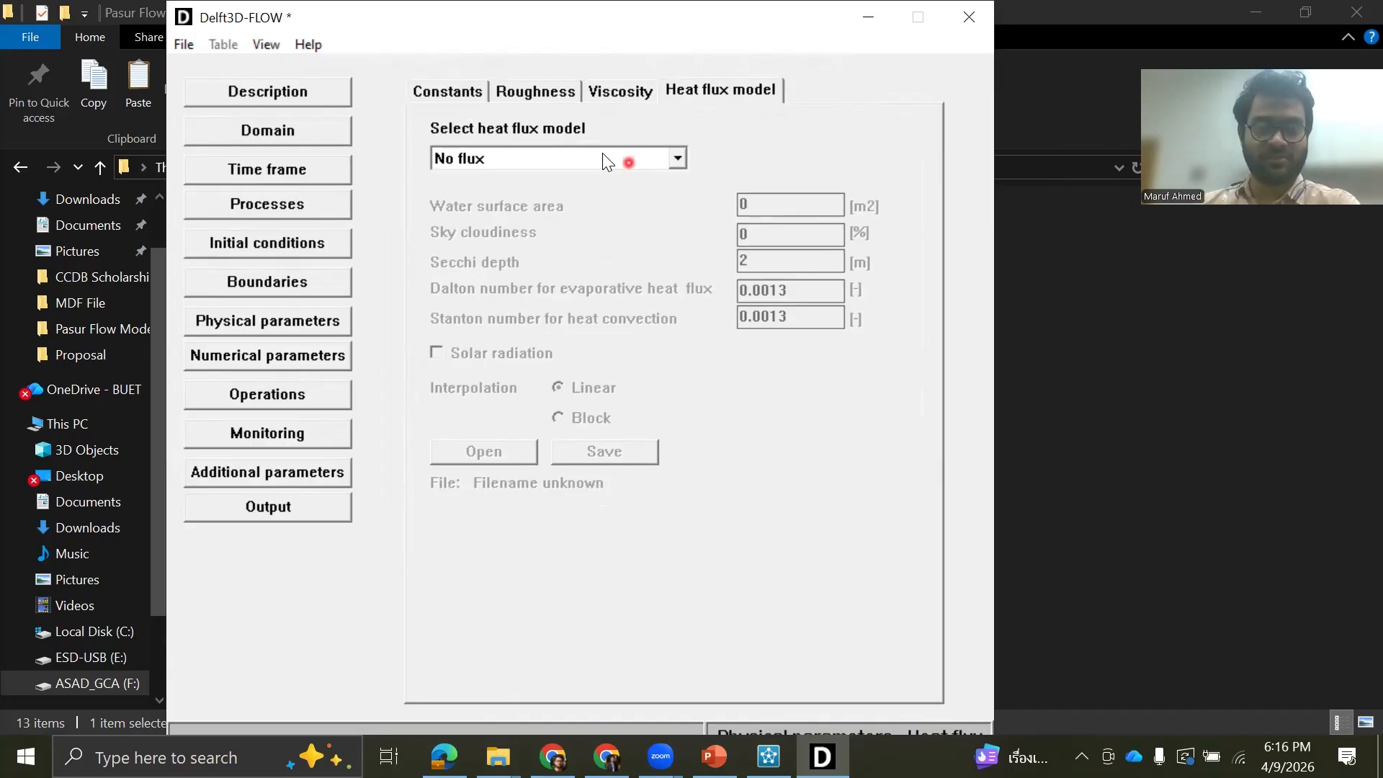
pyautogui.click(543, 95)
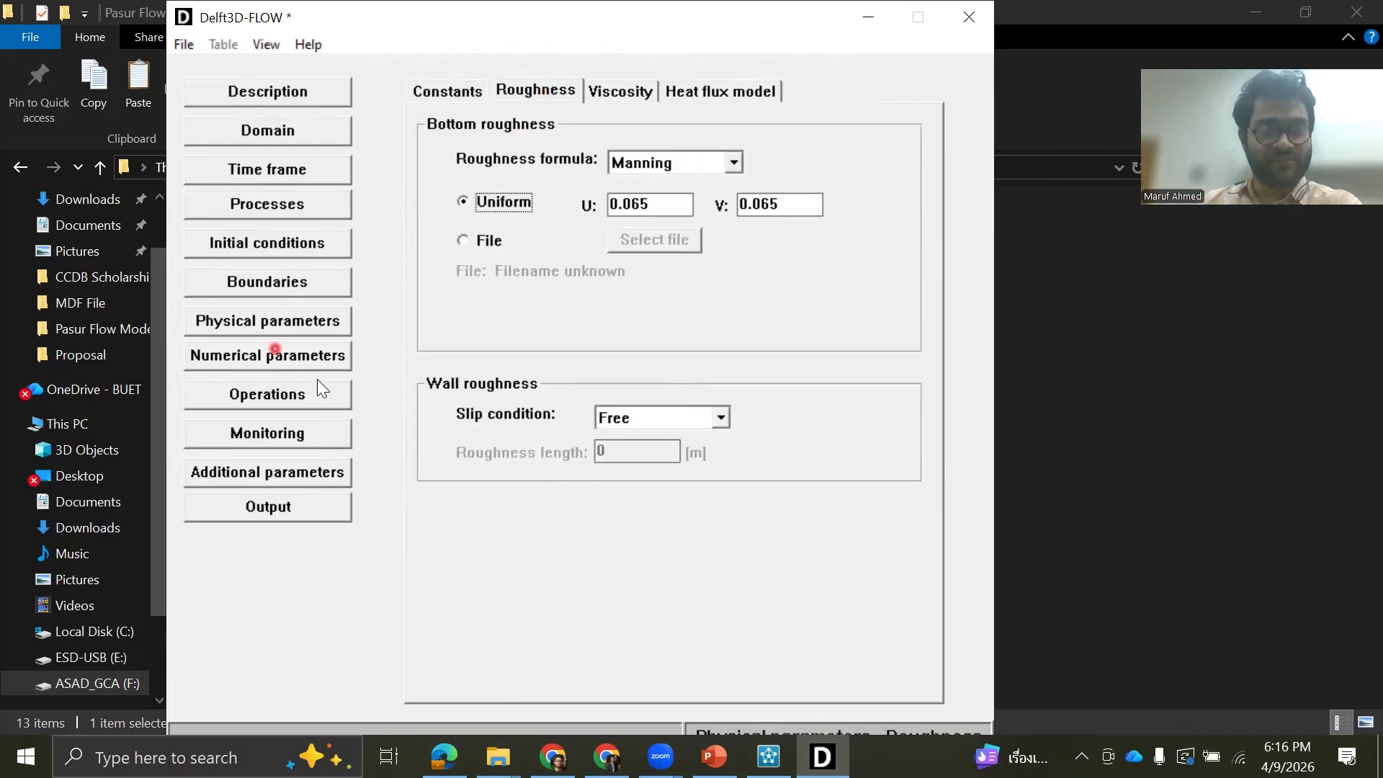
# Step: Review the numerical parameters and the discharge operations
pyautogui.click(319, 356)
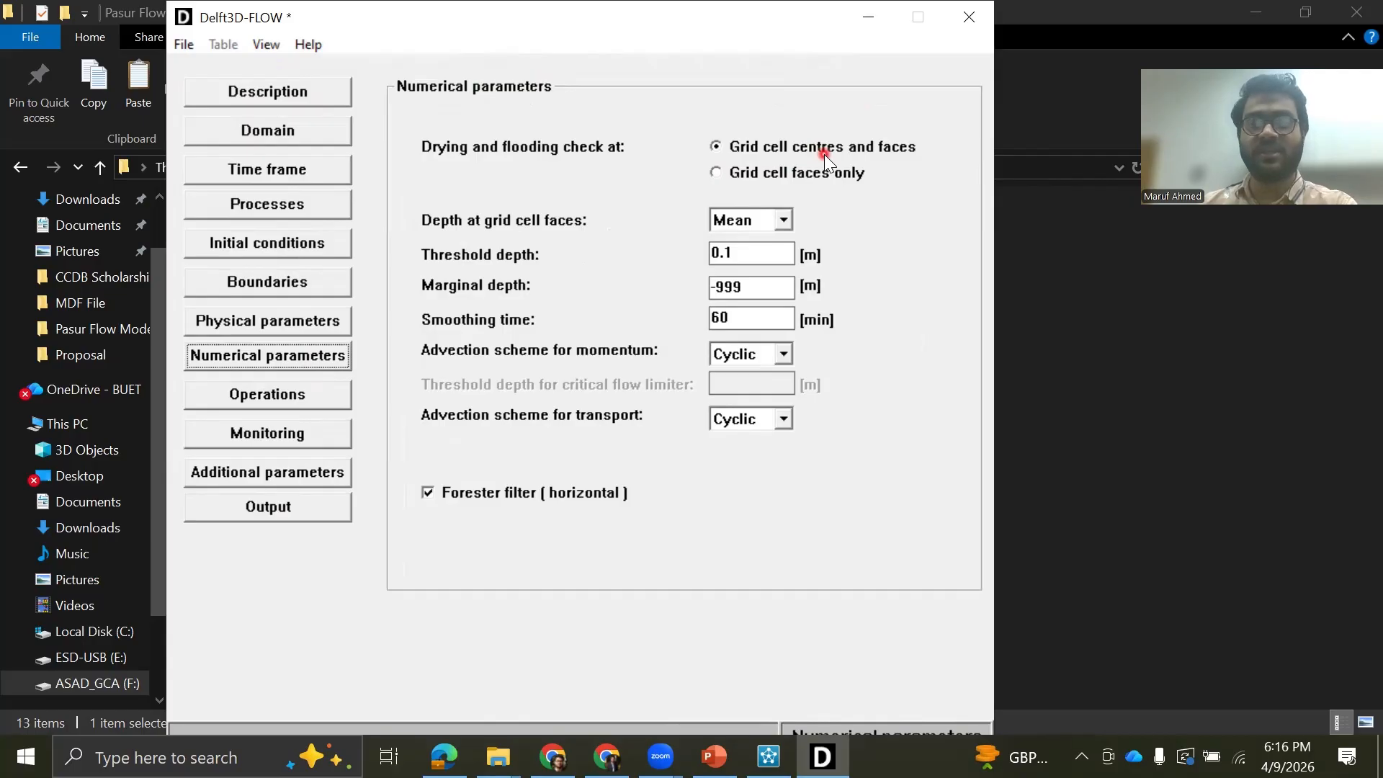
pyautogui.click(293, 394)
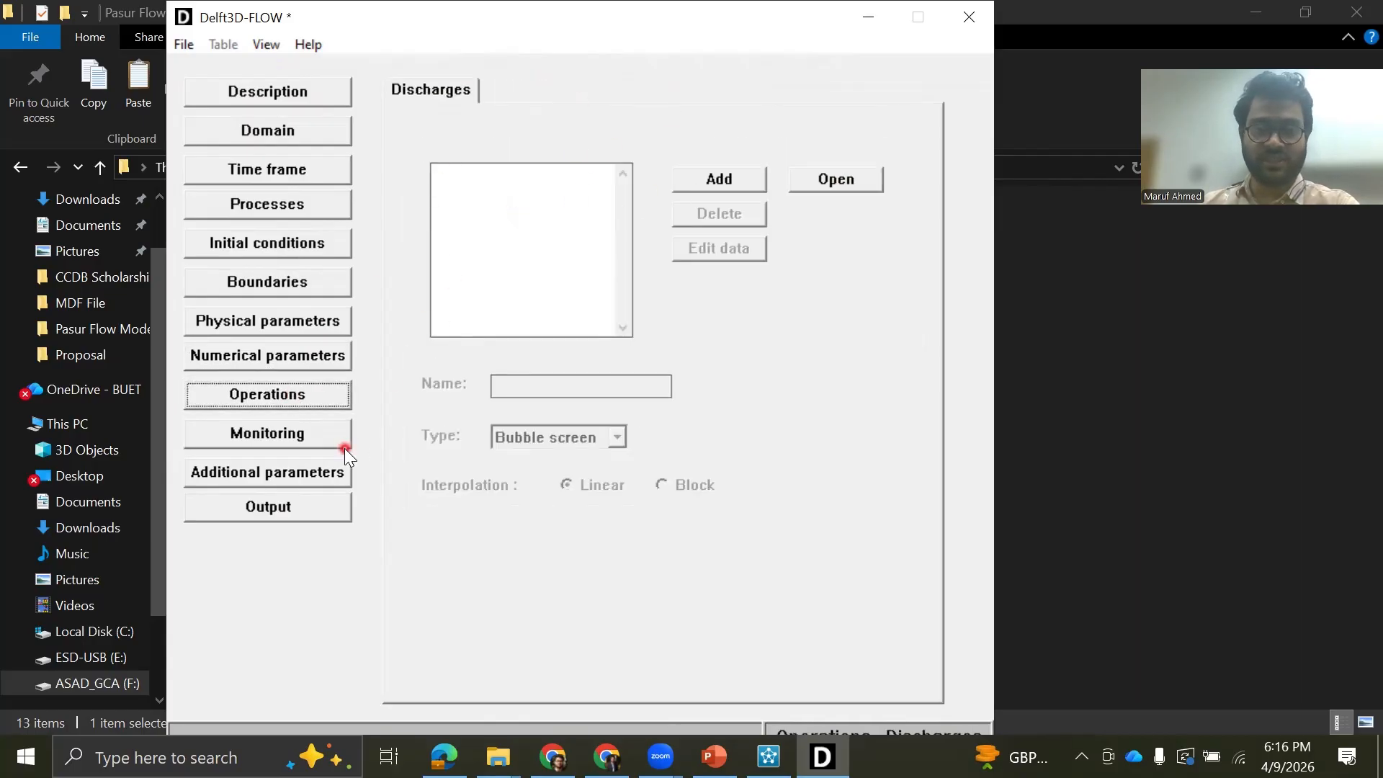
# Step: Load the observation points file m_o_p.obs into the monitoring settings
pyautogui.click(328, 440)
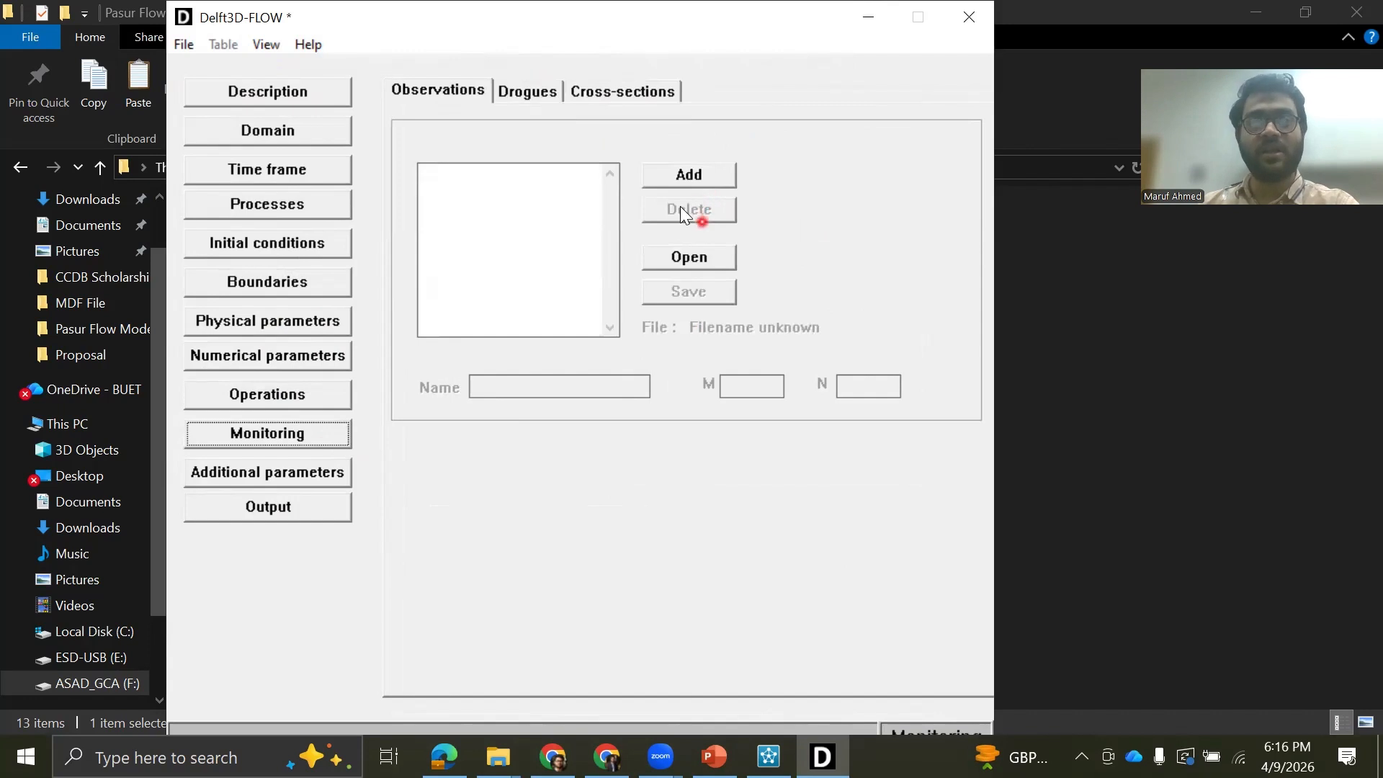
pyautogui.click(686, 259)
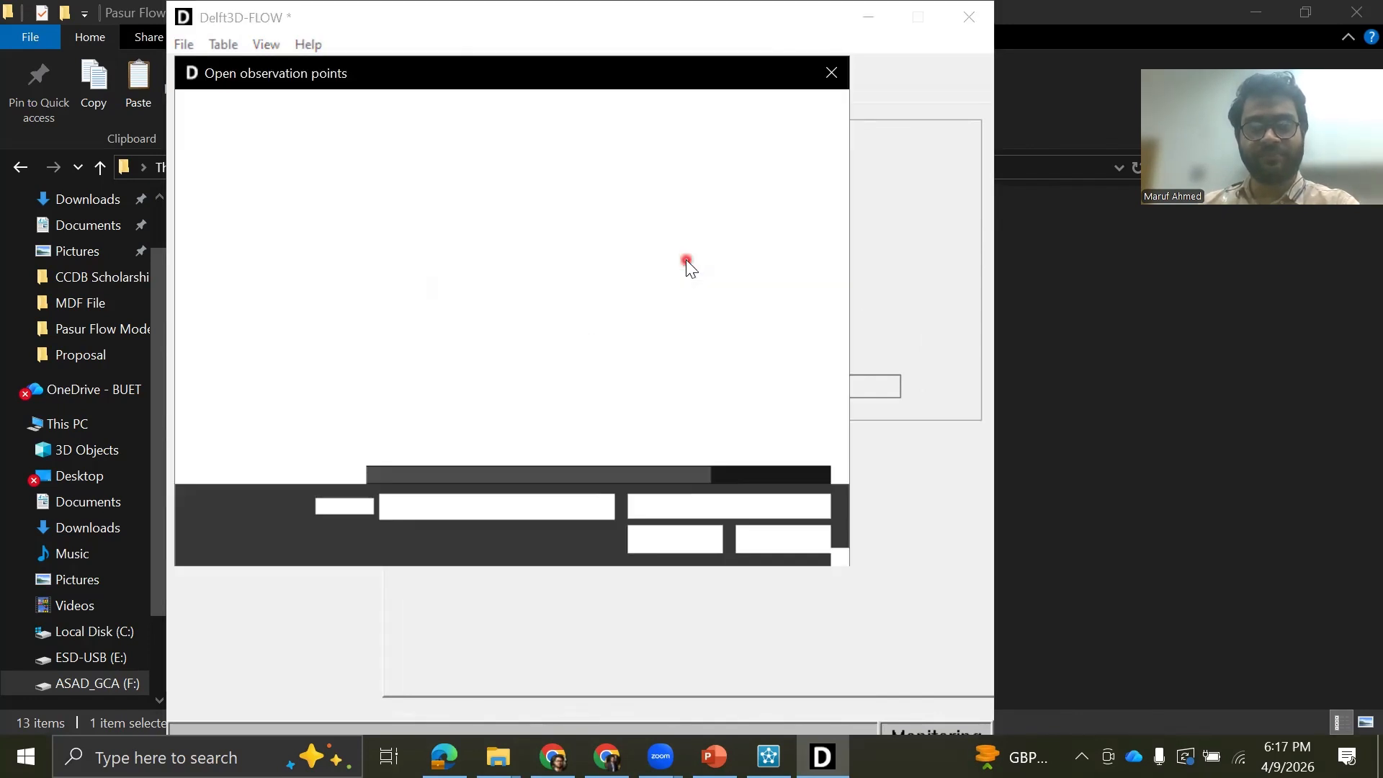
pyautogui.click(473, 207)
pyautogui.doubleClick(472, 207)
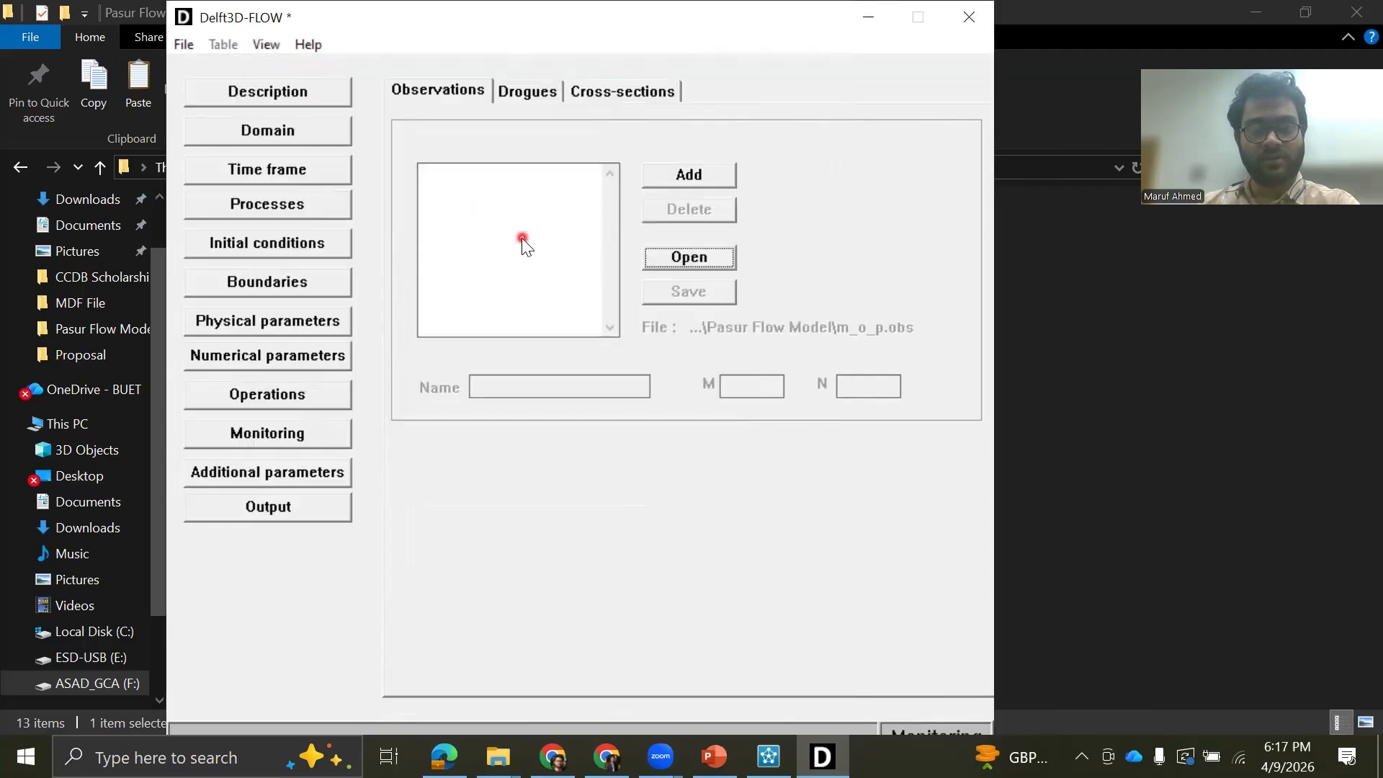
# Step: Check the model folder for a monitoring cross-sections file and cancel the file selection
pyautogui.click(644, 91)
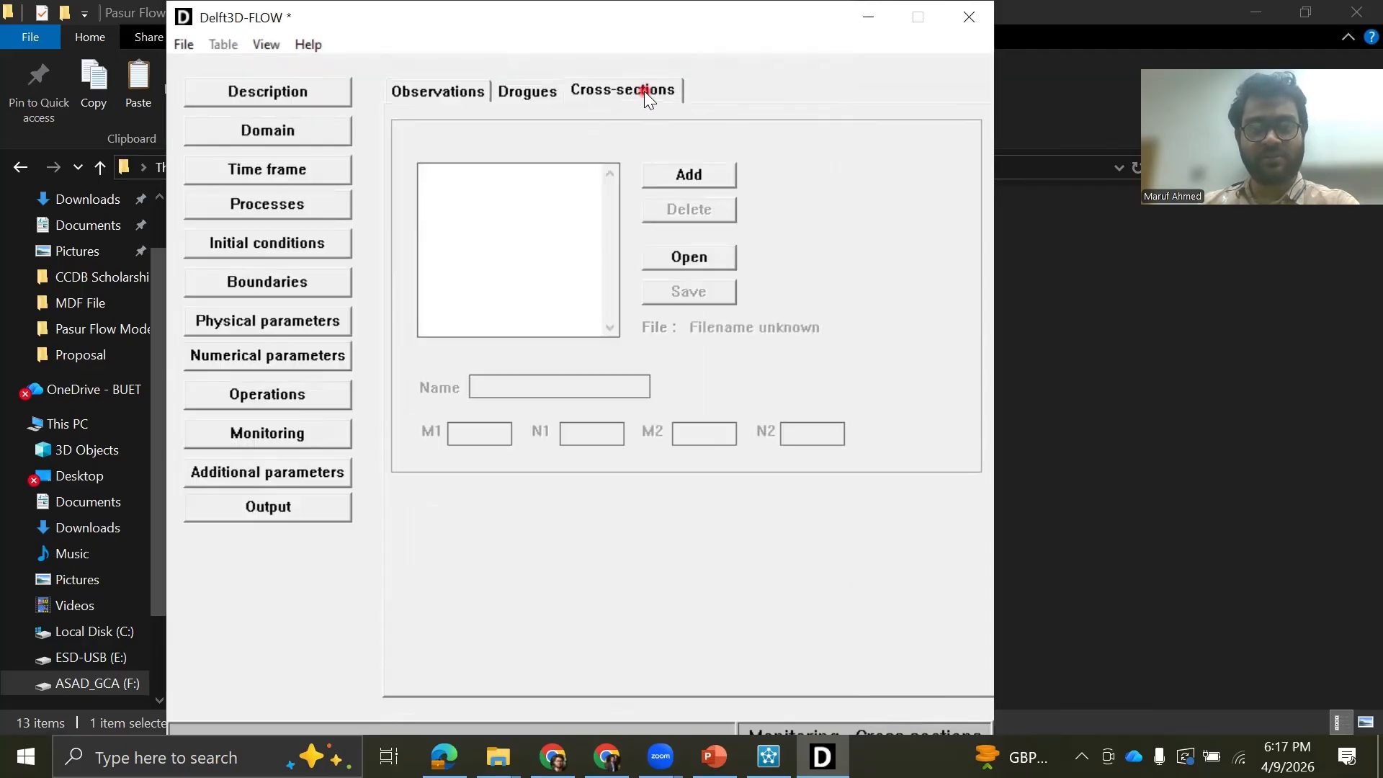
pyautogui.click(687, 260)
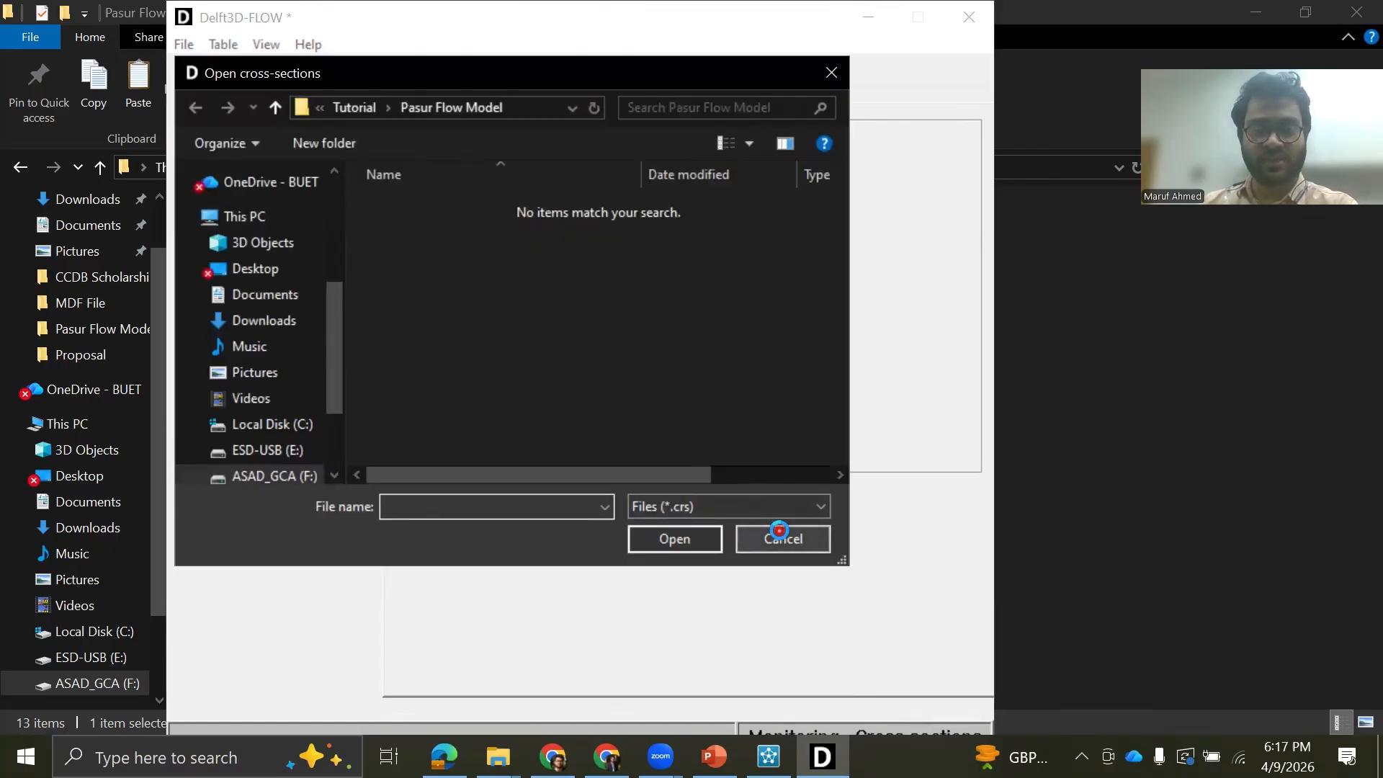
pyautogui.click(779, 533)
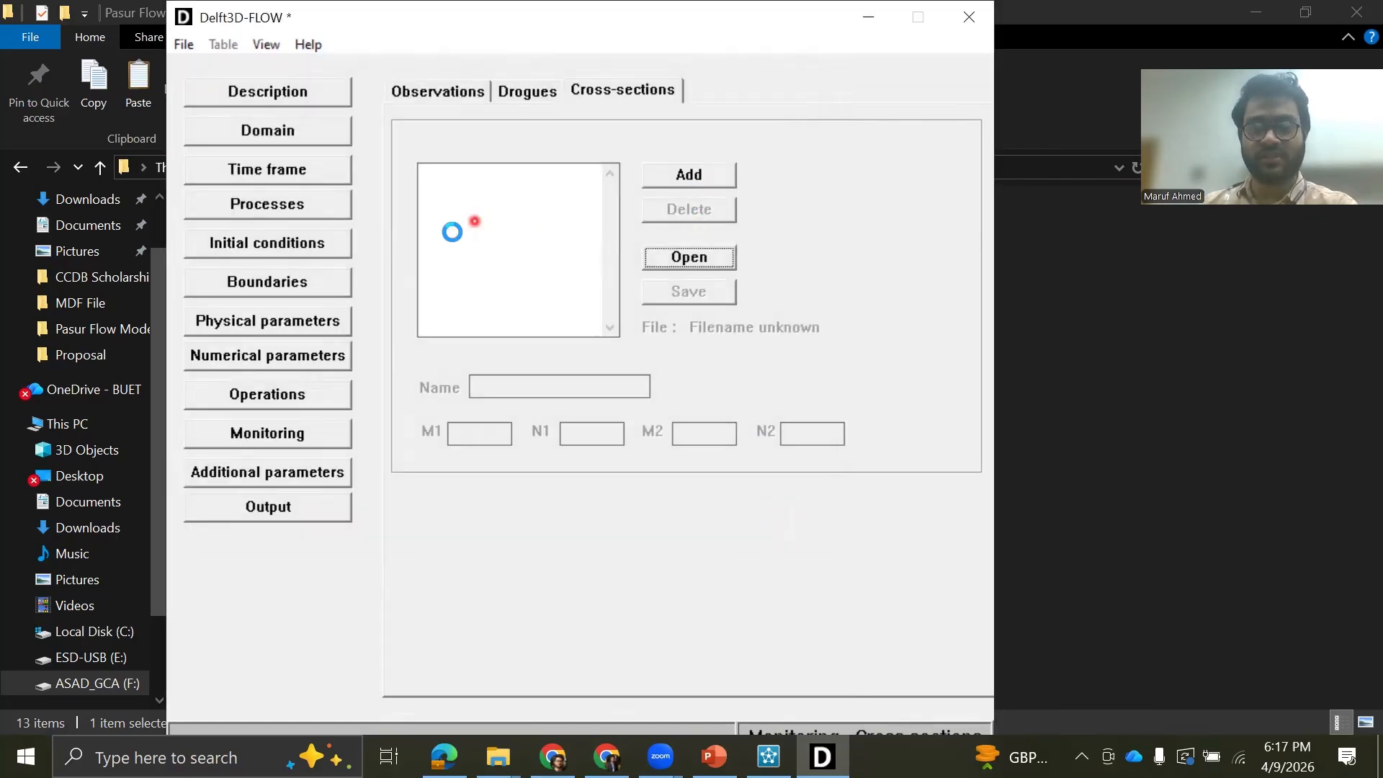
# Step: Review the additional parameters and the output storage settings
pyautogui.click(306, 436)
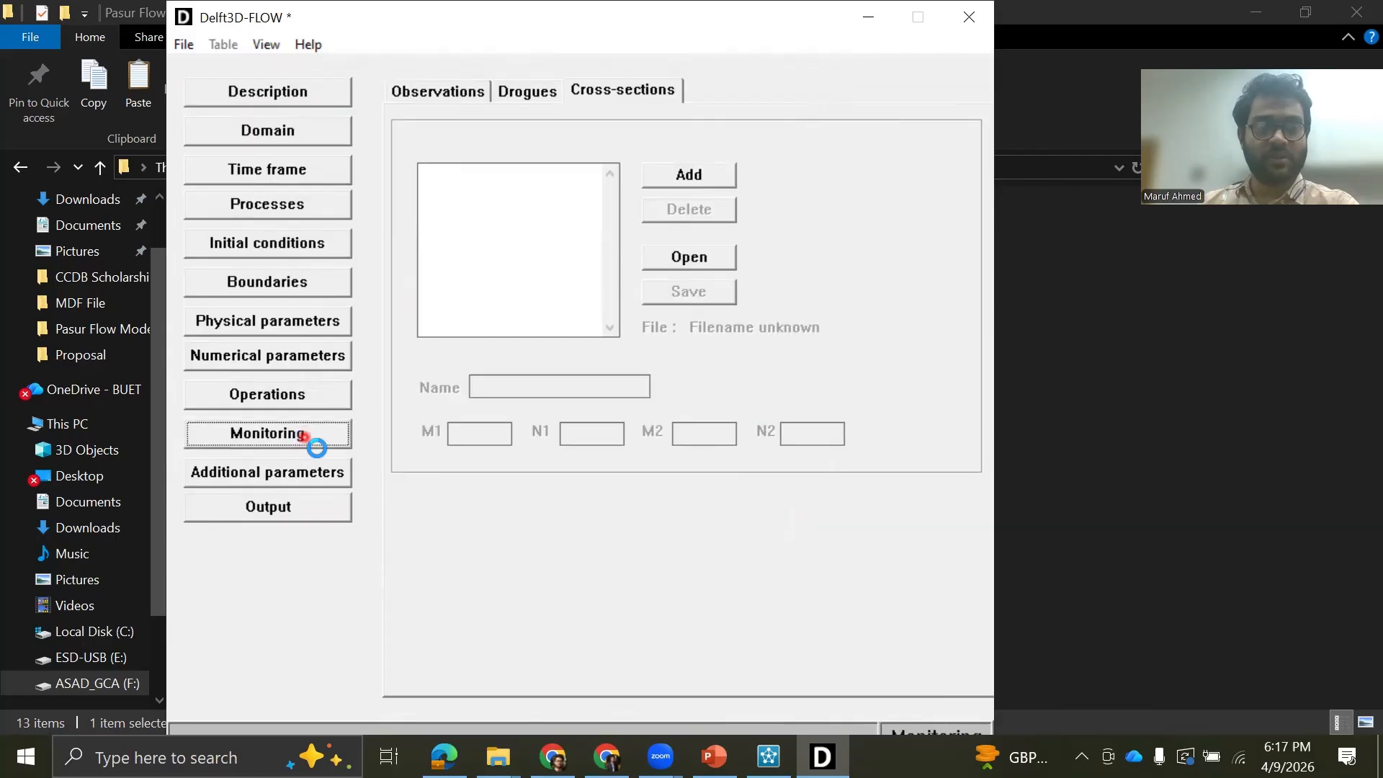
pyautogui.click(339, 475)
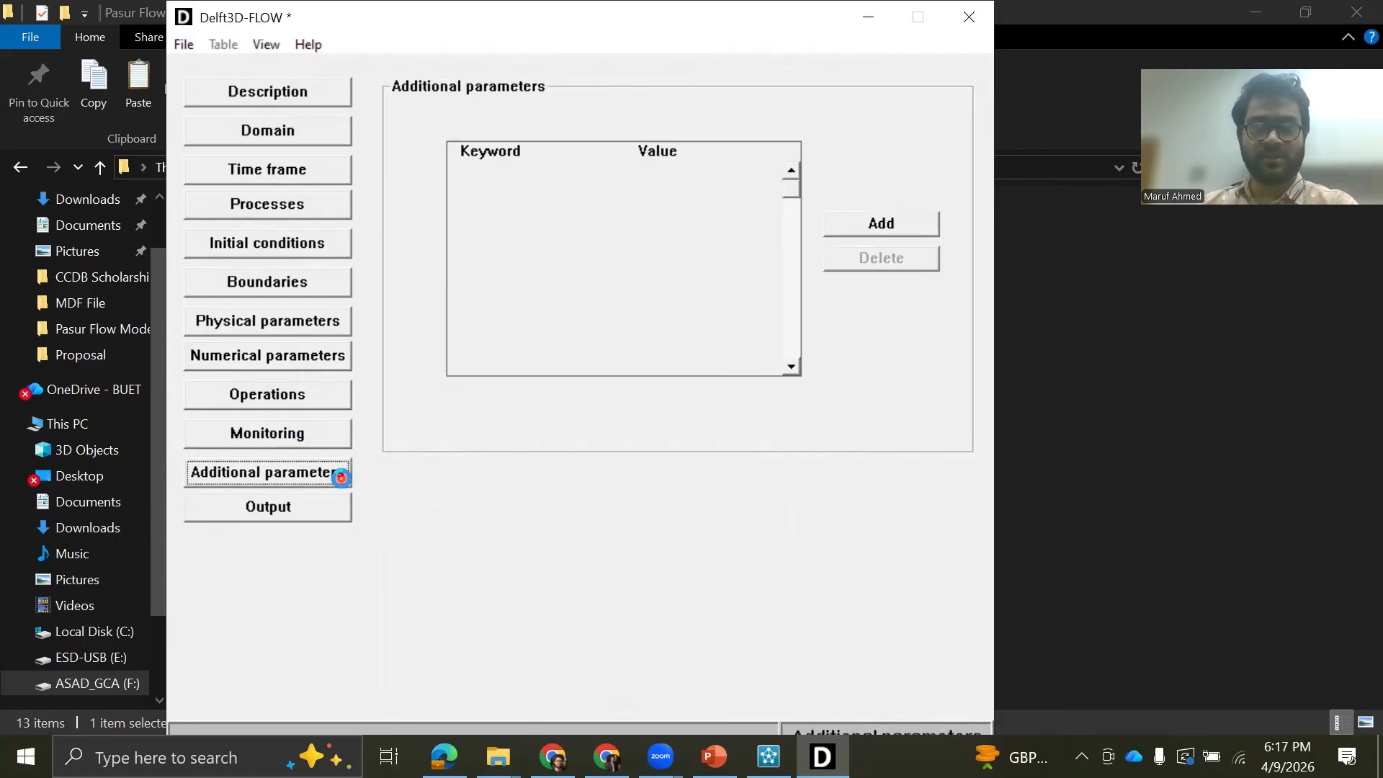
pyautogui.click(324, 506)
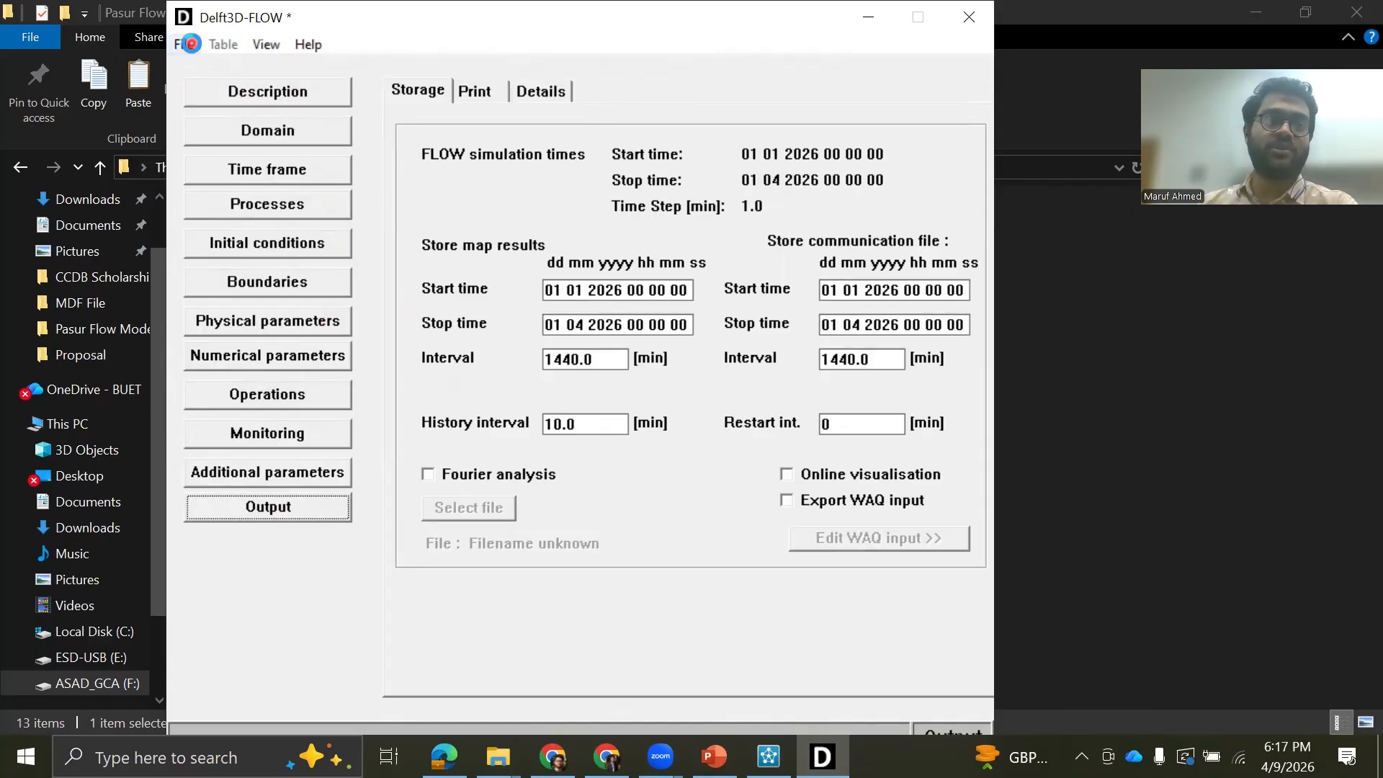
# Step: Save the master definition file as Tutorial.mdf in the Pasur Flow Model folder
pyautogui.click(189, 44)
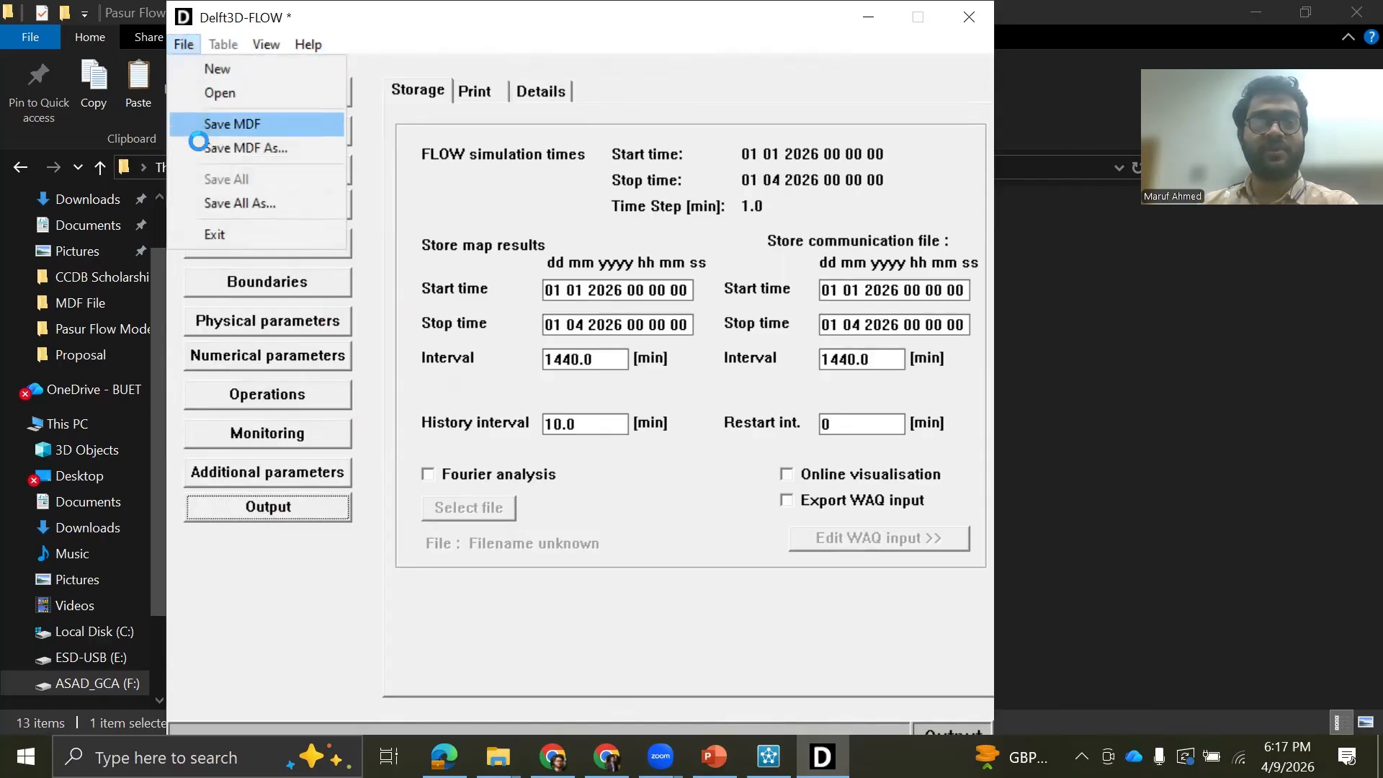
pyautogui.click(200, 147)
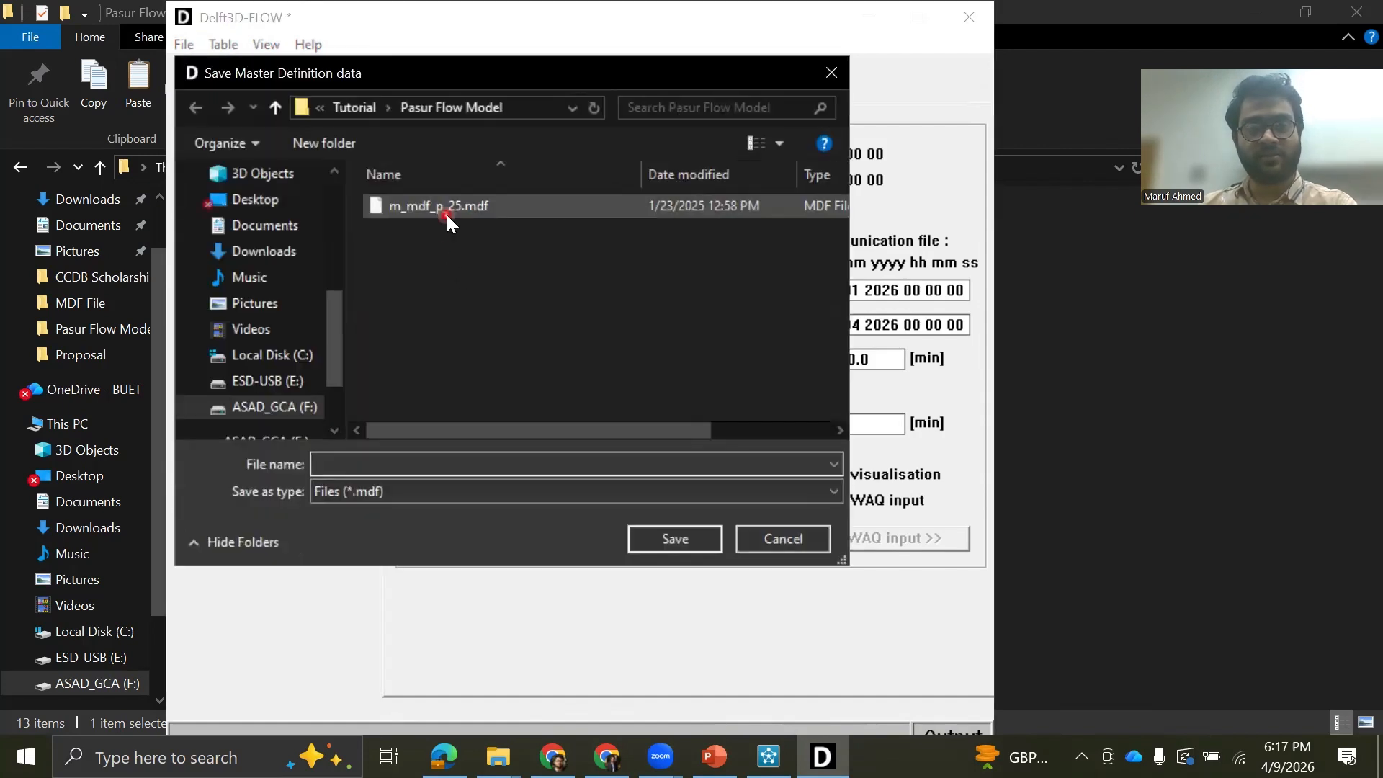
pyautogui.click(447, 213)
pyautogui.click(389, 463)
pyautogui.click(389, 463)
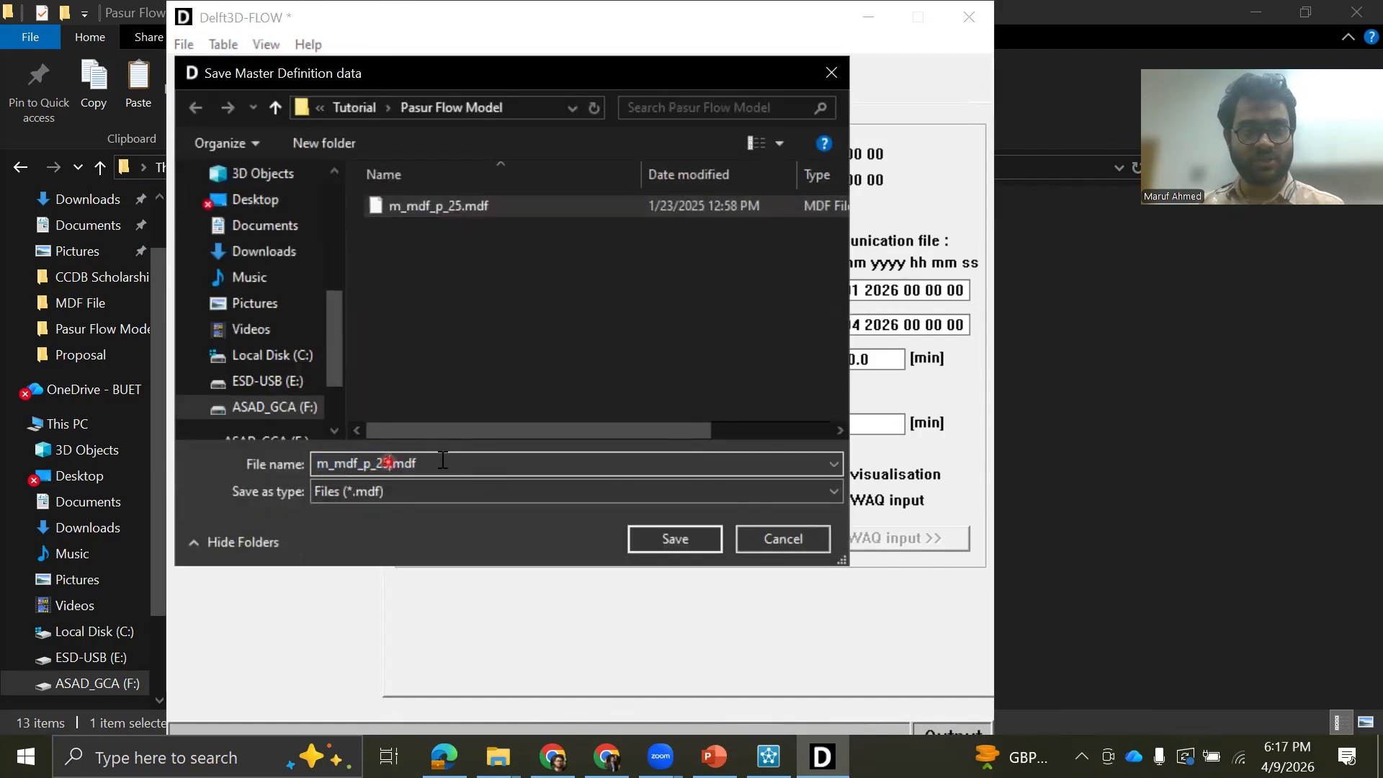
pyautogui.press('BackSpace')
pyautogui.press('BackSpace')
pyautogui.press('BackSpace')
pyautogui.press('BackSpace')
pyautogui.press('BackSpace')
pyautogui.press('BackSpace')
pyautogui.press('BackSpace')
pyautogui.press('BackSpace')
pyautogui.press('BackSpace')
pyautogui.press('BackSpace')
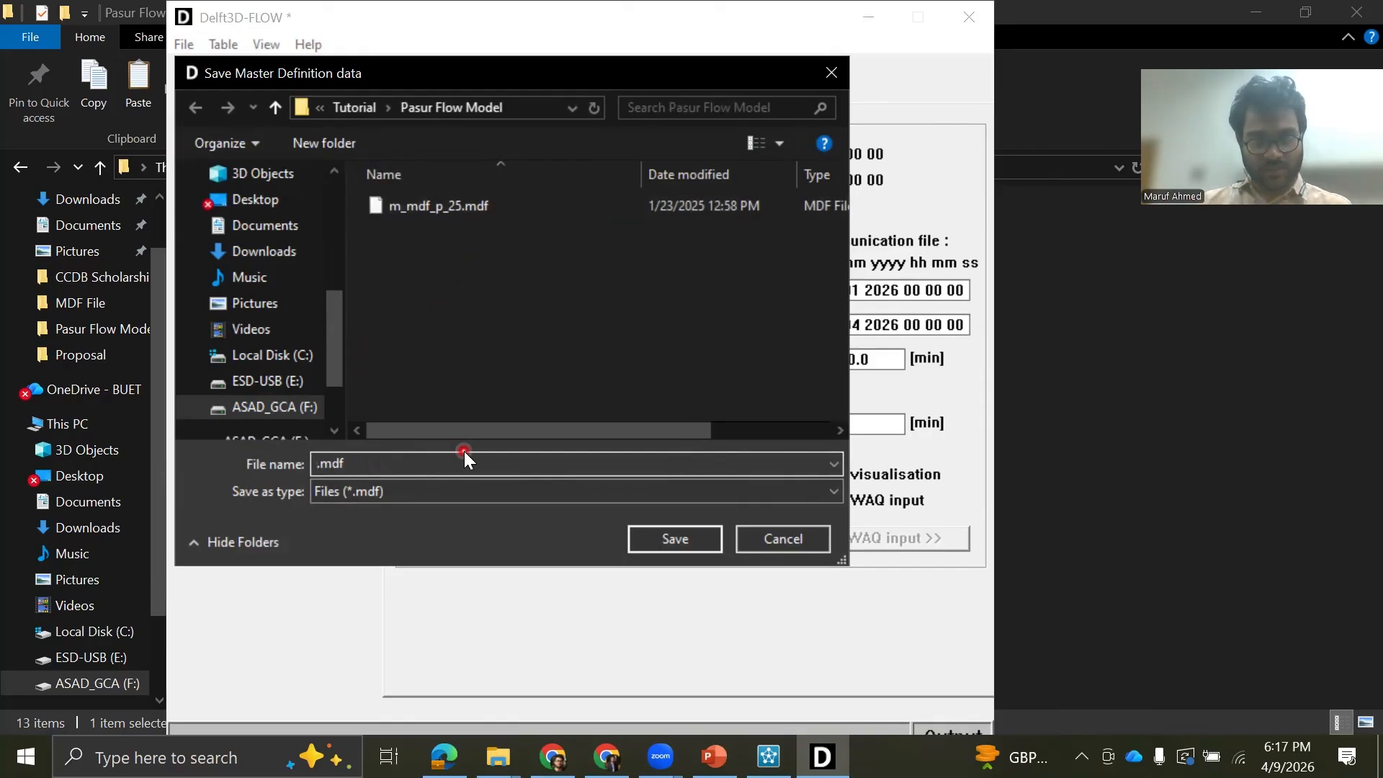
pyautogui.write('Tu')
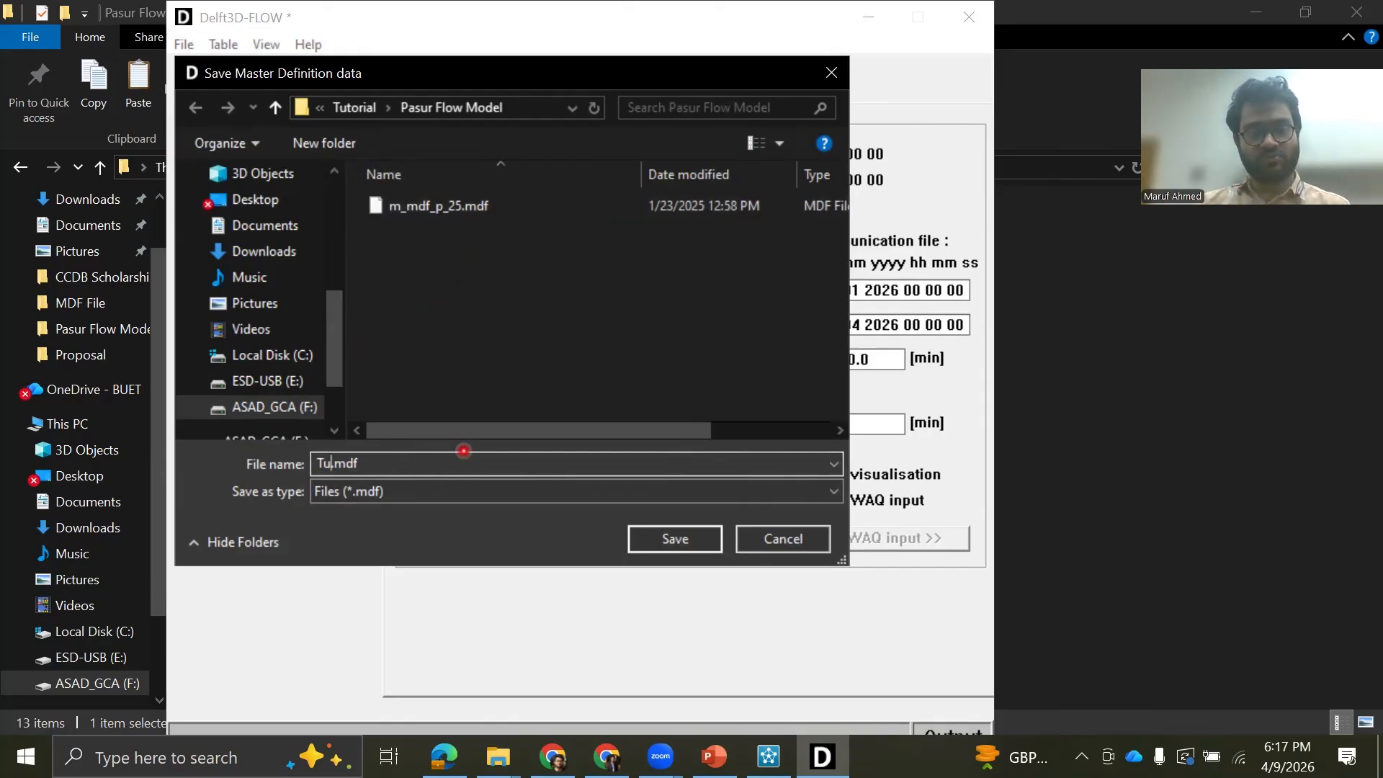
pyautogui.write('torial')
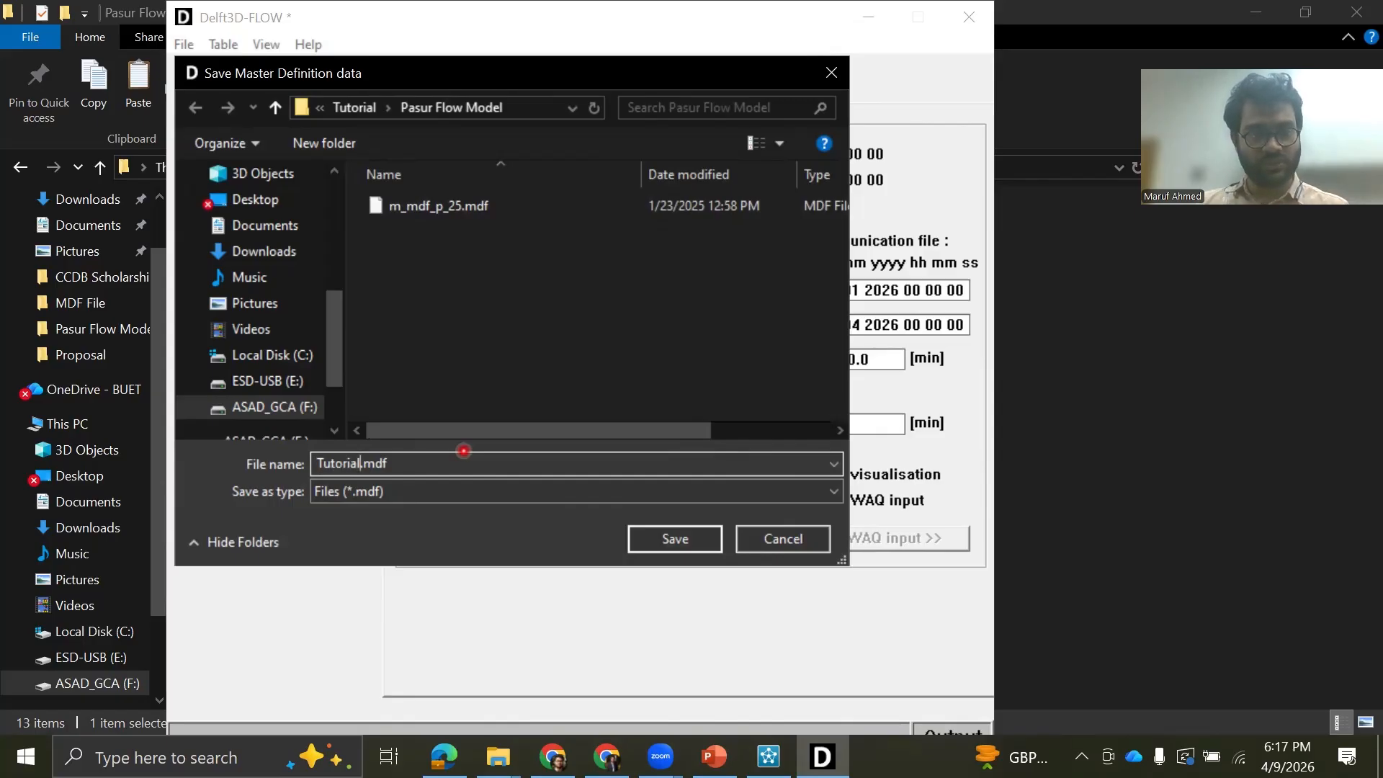
pyautogui.press('Return')
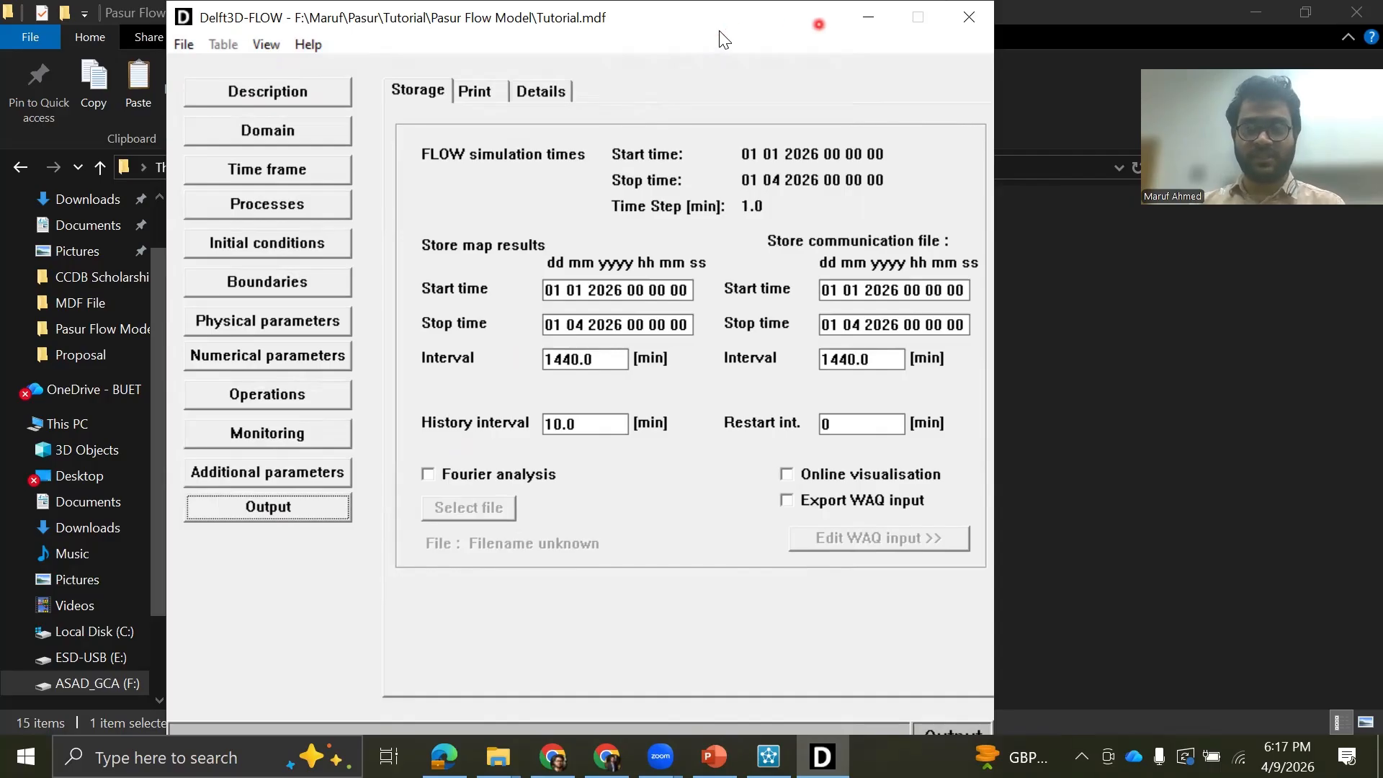
# Step: Switch to the Delft3D Hydrodynamics window, request a single-domain FLOW simulation, and select Tutorial.mdf as its input file
pyautogui.click(868, 17)
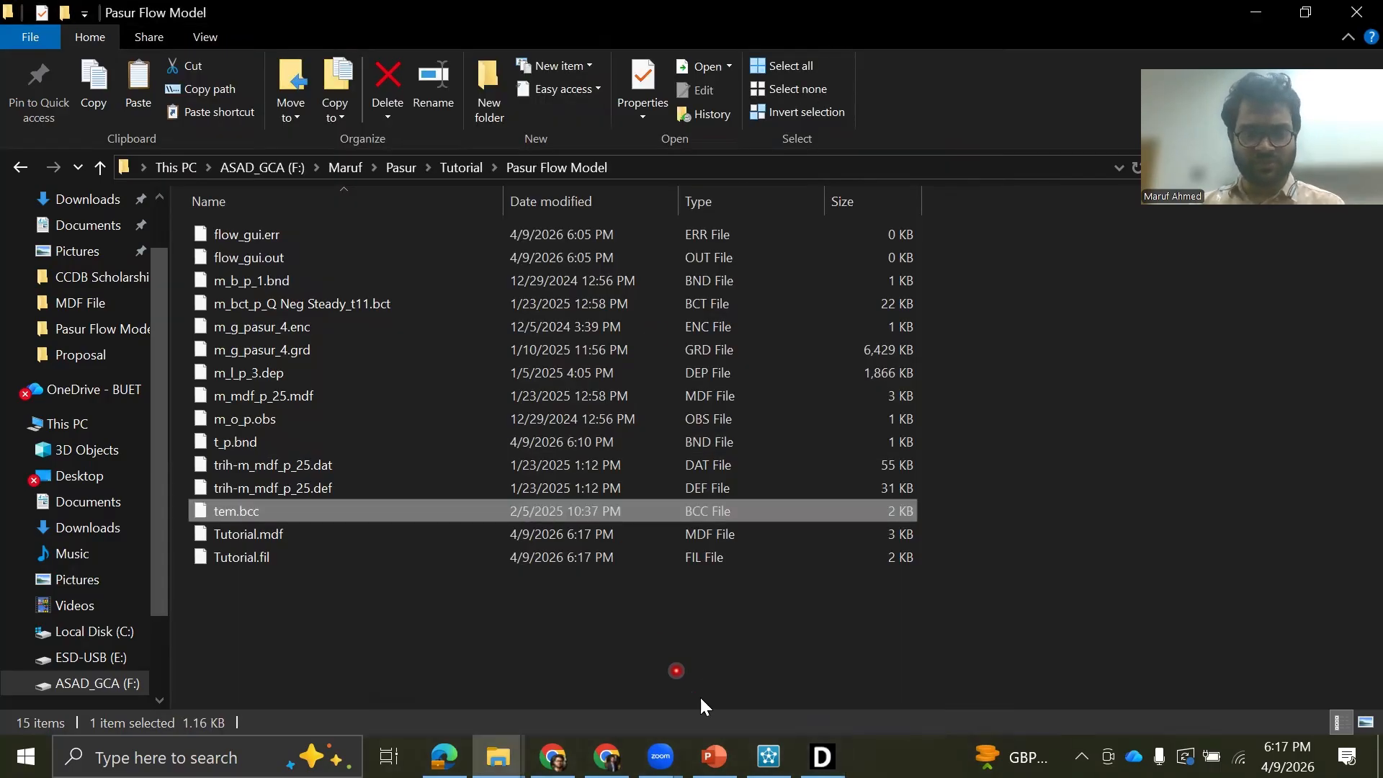
pyautogui.click(769, 756)
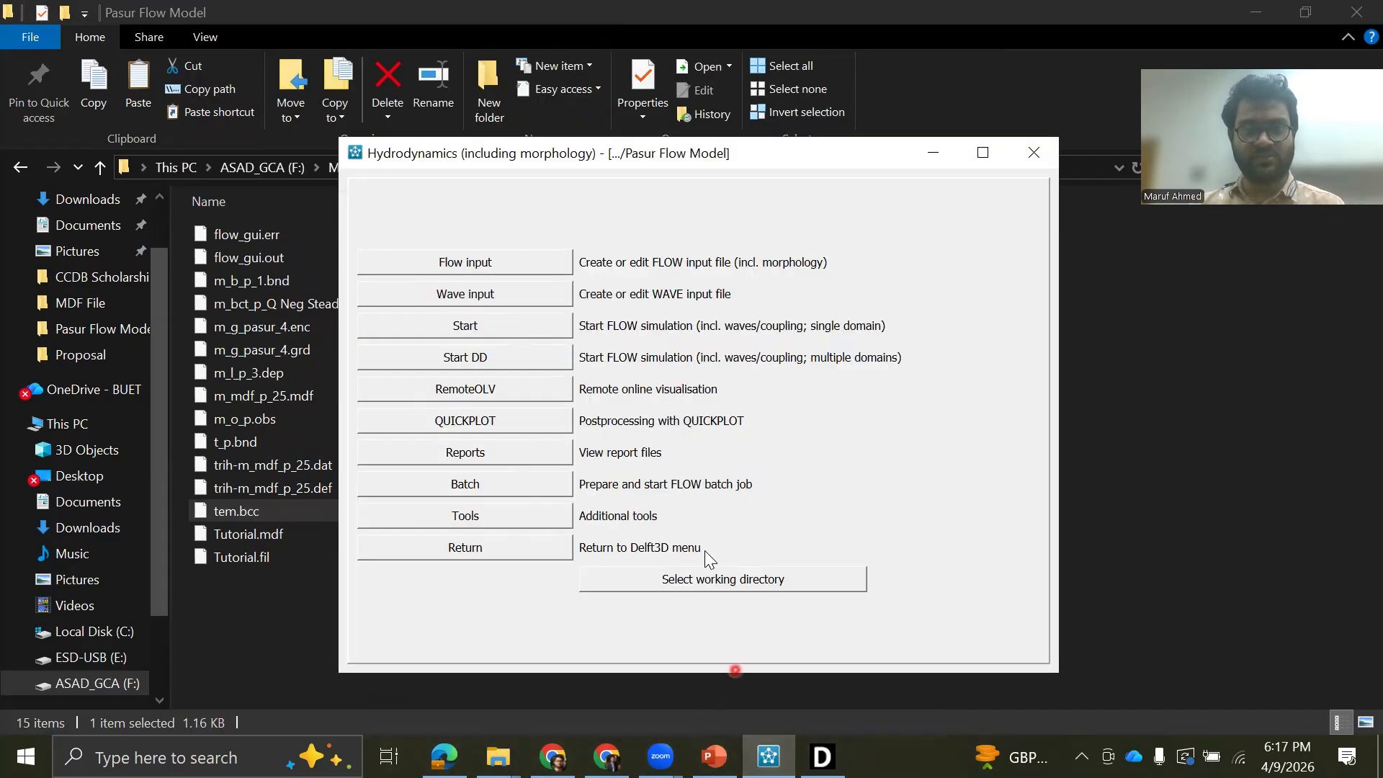
pyautogui.click(456, 324)
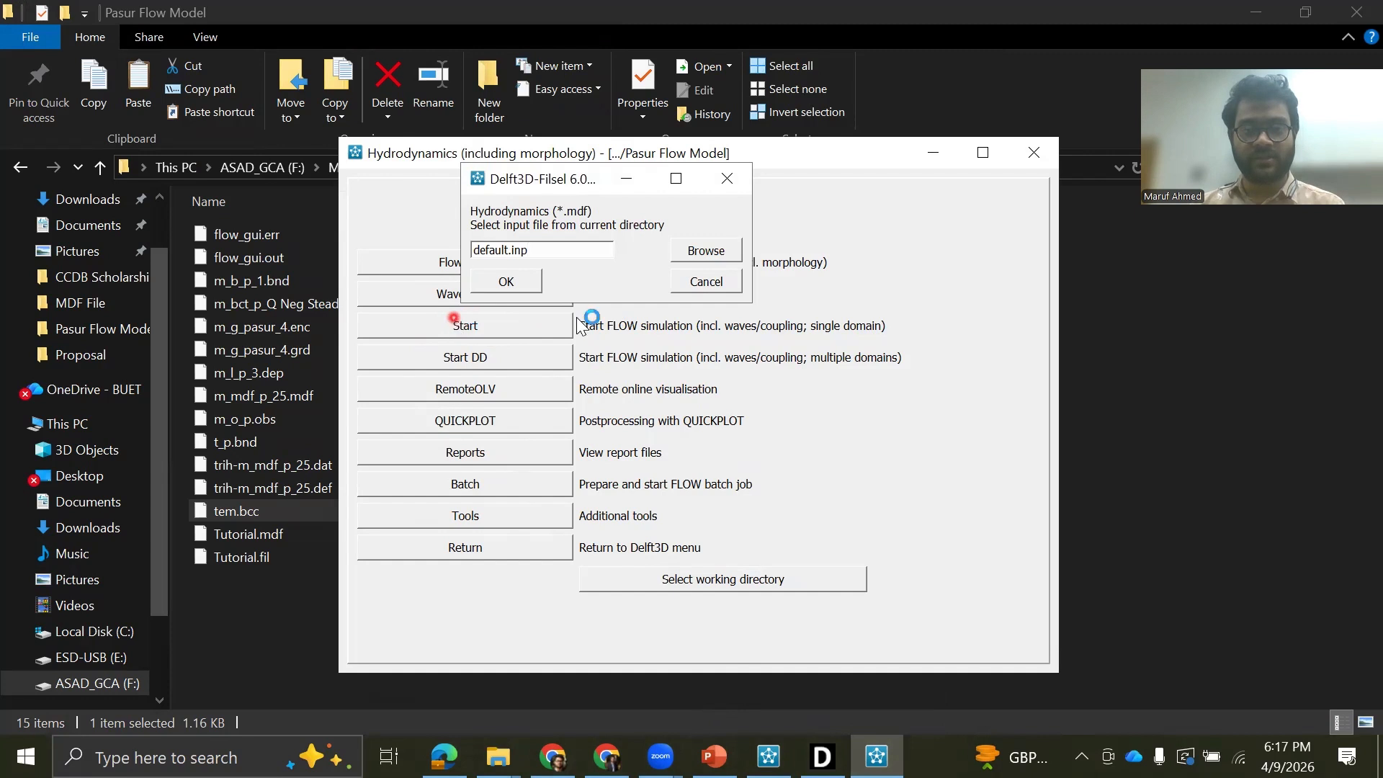
pyautogui.click(713, 252)
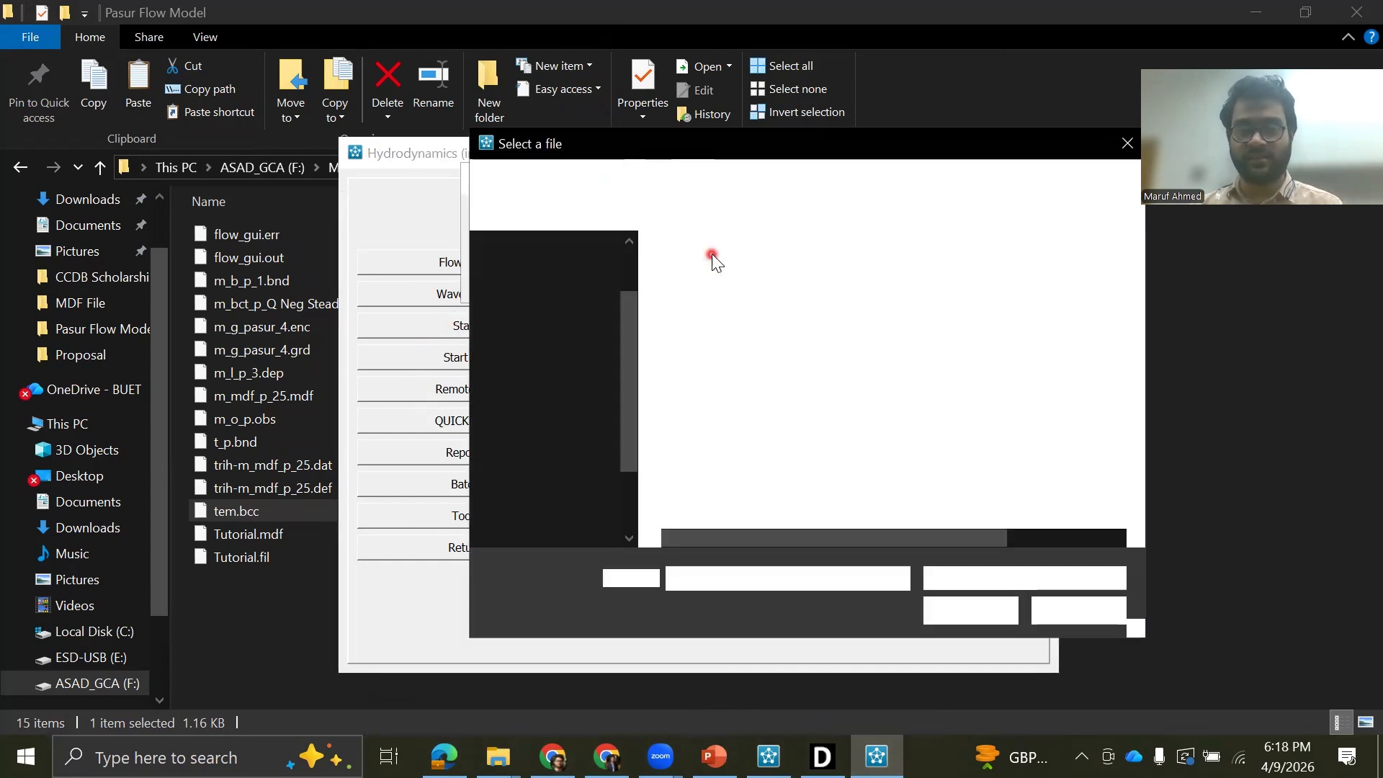
pyautogui.doubleClick(719, 302)
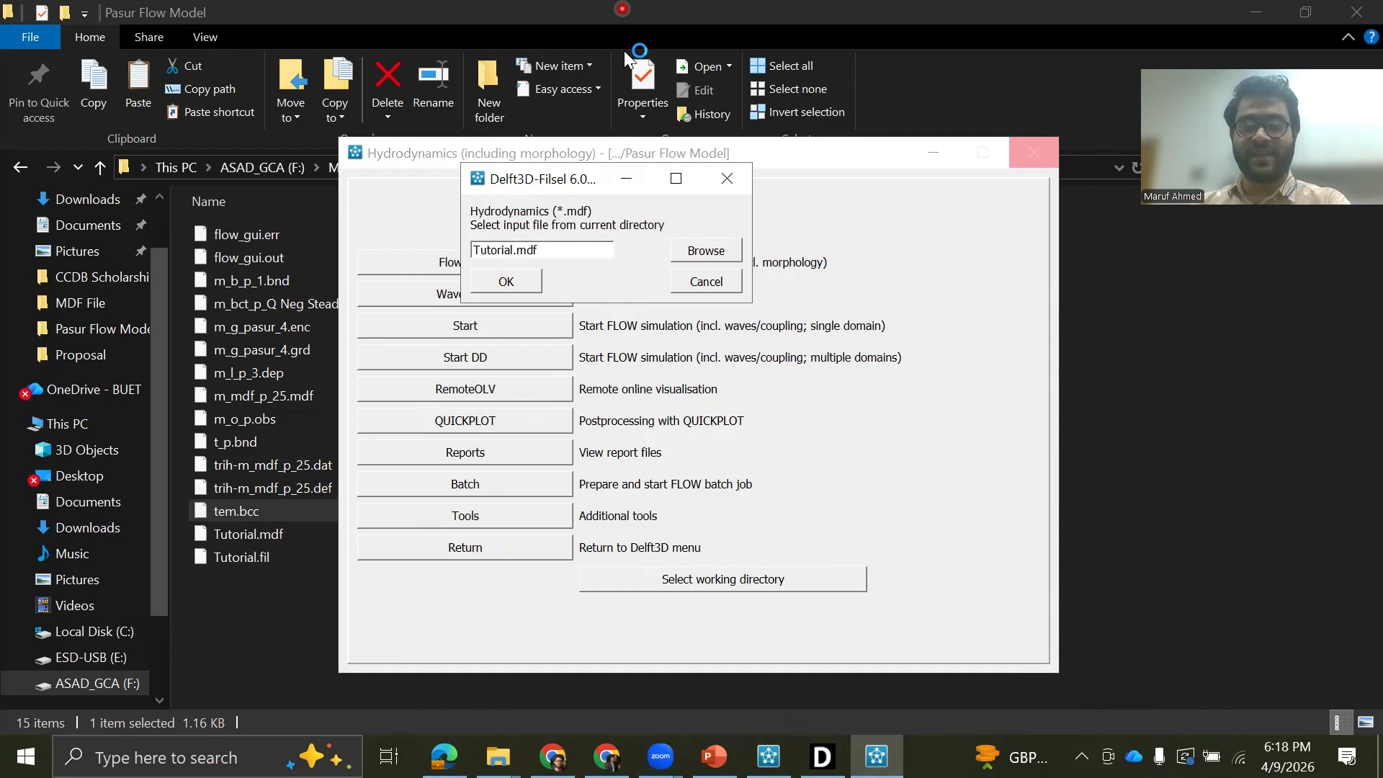
# Step: Try to run the FLOW simulation with Tutorial.mdf, dismiss the error message, and close the computation window
pyautogui.click(765, 669)
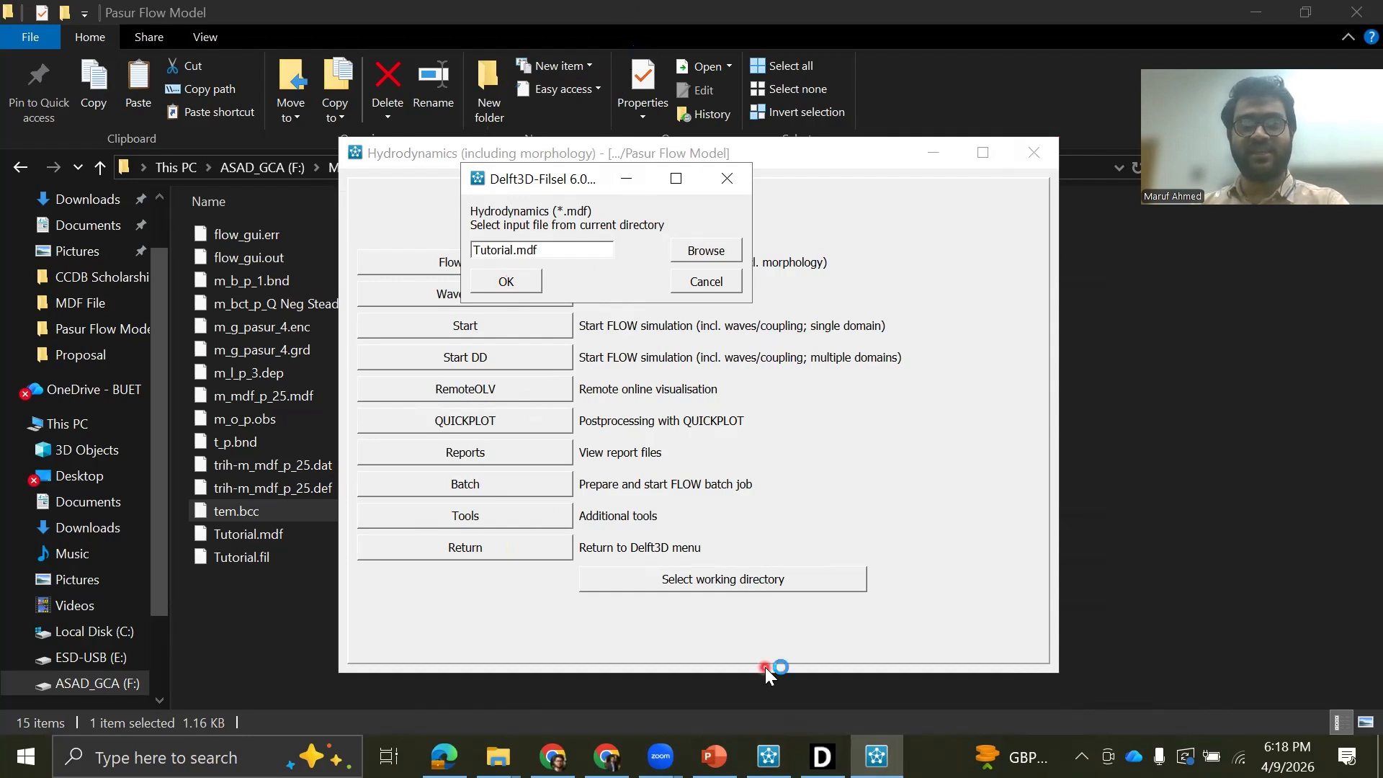
pyautogui.click(704, 547)
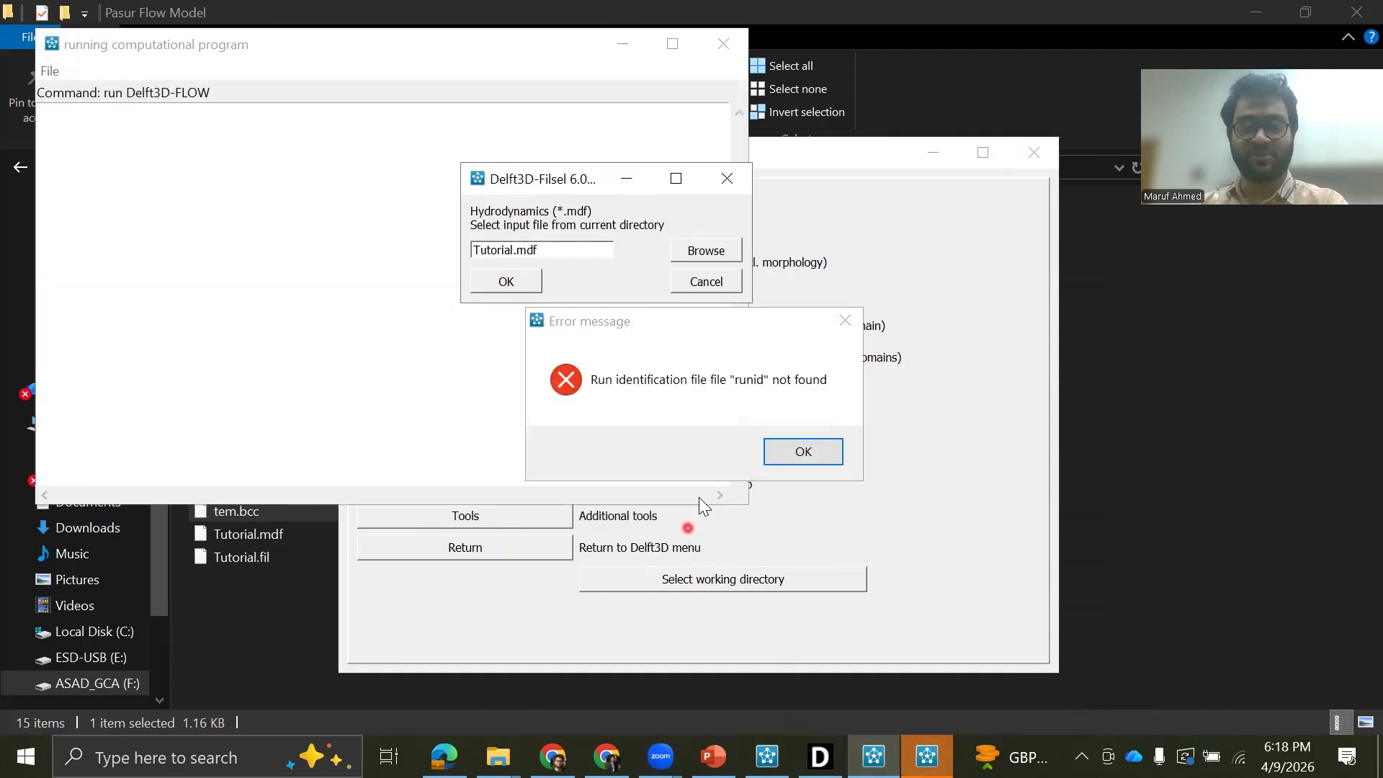
pyautogui.click(791, 461)
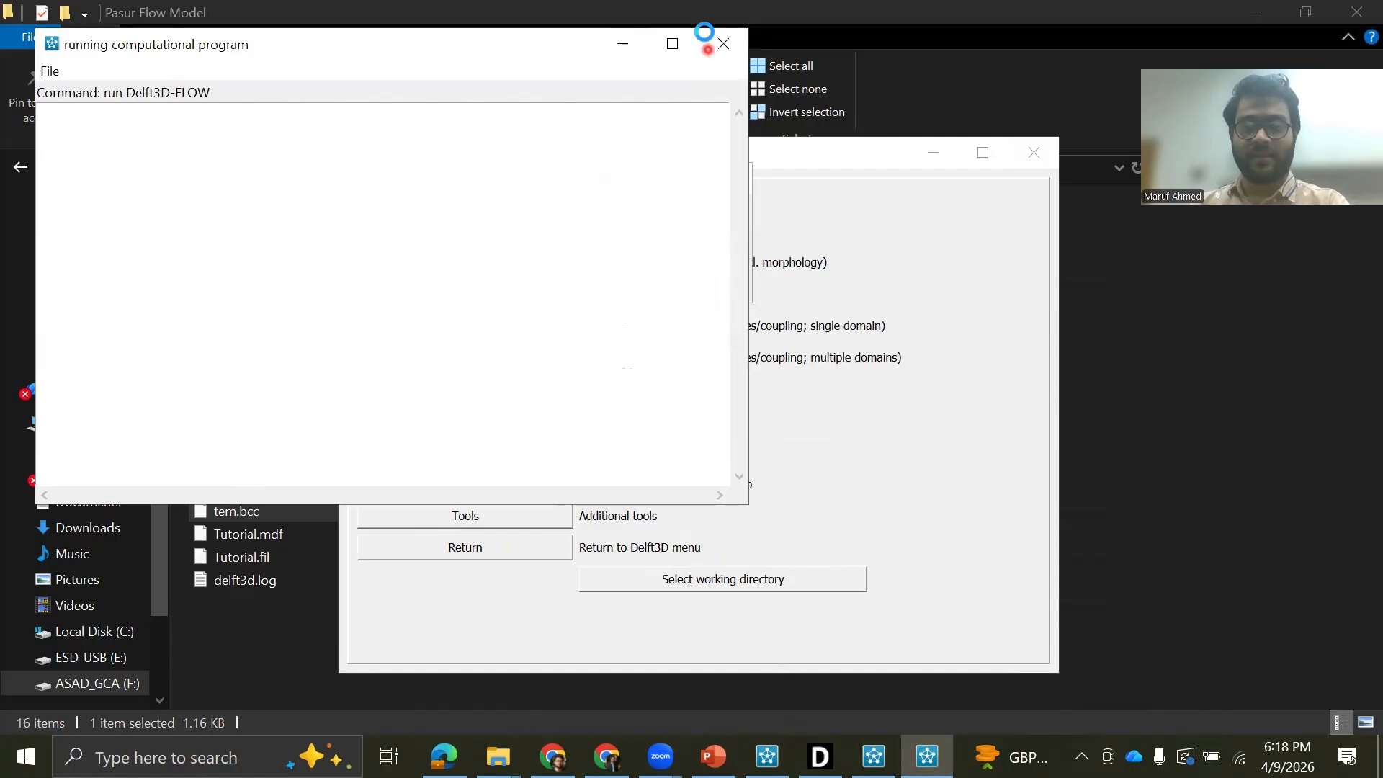
pyautogui.click(714, 43)
pyautogui.click(874, 335)
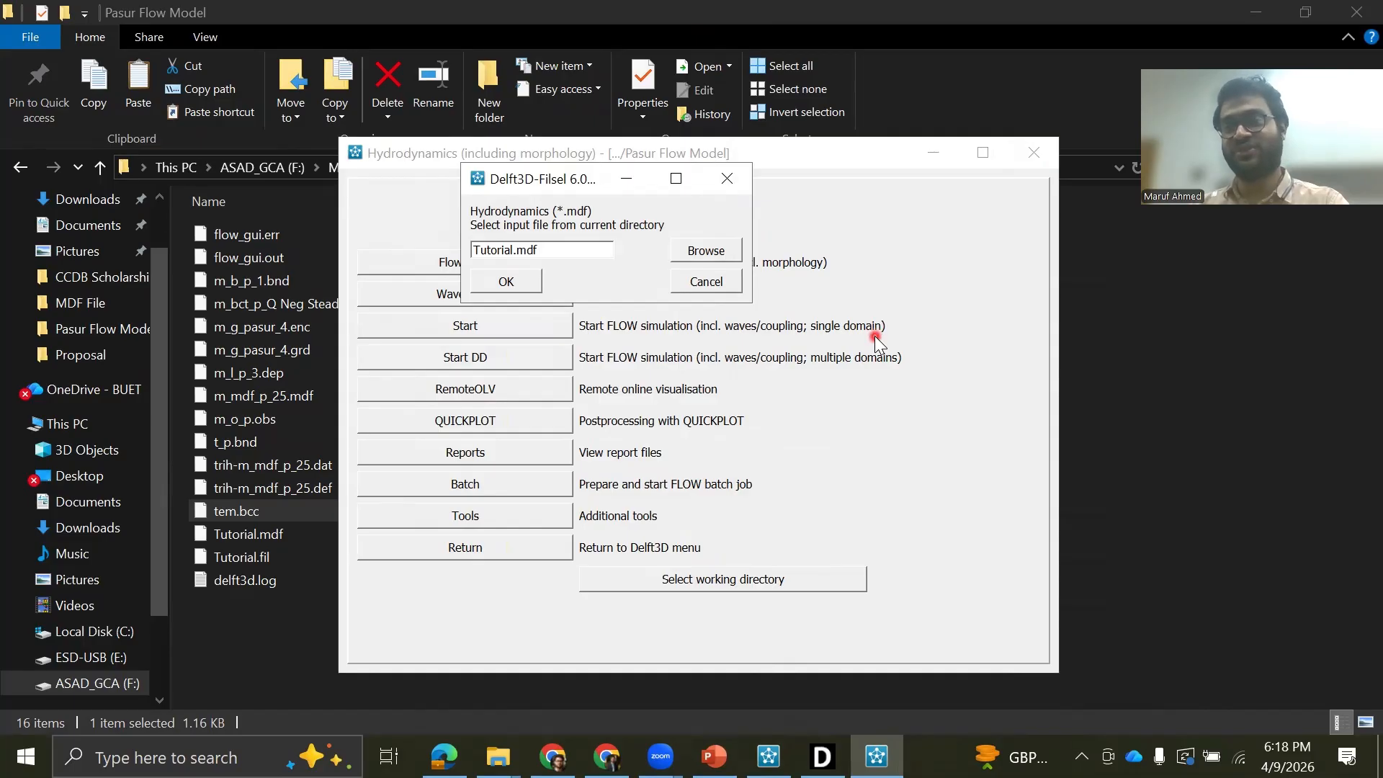
pyautogui.click(722, 262)
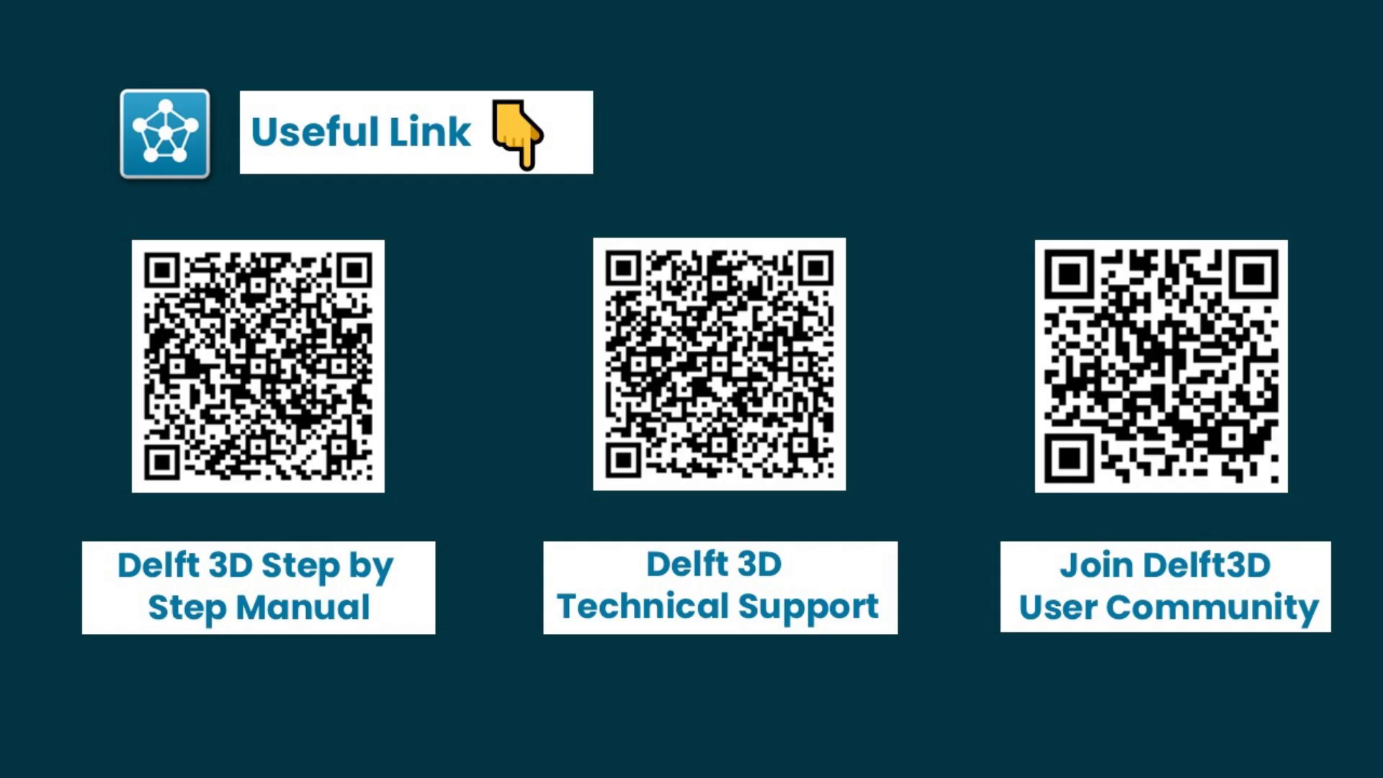